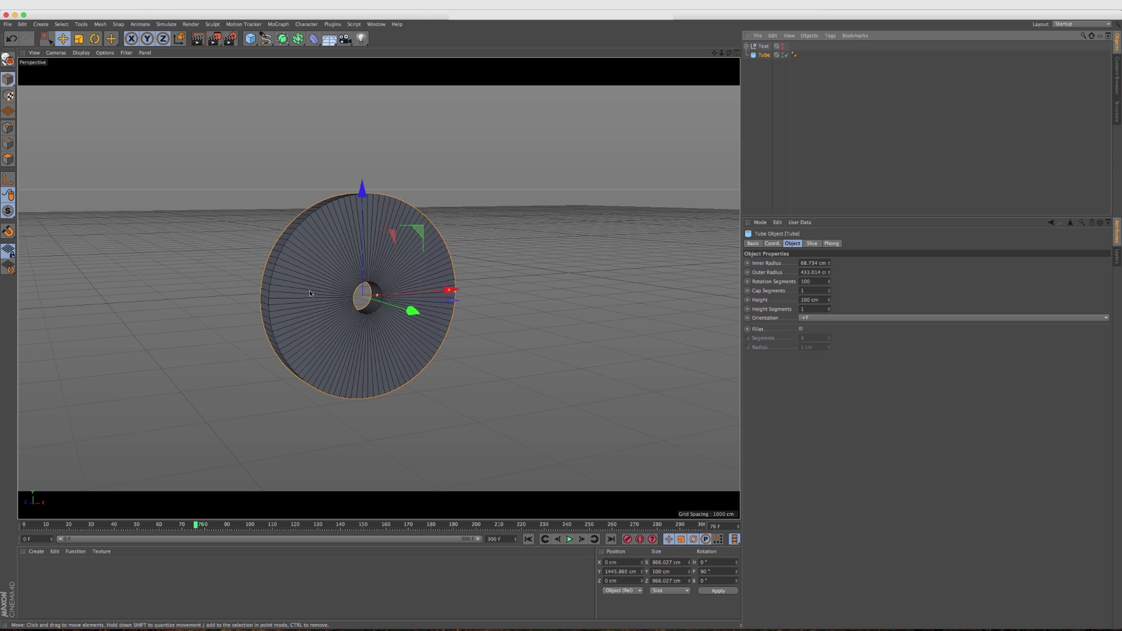
- Add a Bevel deformer and make it a child of the Tube
left_click(251, 42)
scroll(358, 314, "up", 5)
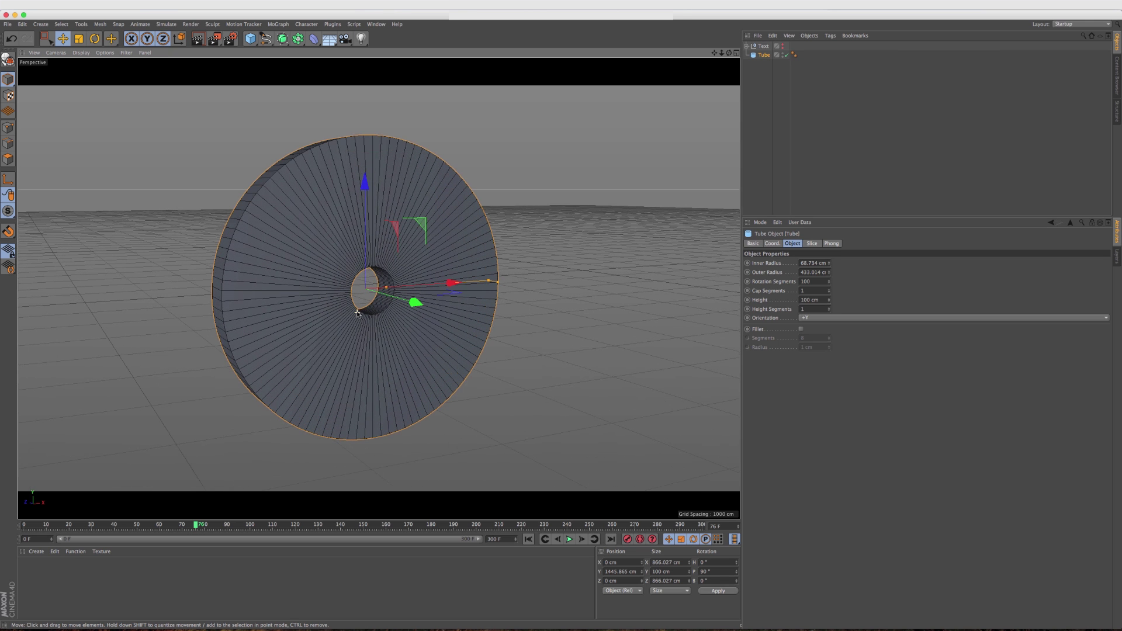
left_click(314, 39)
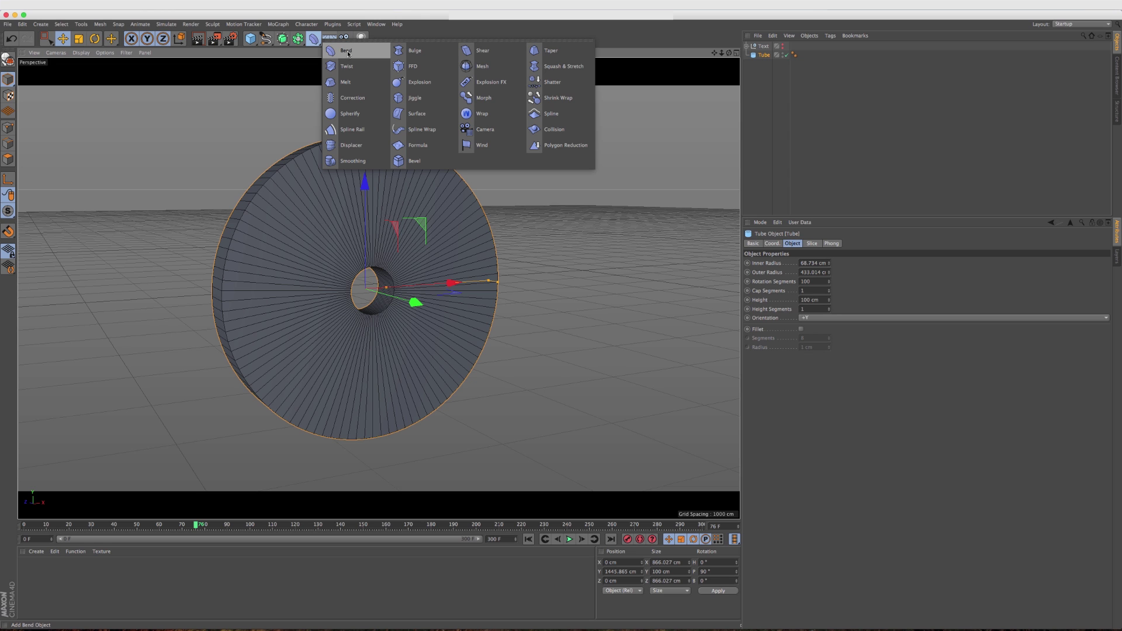
left_click(413, 161)
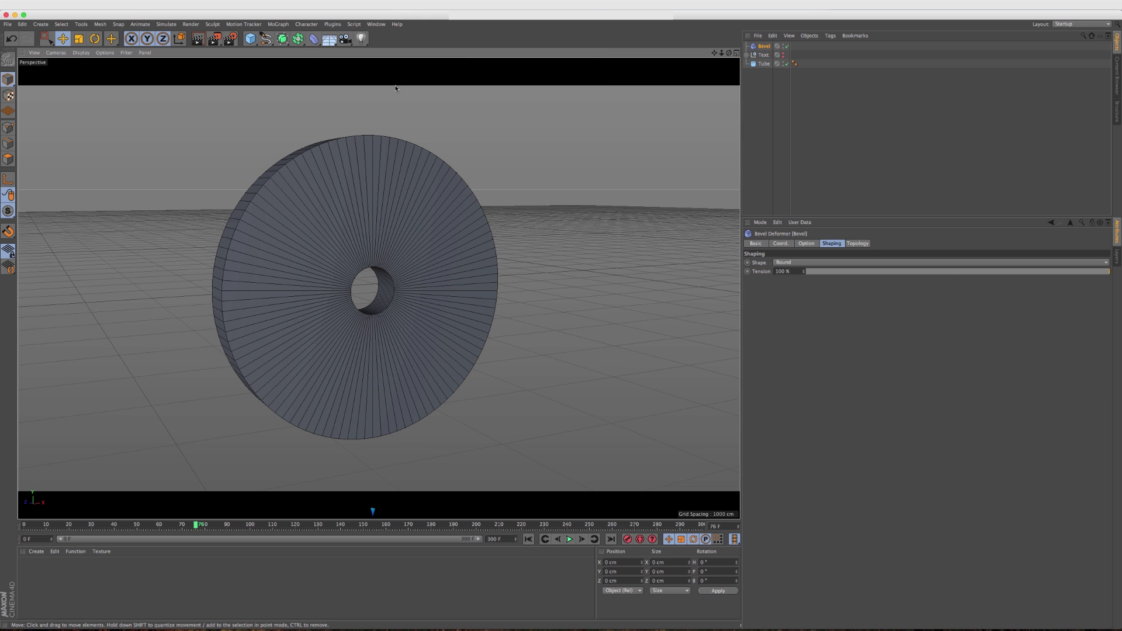
left_click_drag(763, 46, 767, 64)
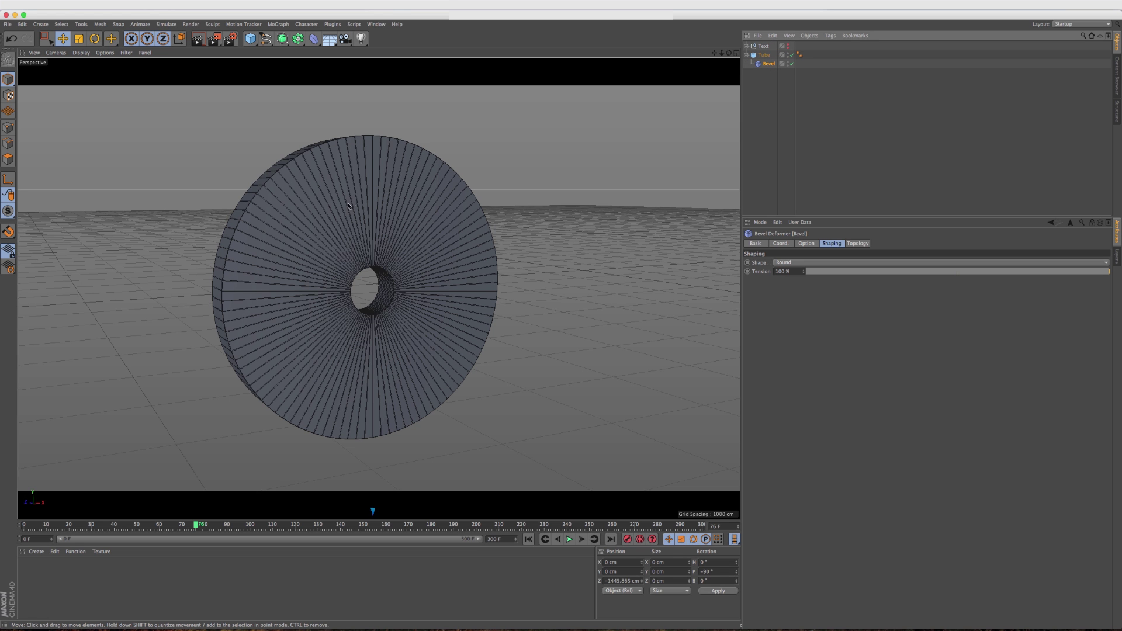
- Set the Bevel deformer's component mode to Polygons
left_click_drag(349, 206, 321, 221, "alt")
scroll(321, 220, "up", 6)
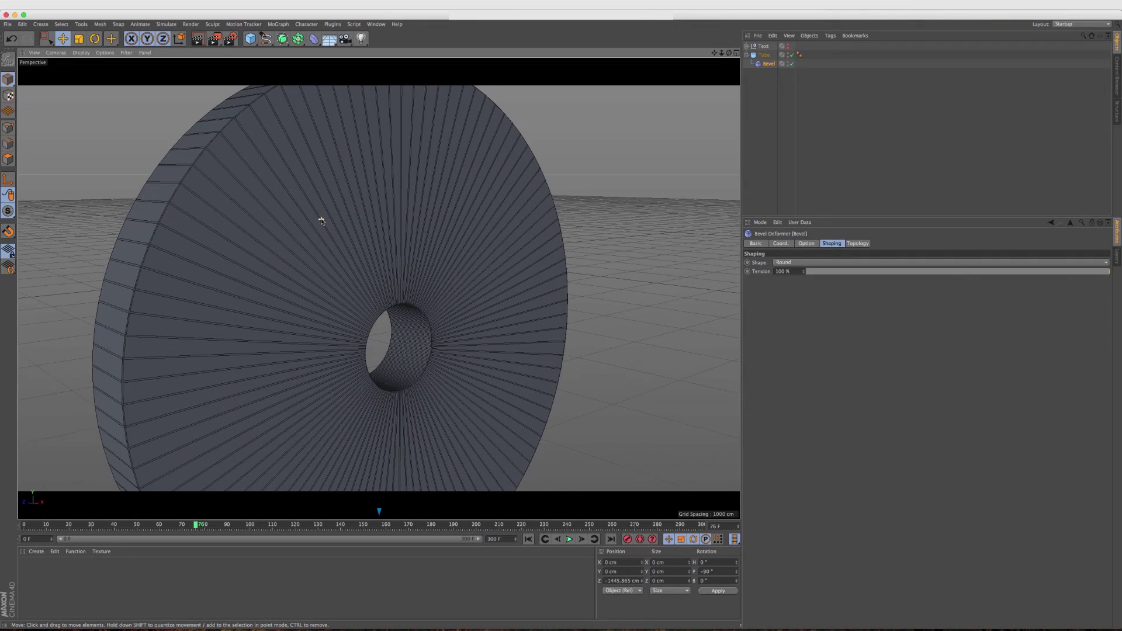
scroll(321, 220, "up", 2)
left_click_drag(163, 207, 151, 204, "alt")
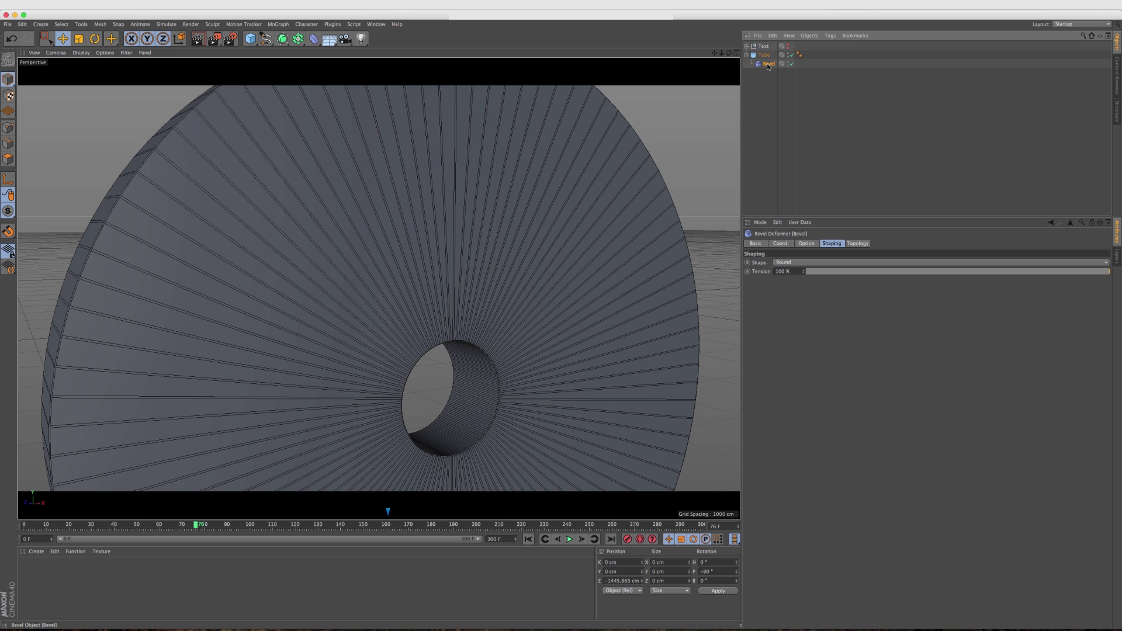
left_click(807, 244)
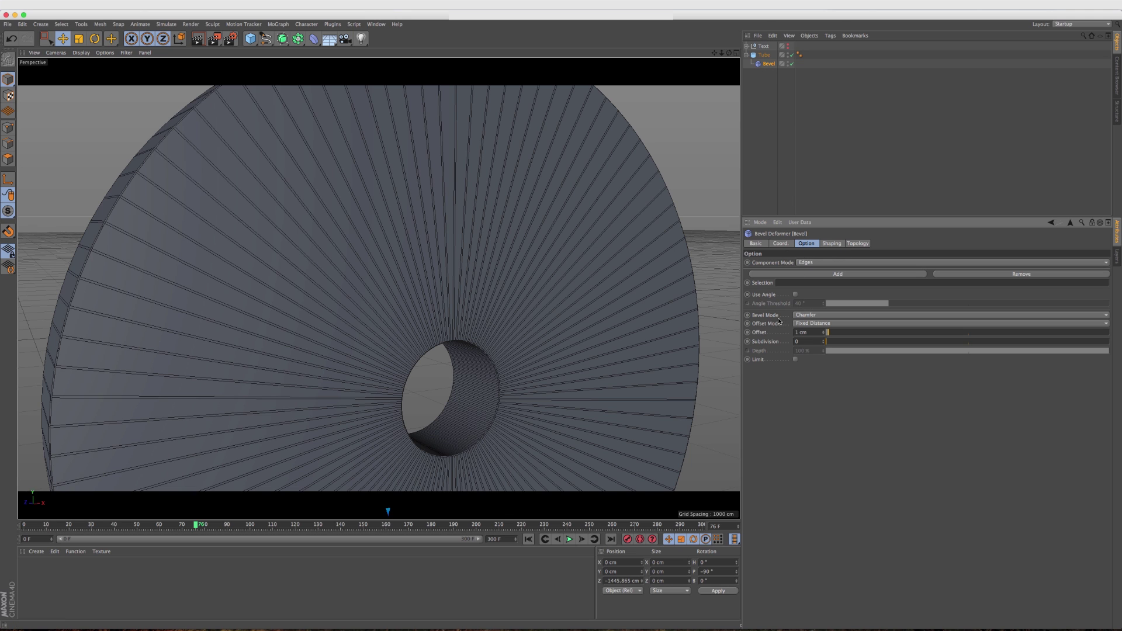
scroll(291, 316, "down", 2)
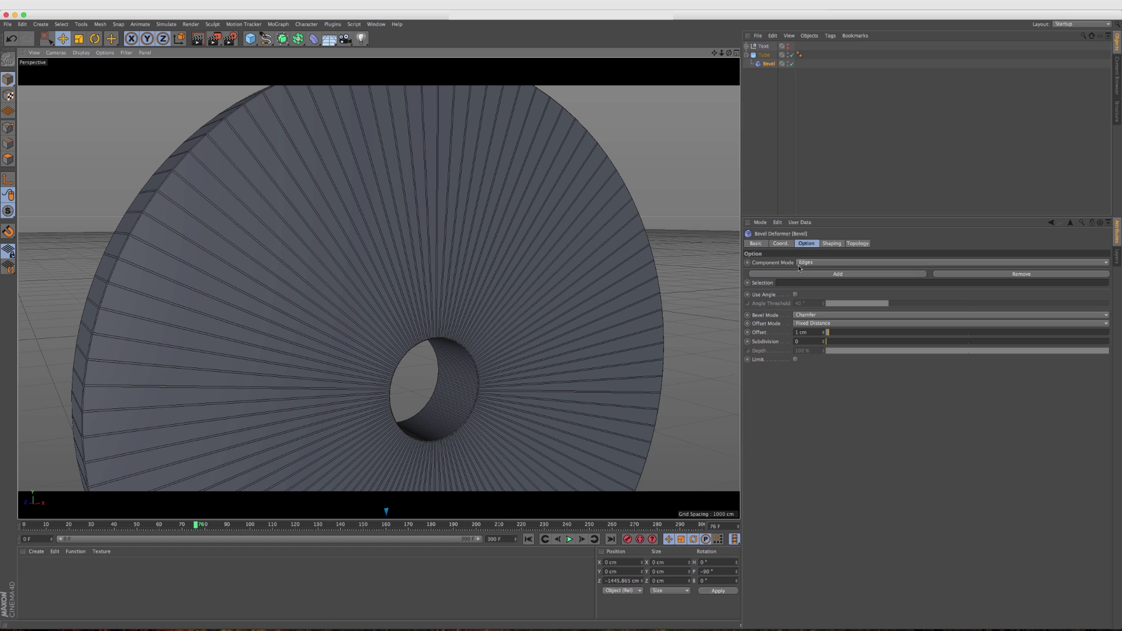
scroll(279, 267, "down", 1)
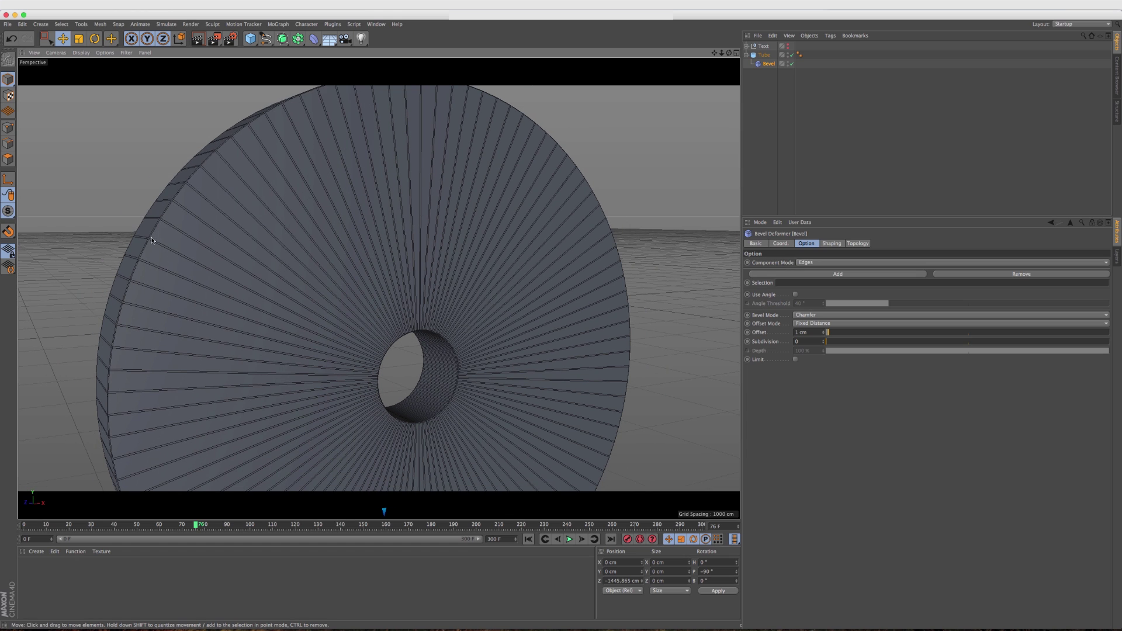
scroll(152, 241, "up", 6)
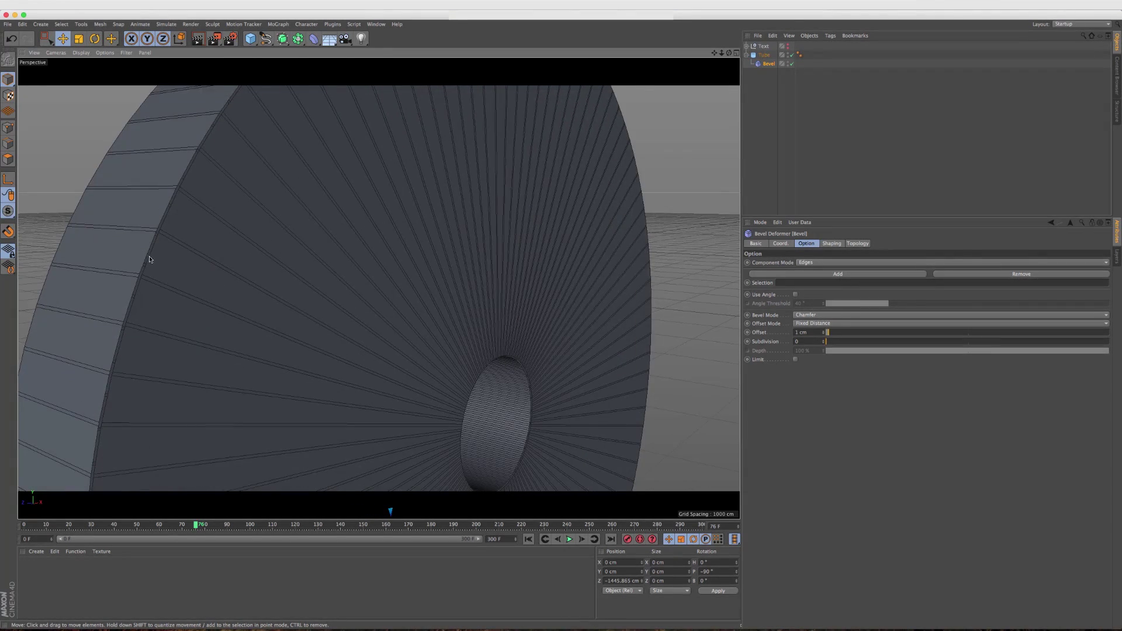
scroll(149, 259, "up", 2)
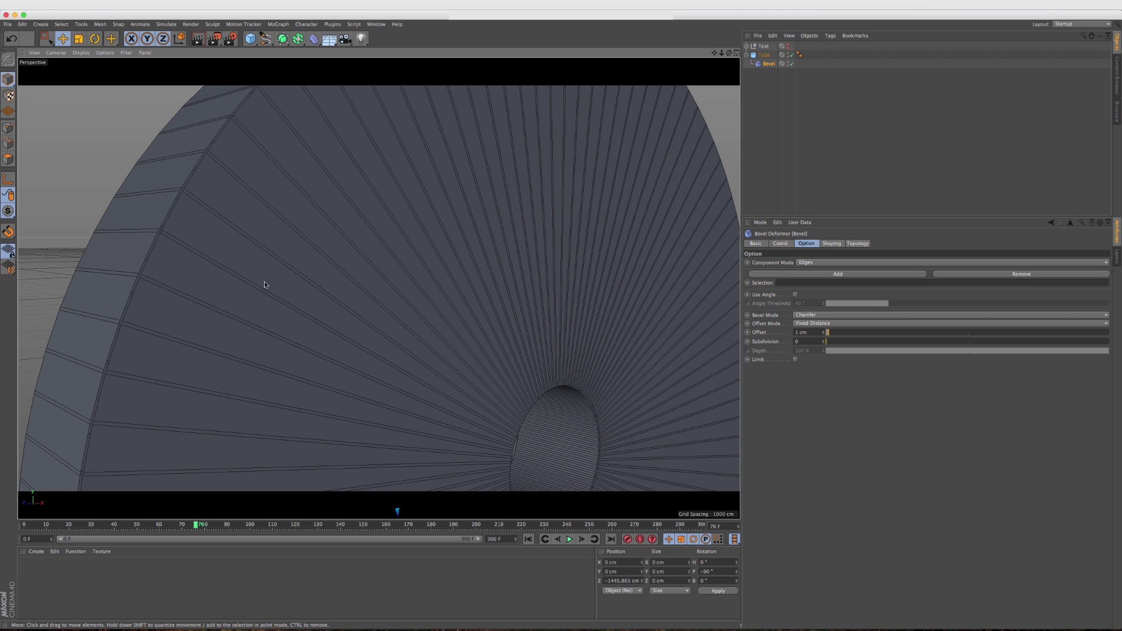
left_click(825, 263)
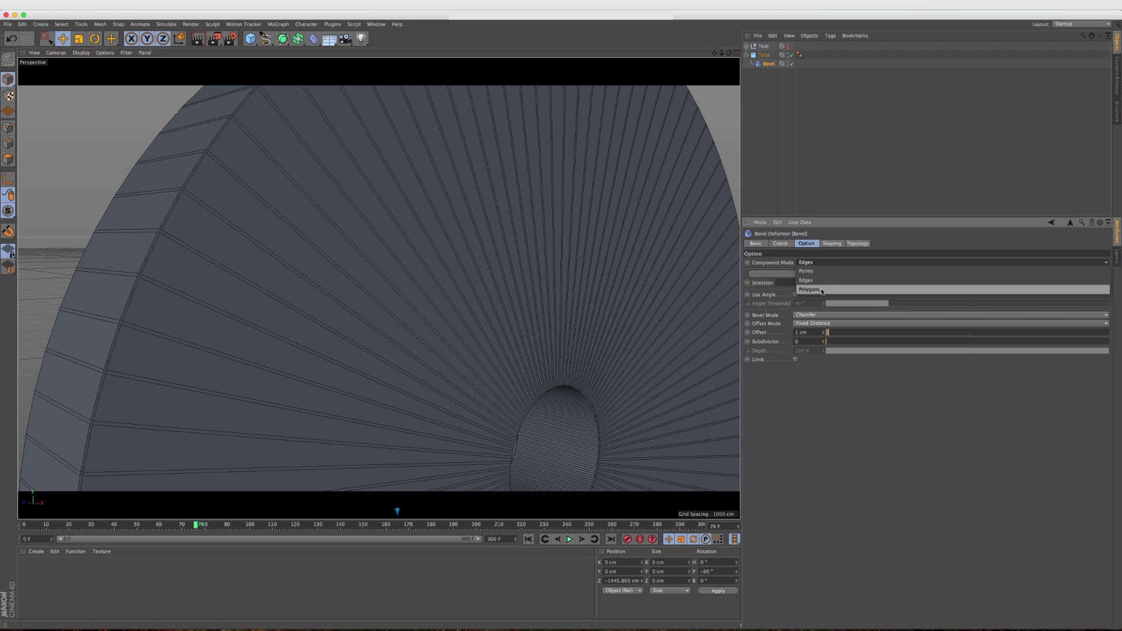
left_click(818, 289)
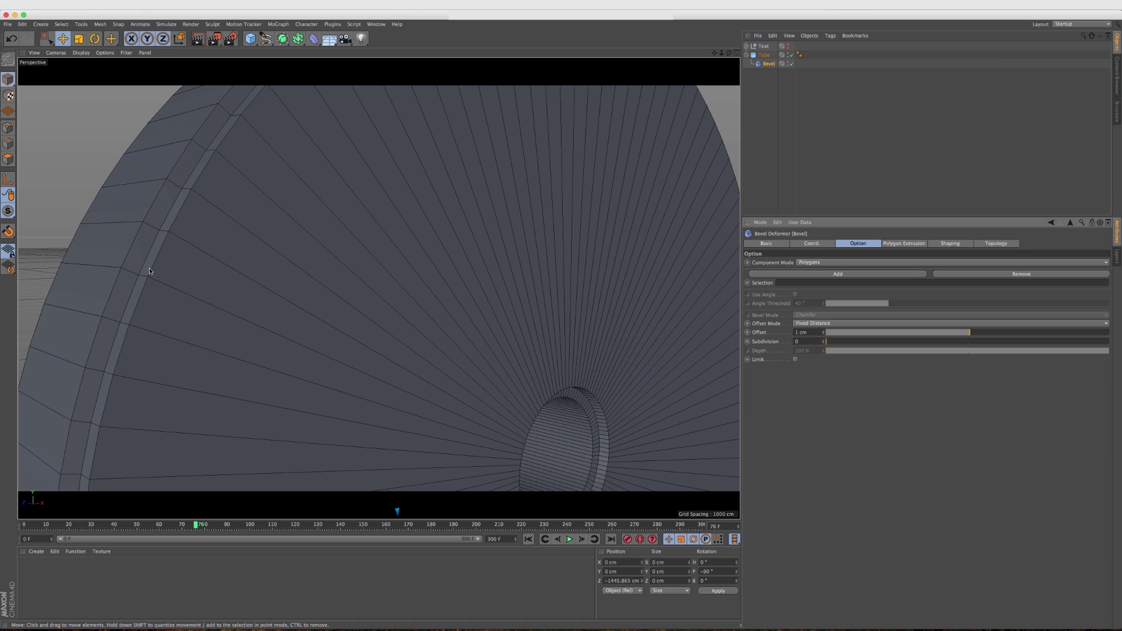
- Try a subdivision of 4, an offset of 27 cm and a depth of -78% on the Bevel deformer
scroll(149, 268, "down", 5)
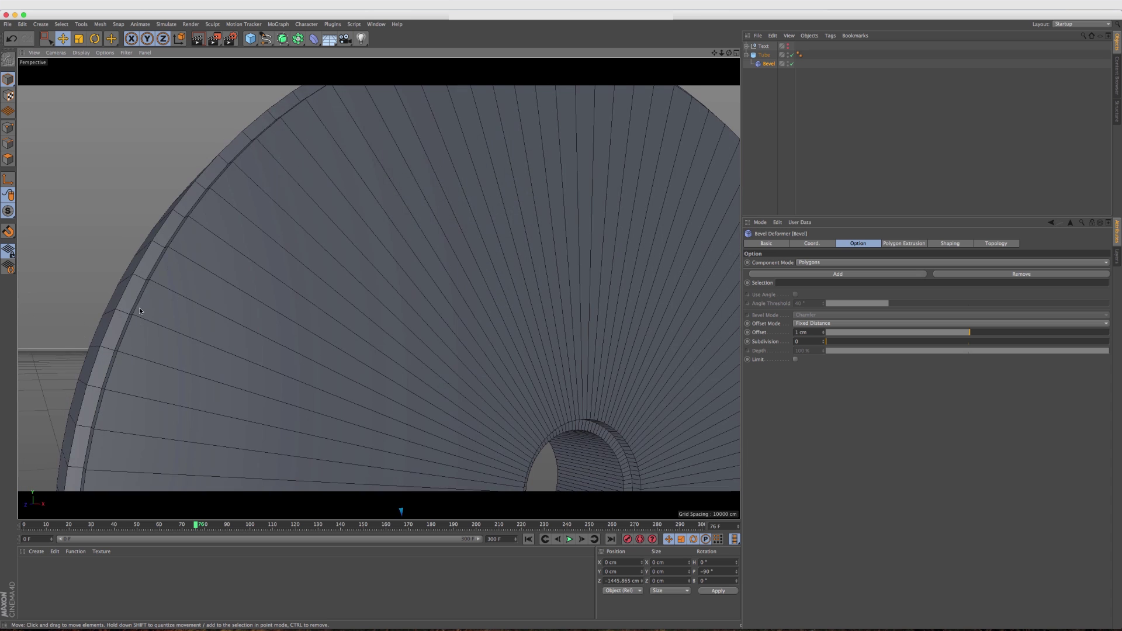
key("super+z")
key("super+z")
key("super+z")
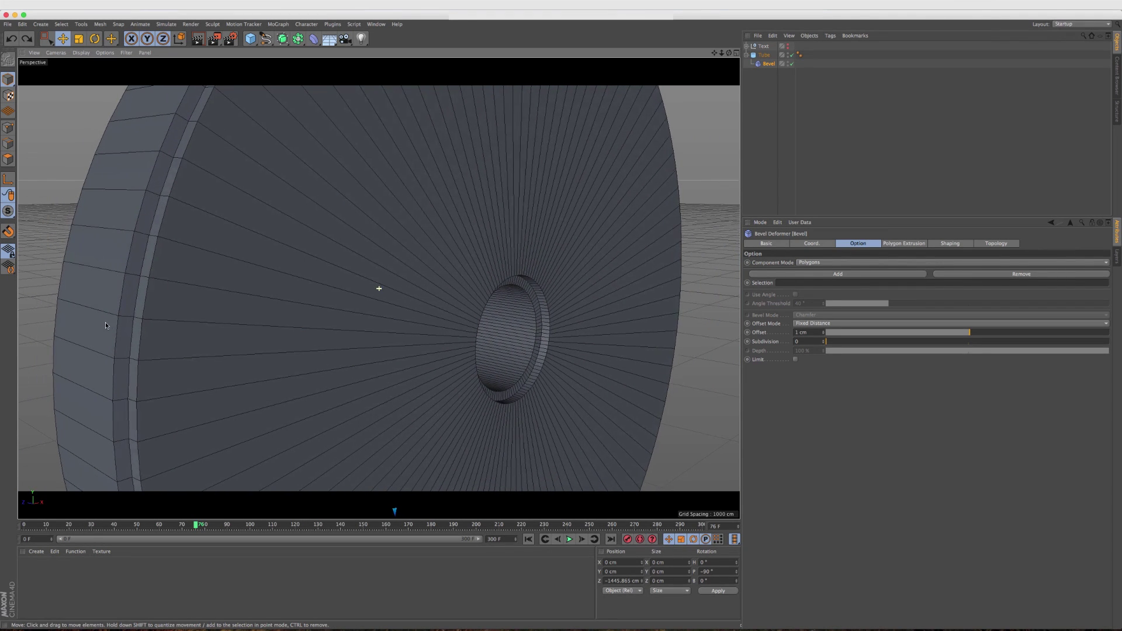
left_click_drag(824, 344, 829, 334)
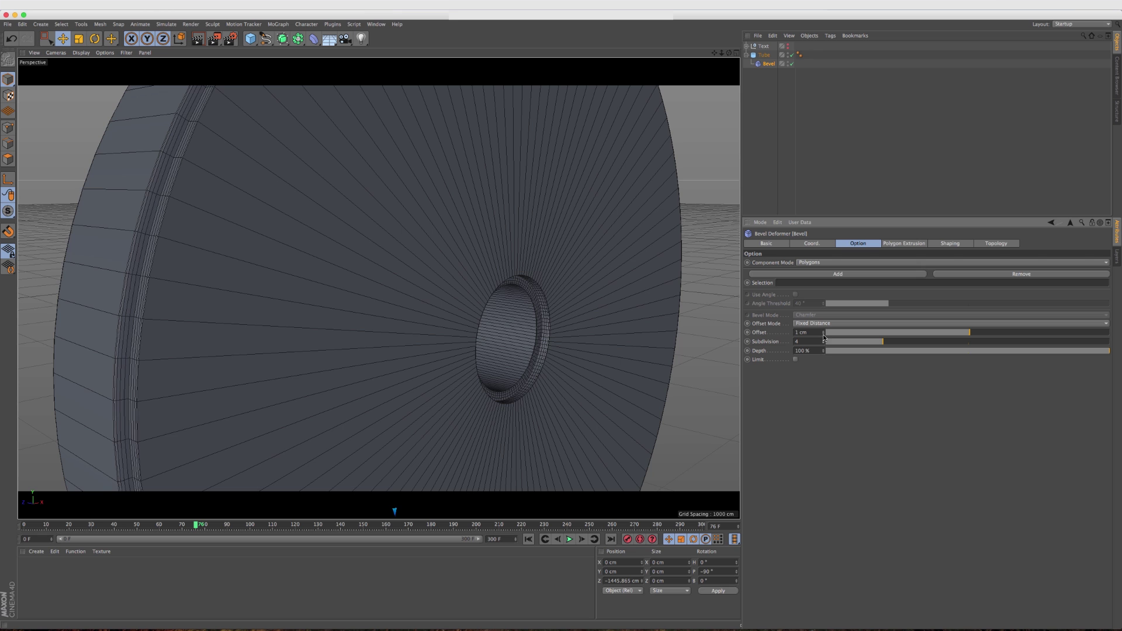
mouse_move(823, 334)
left_mouse_down()
mouse_move(795, 334)
mouse_move(834, 335)
left_mouse_up()
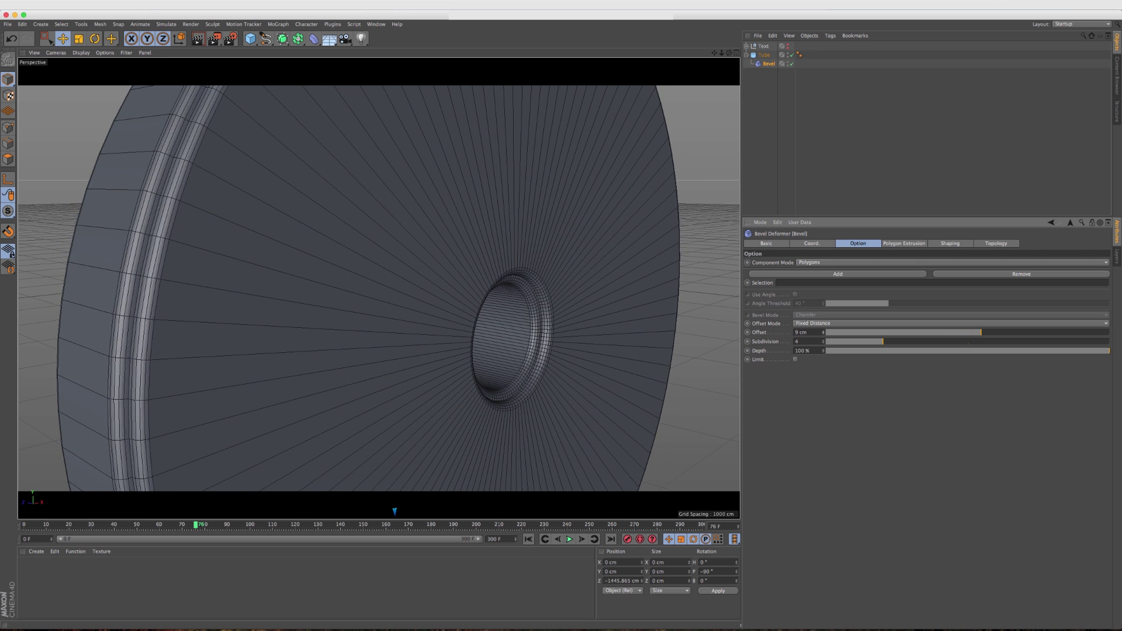
left_click_drag(981, 332, 1007, 332)
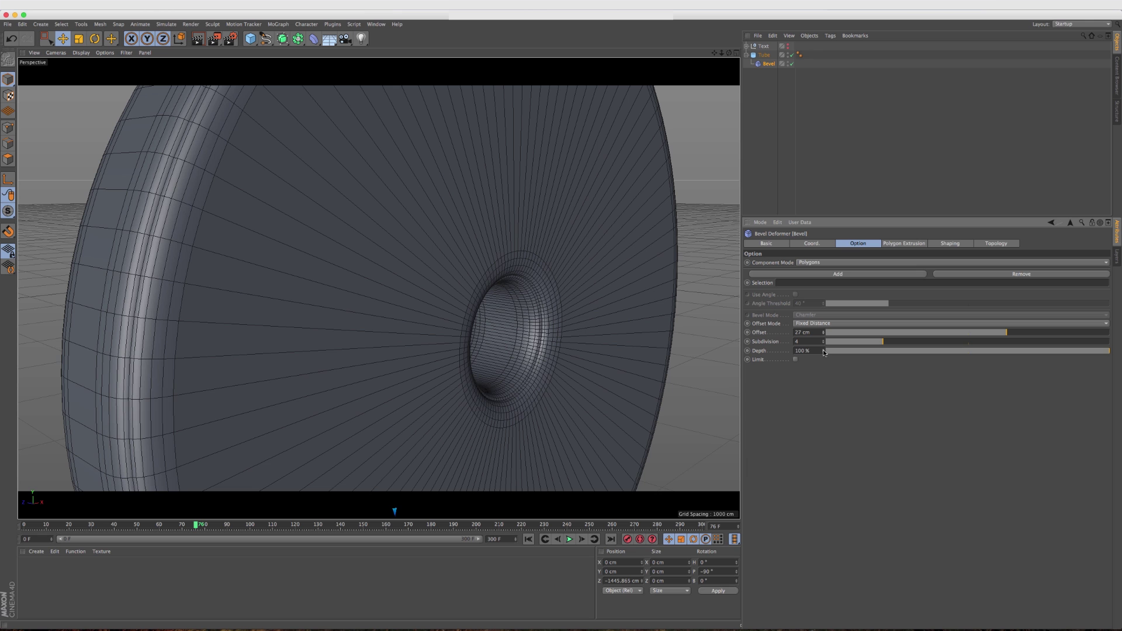
left_click_drag(1104, 351, 857, 350)
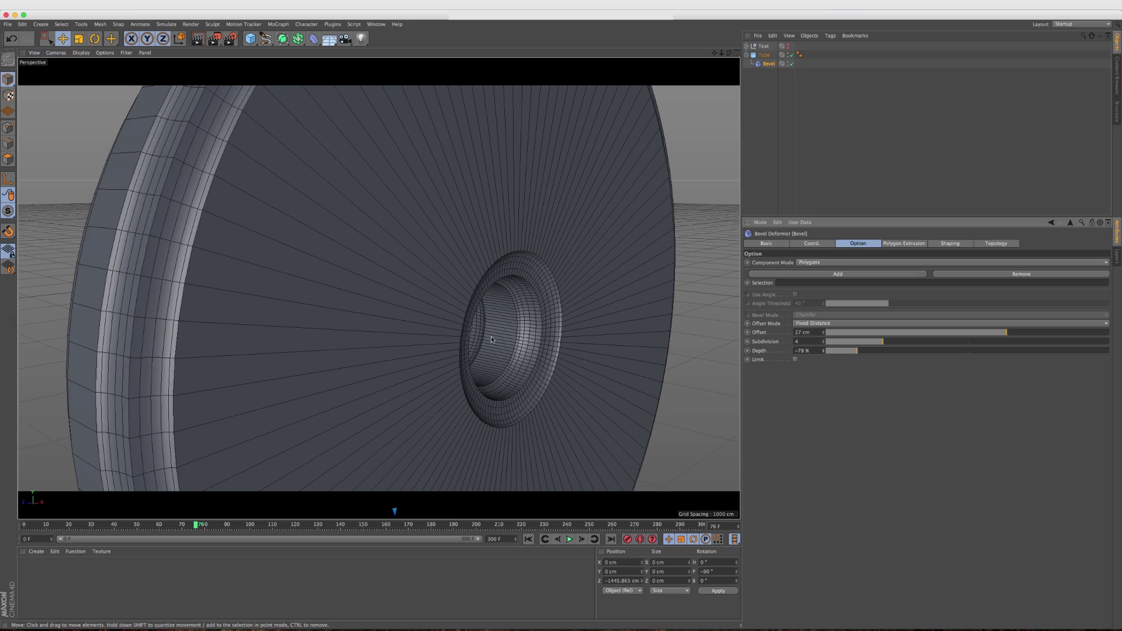
- Rotate the Tube to lie flat at a pitch of 0°
scroll(491, 339, "down", 4)
left_click_drag(491, 339, 424, 322, "alt")
key("r")
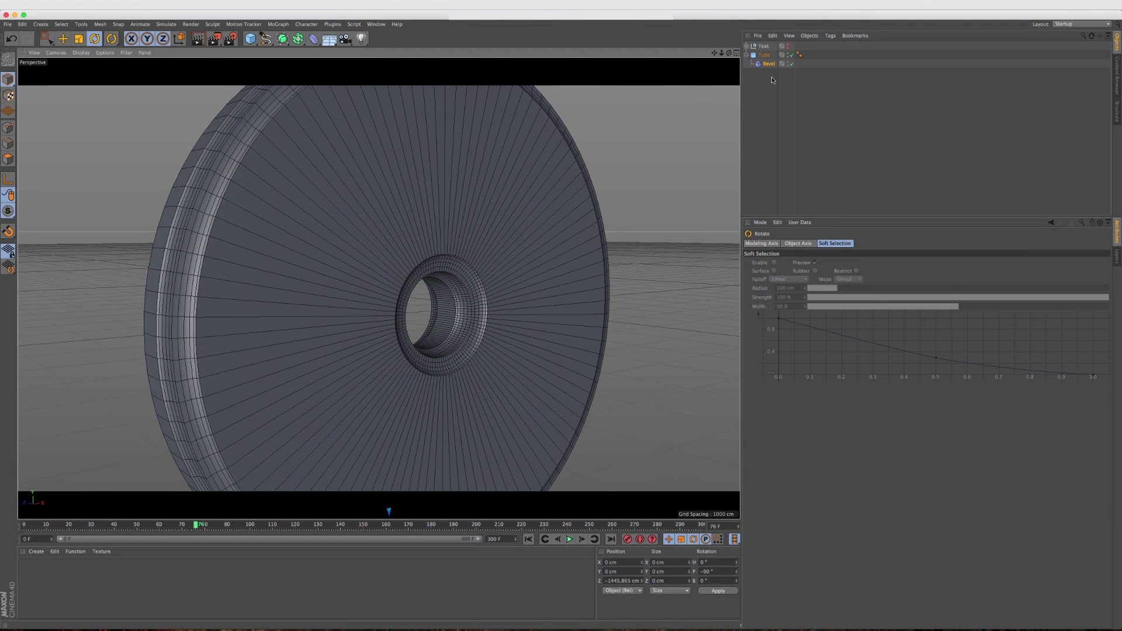
left_click(764, 54)
left_click_drag(457, 295, 425, 351)
right_click_drag(426, 353, 425, 323, "alt")
left_click_drag(425, 324, 425, 326, "alt")
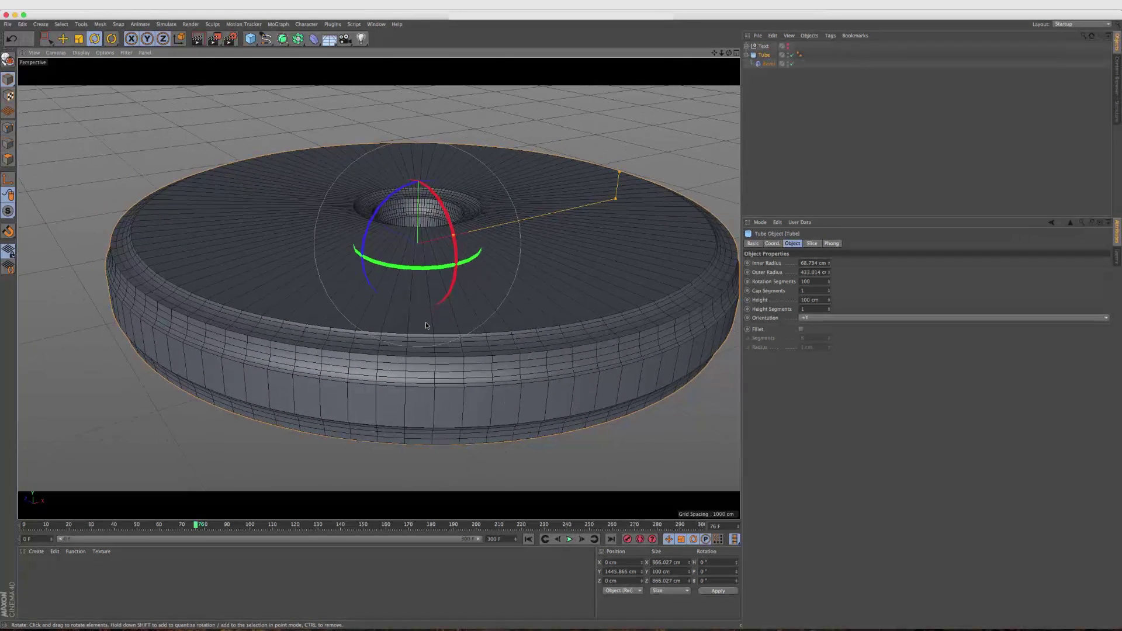
- Undo the Tube's flat rotation and return to an upright view of the disc
left_click(767, 64)
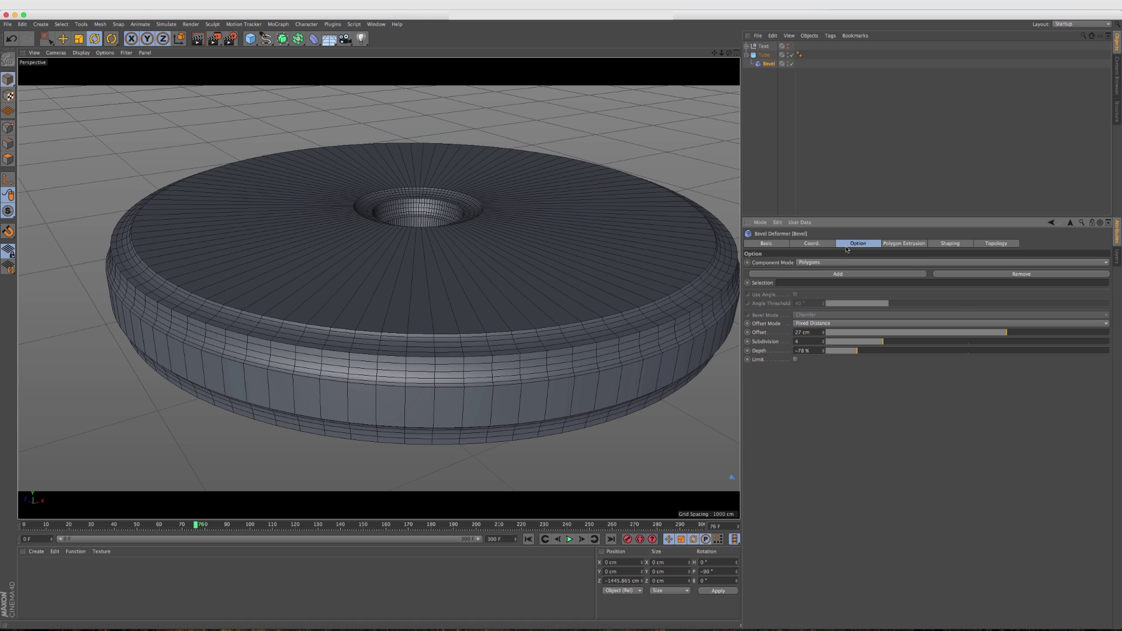
key("super+z")
key("super+z")
key("super+z")
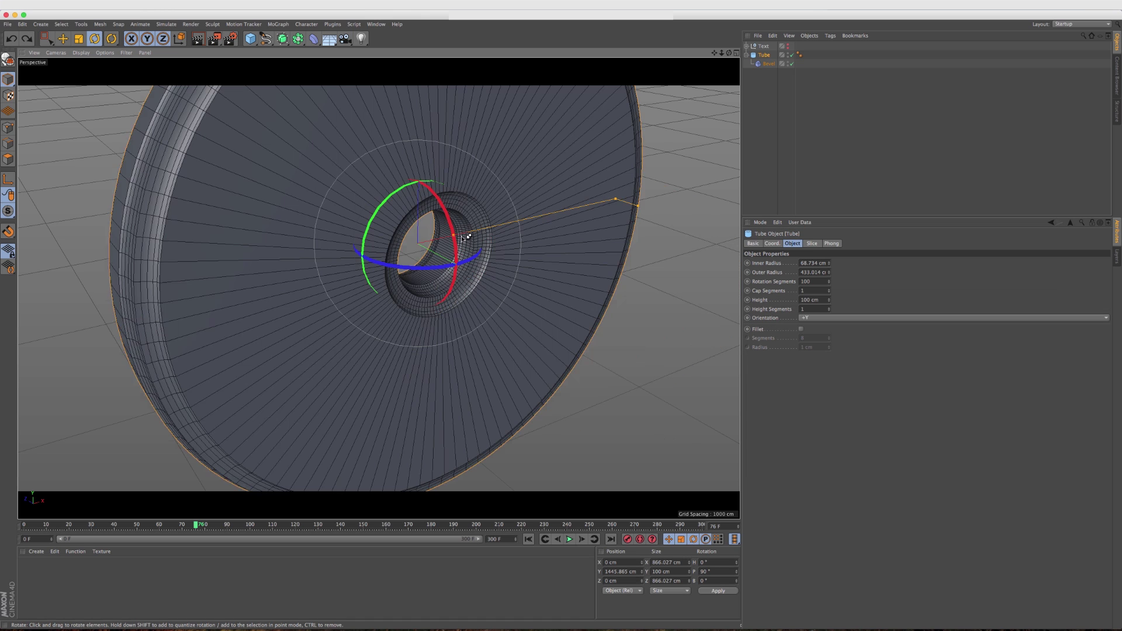
key("super+shift+z")
key("super+shift+z")
key("super+shift+z")
key("super+shift+z")
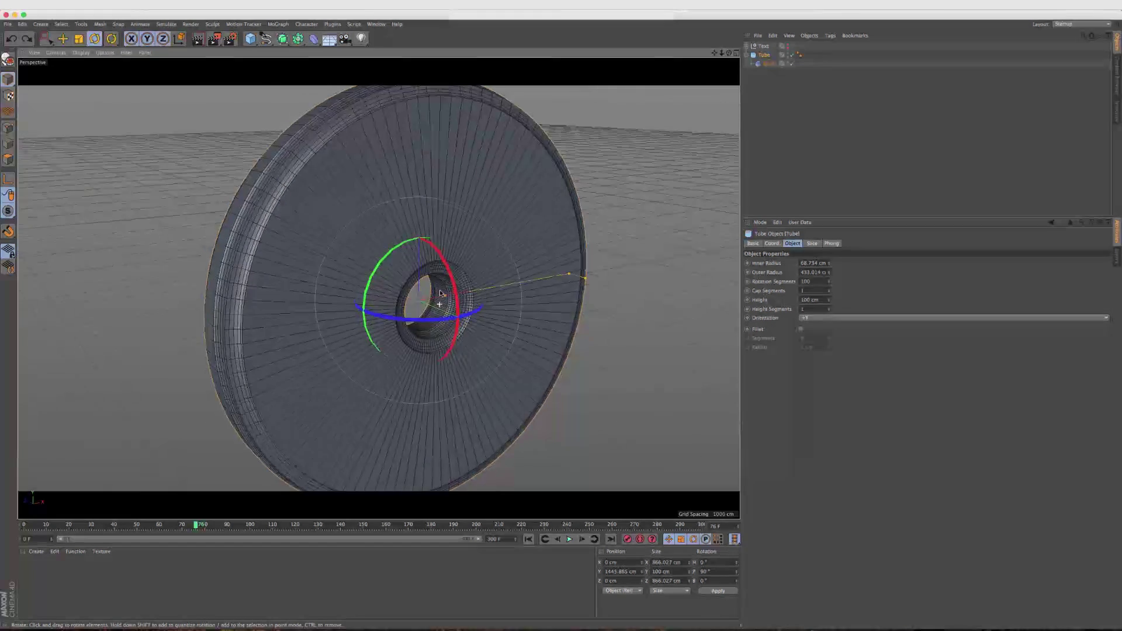
key("super+shift+z")
key("super+shift+z")
key("super+shift+z")
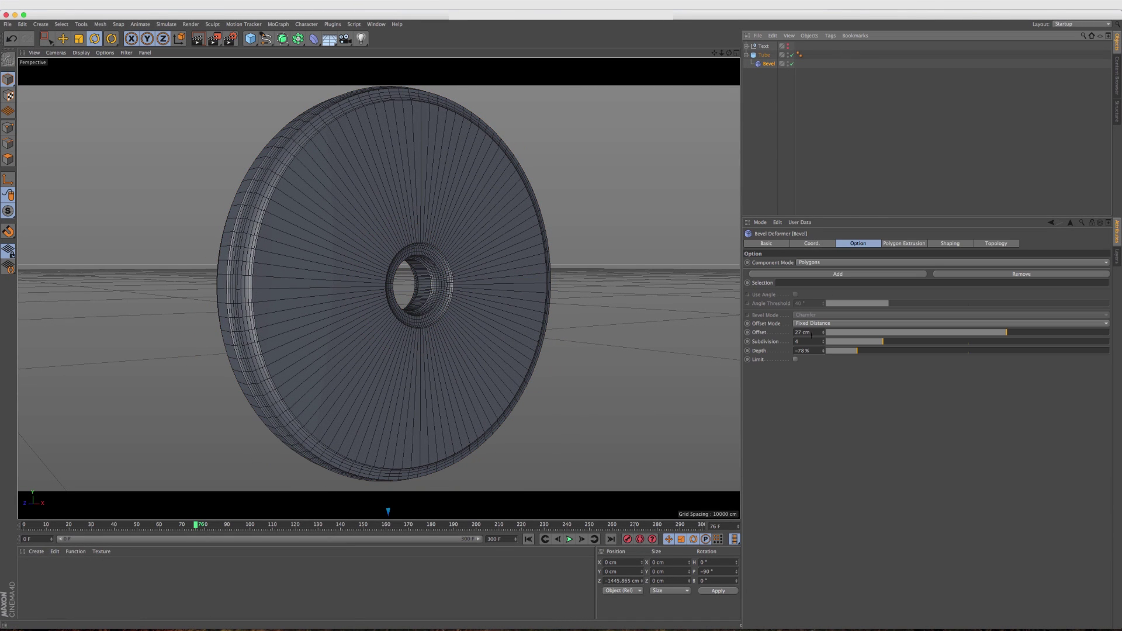
- Set the Bevel deformer's depth to 100%, its offset to 1 cm and its subdivision to 1
left_click_drag(822, 351, 823, 353)
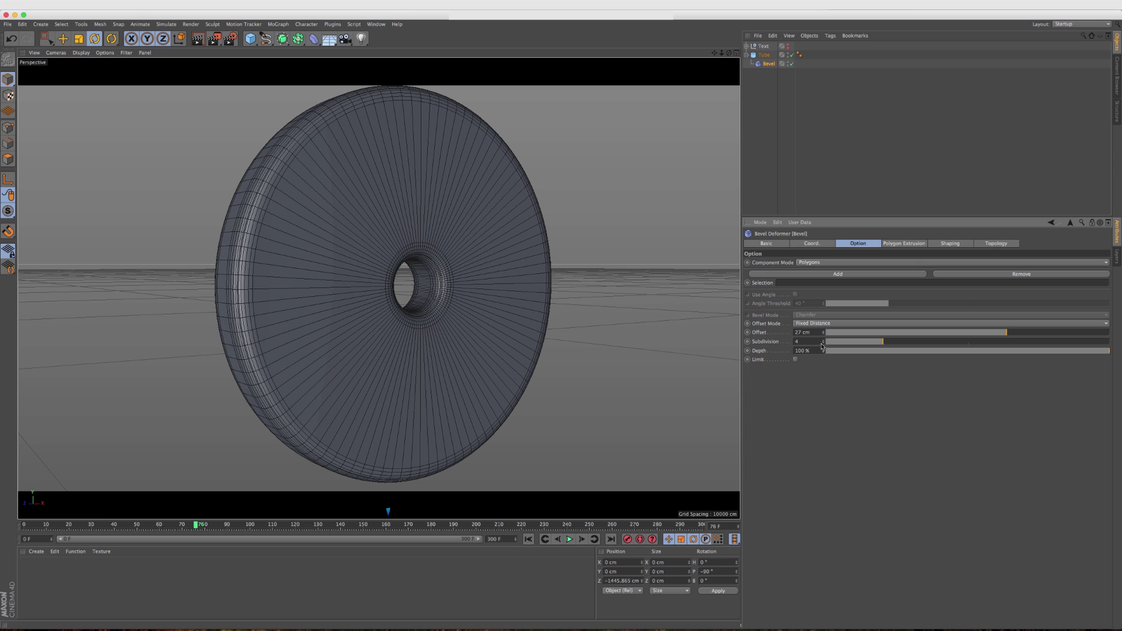
left_click_drag(824, 334, 824, 335)
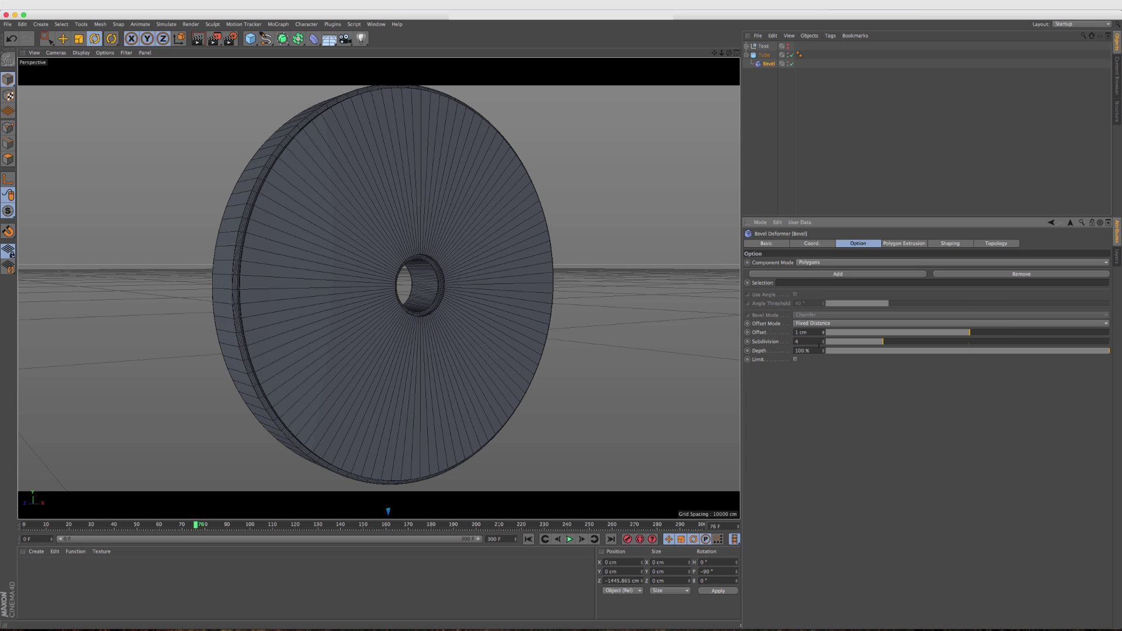
type("1")
key("Return")
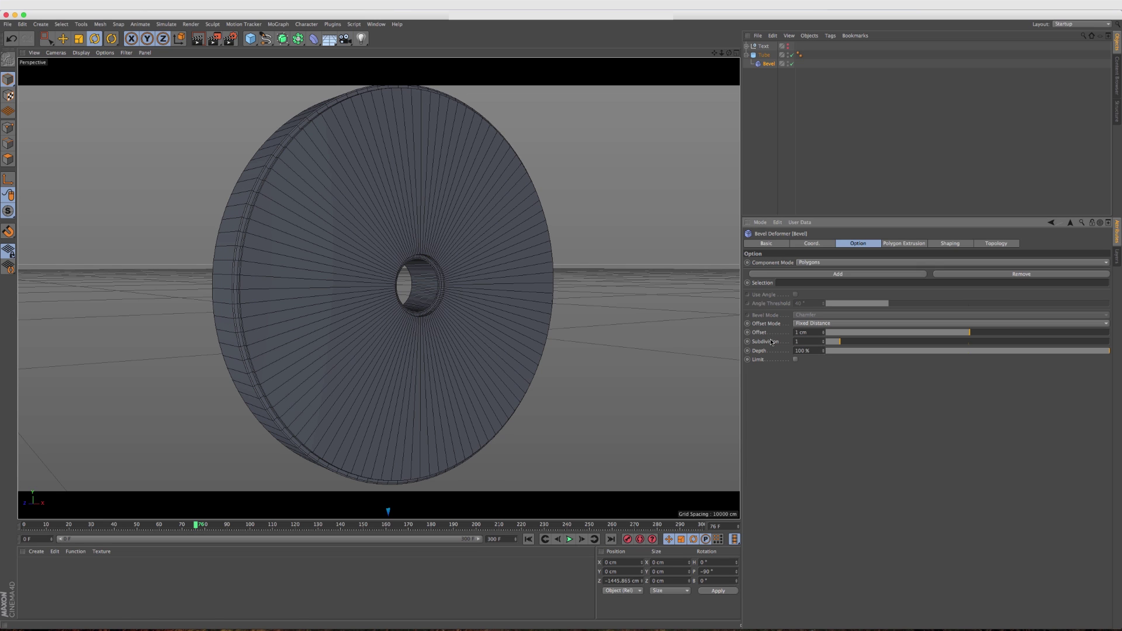
- Set the Bevel deformer's polygon extrusion to -82 cm to shape the plate's recessed face
scroll(468, 303, "up", 2)
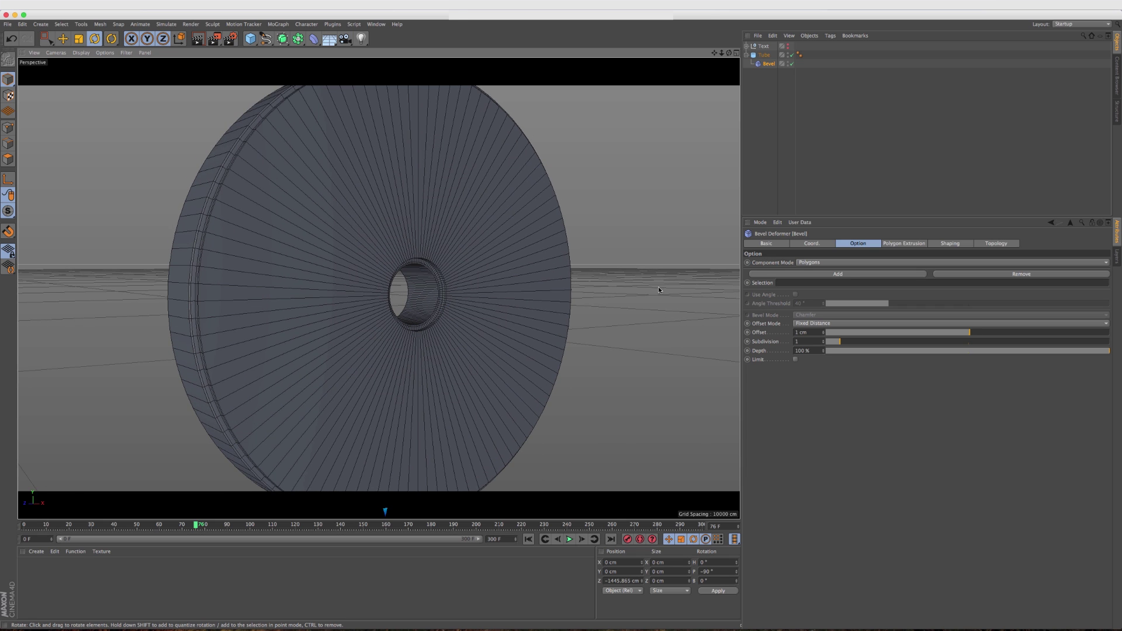
left_click(897, 244)
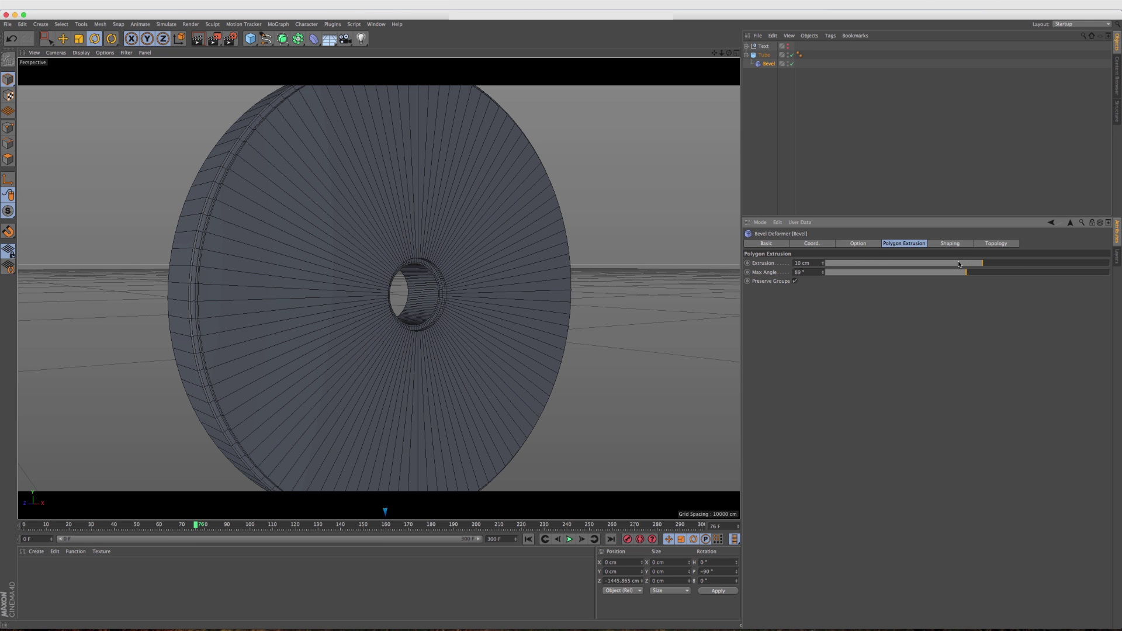
left_click_drag(979, 263, 852, 271)
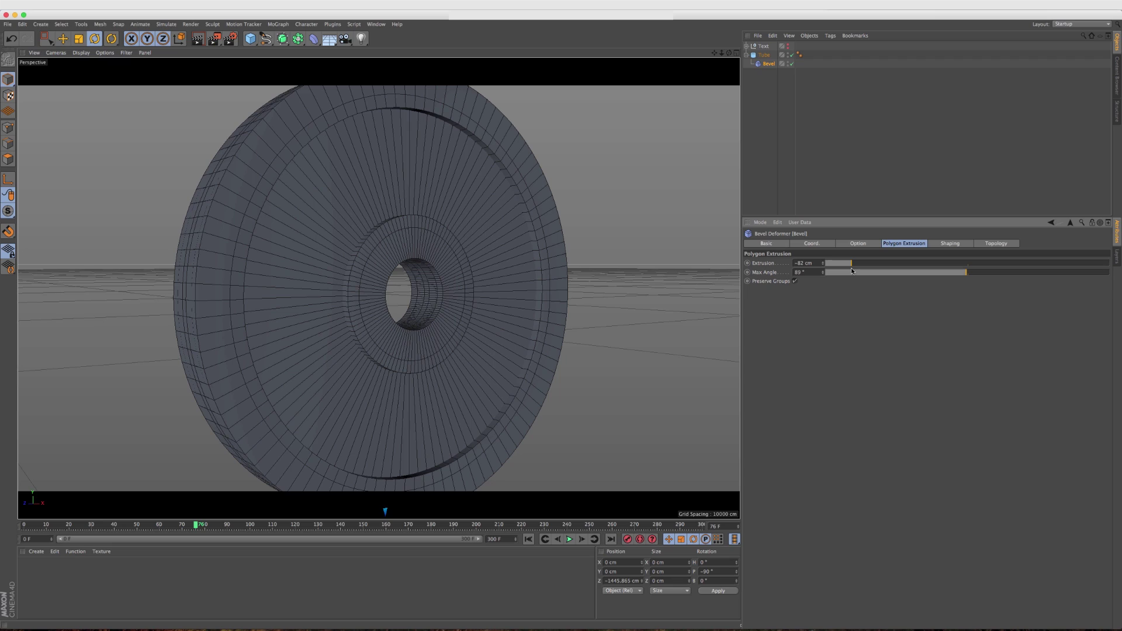
- Make the Text group visible in the viewport and view it against the plate's face
left_click_drag(356, 293, 393, 279, "alt")
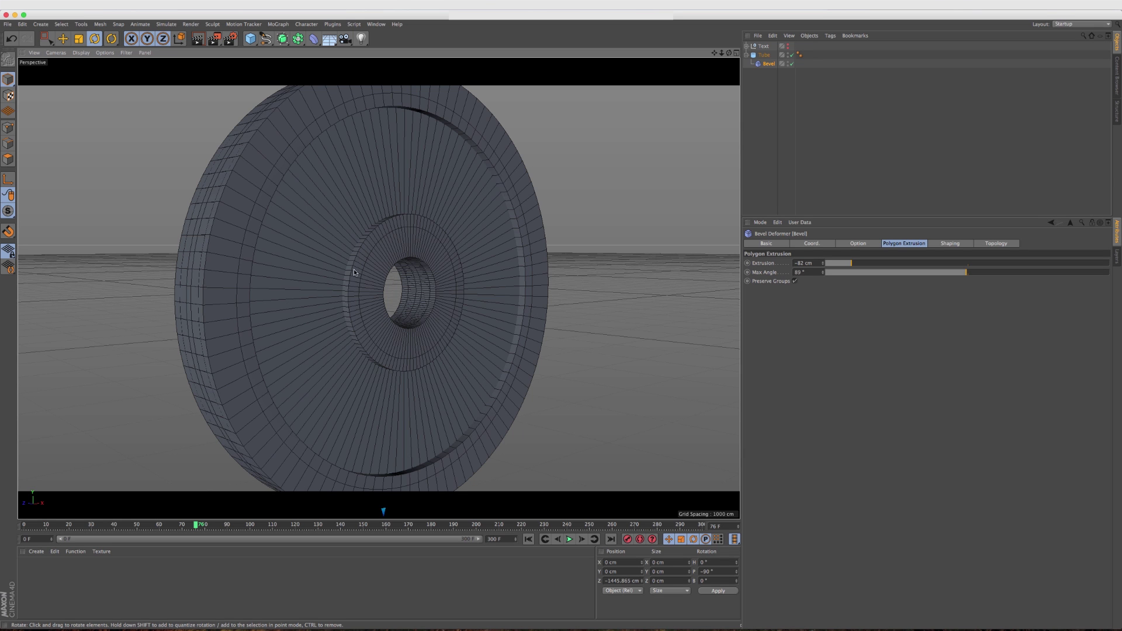
left_click_drag(288, 292, 311, 235, "alt")
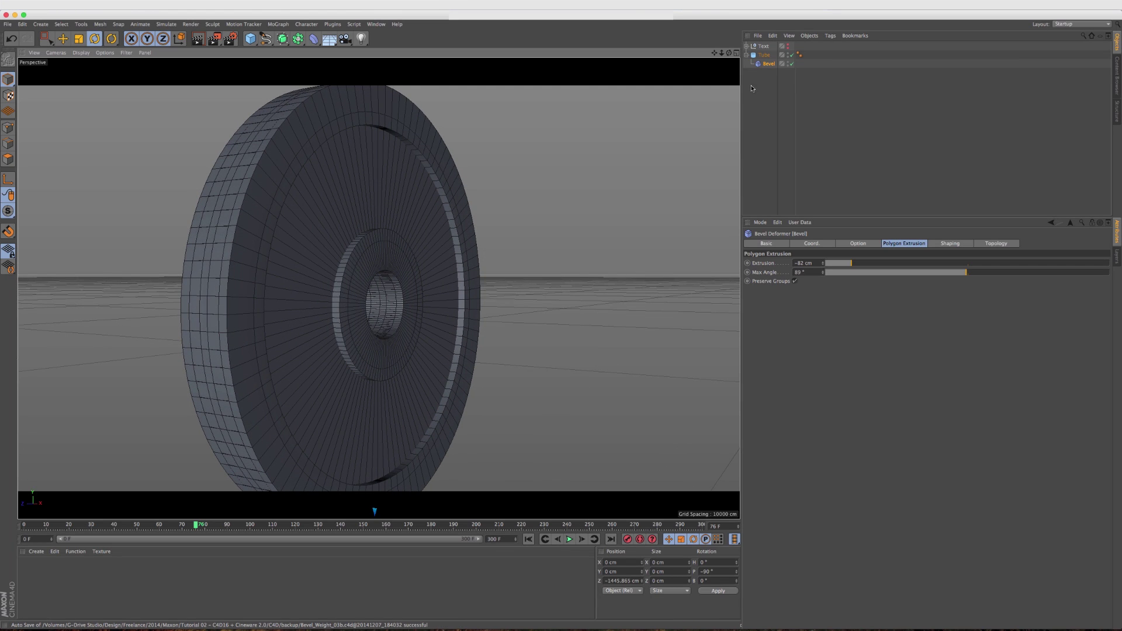
left_click(788, 46)
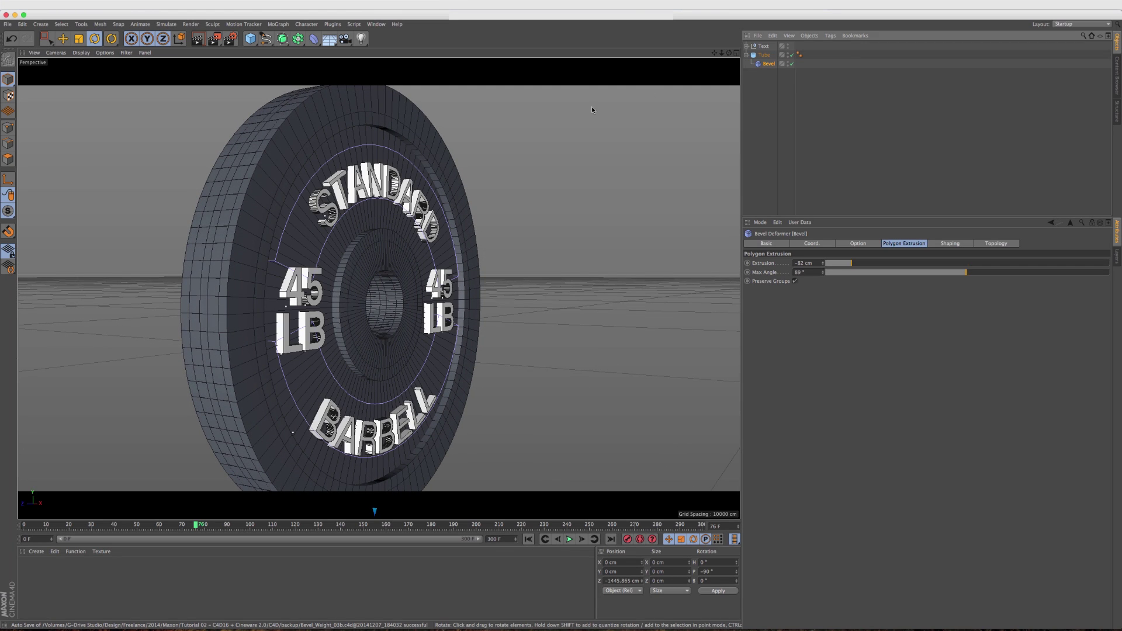
left_click_drag(408, 226, 369, 242, "alt")
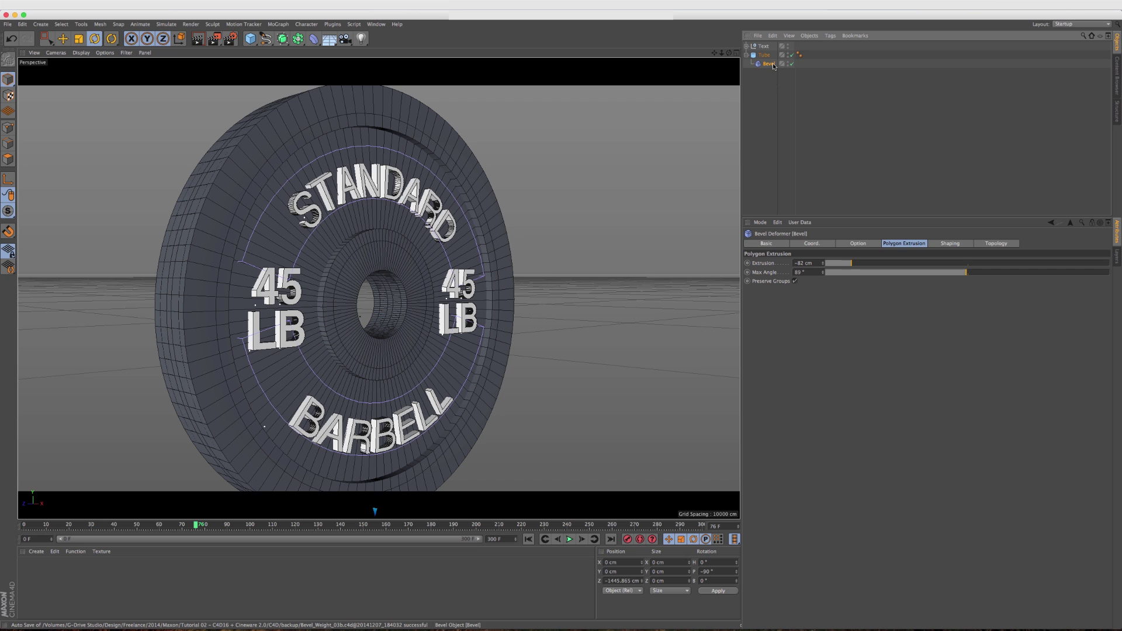
- Turn off Preserve Groups in the Bevel deformer's polygon extrusion and inspect the separated polygons on the plate's face
left_click(795, 282)
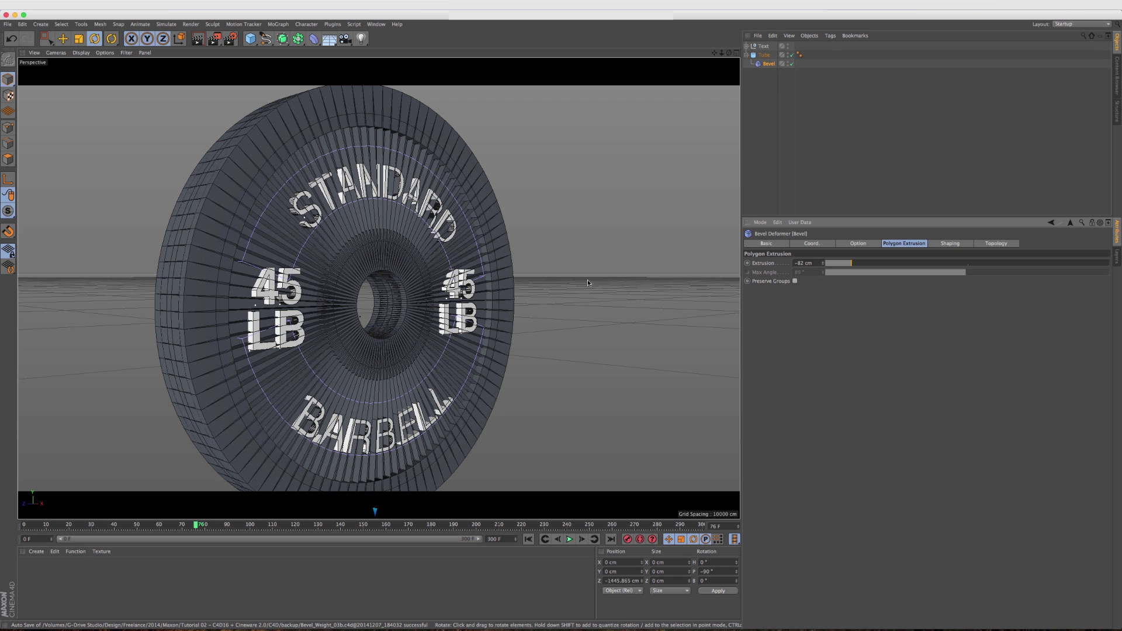
left_click_drag(238, 269, 205, 267, "alt")
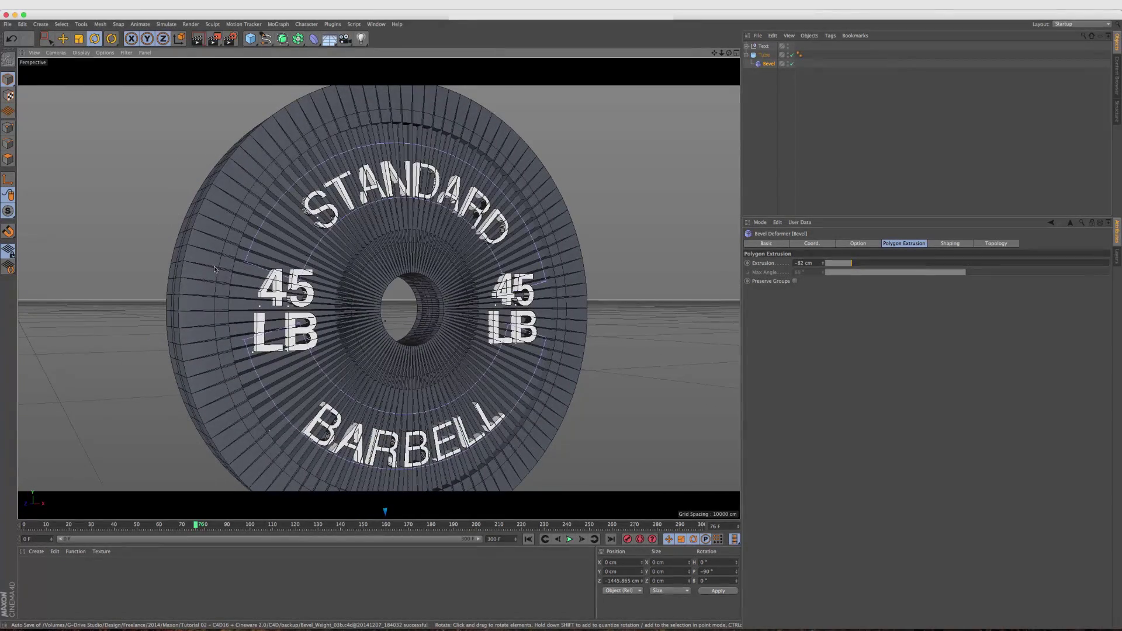
mouse_move(308, 284)
left_mouse_down("alt")
mouse_move(362, 289)
mouse_move(316, 303)
left_mouse_up("alt")
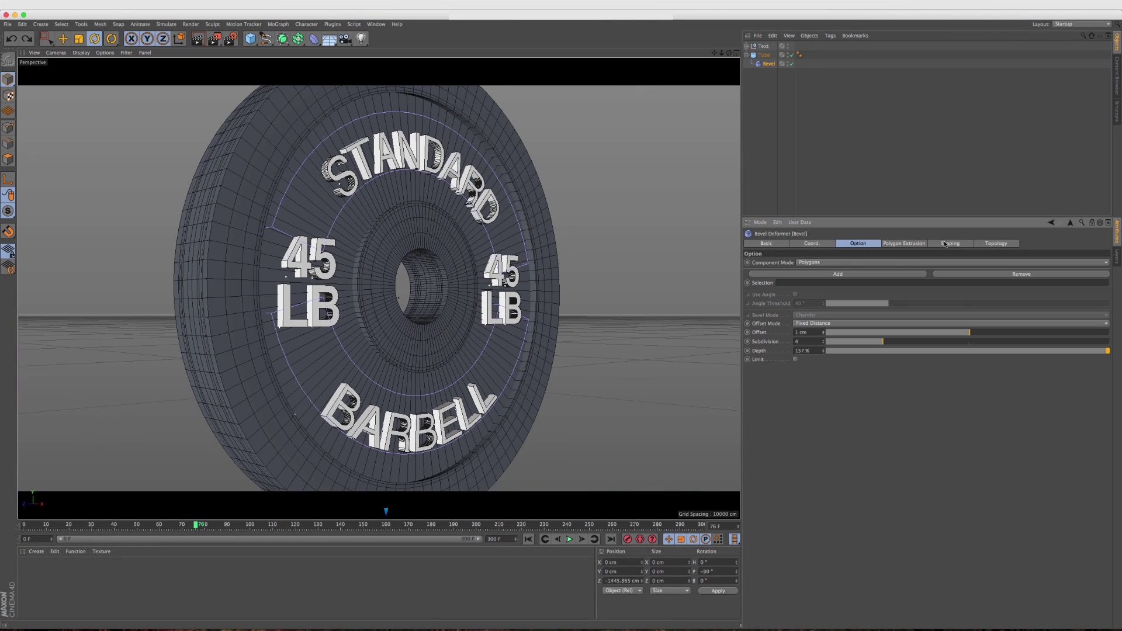
- Set the Bevel deformer's shaping mode to User
left_click(944, 246)
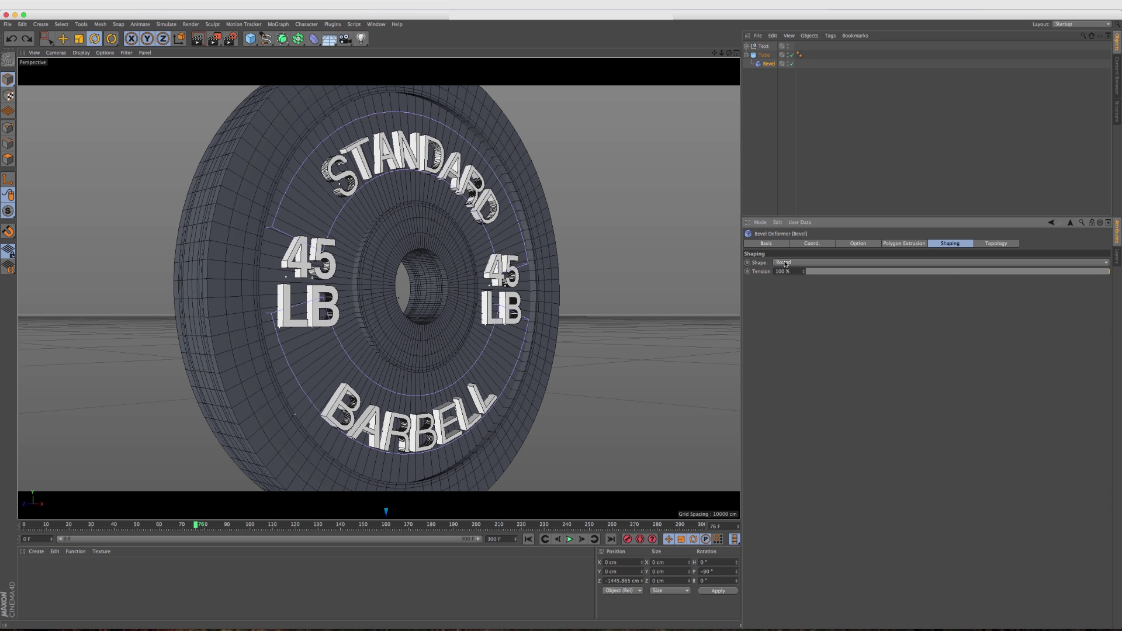
mouse_move(805, 275)
left_mouse_down()
mouse_move(763, 275)
mouse_move(805, 272)
left_mouse_up()
left_click(784, 262)
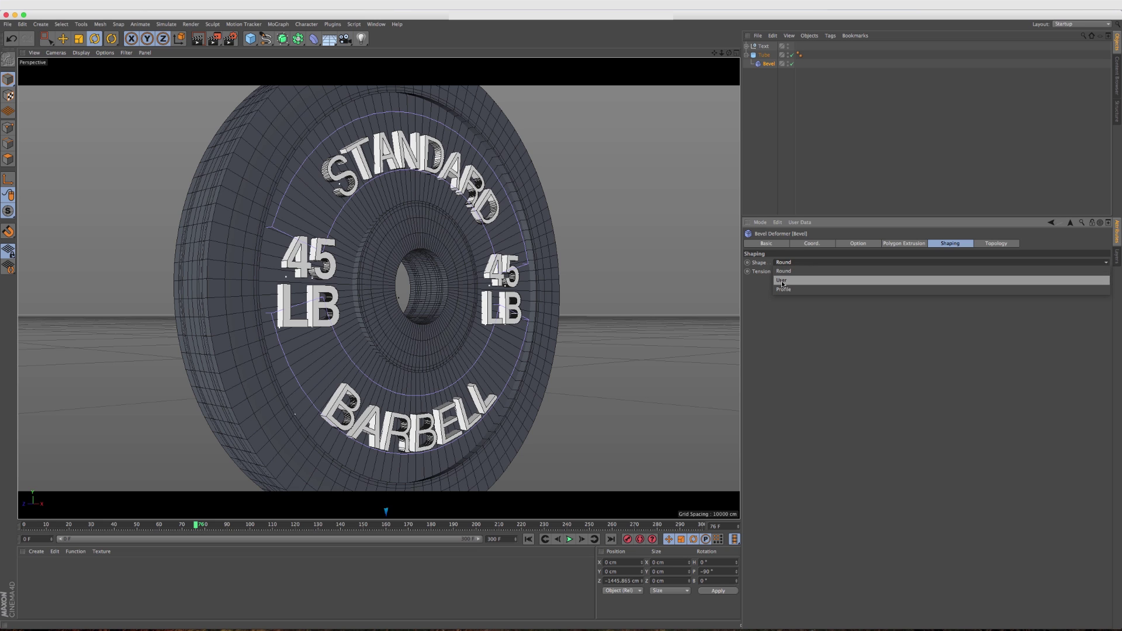
left_click(782, 282)
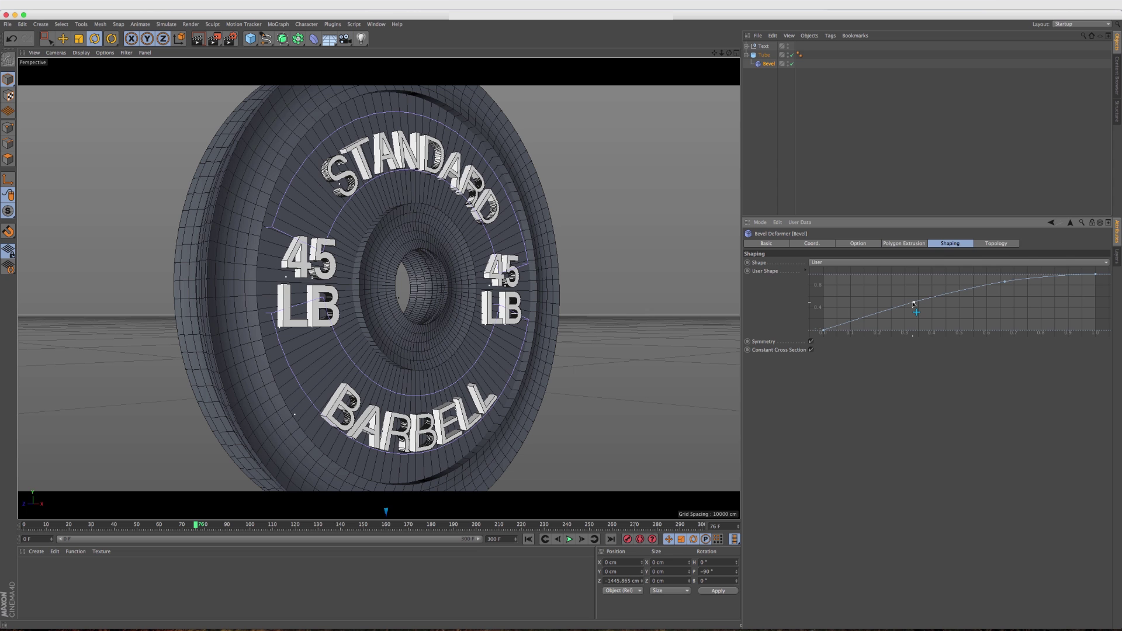
- Reshape the Bevel's user curve into a low, nearly flat start, a hump near its end and a lowered end point
left_click_drag(915, 304, 867, 320)
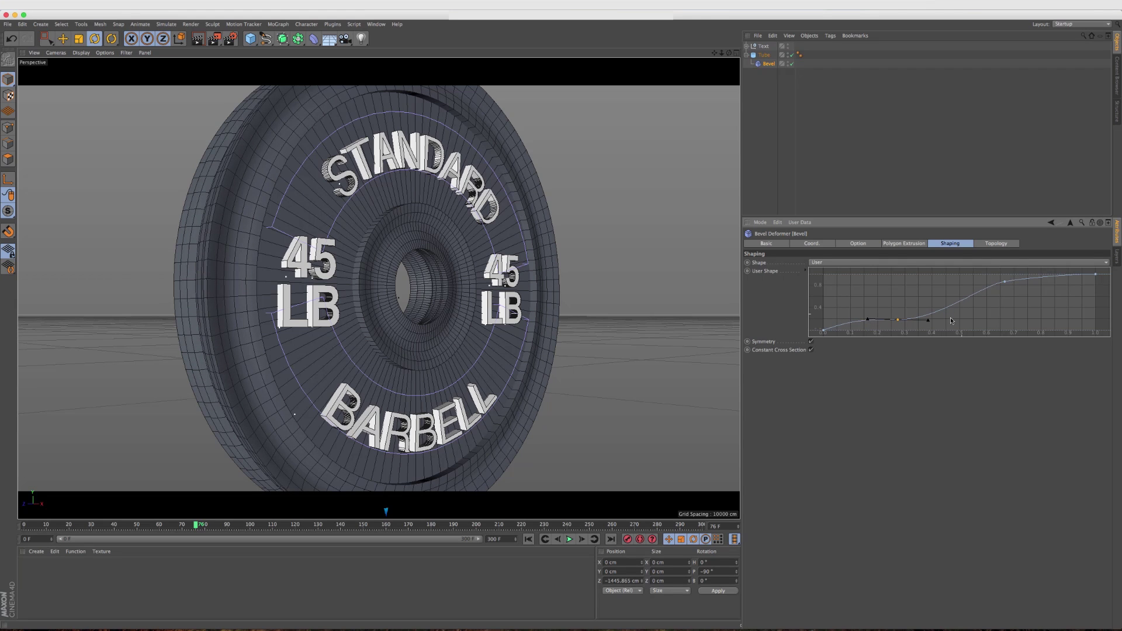
left_click_drag(1006, 284, 1002, 320)
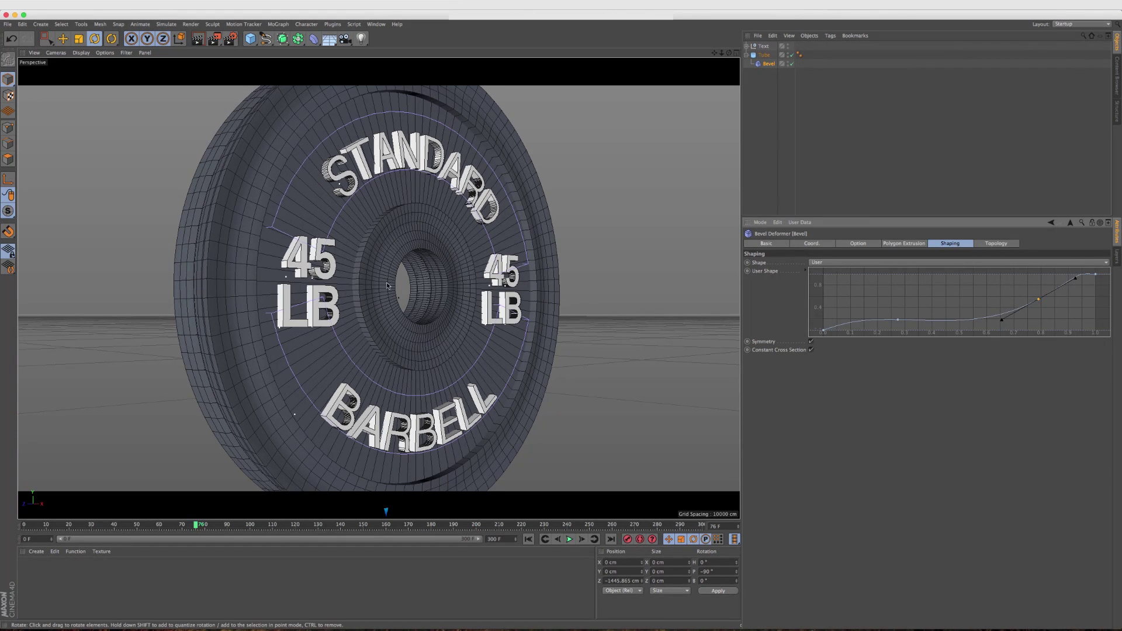
left_click_drag(377, 301, 328, 281, "alt")
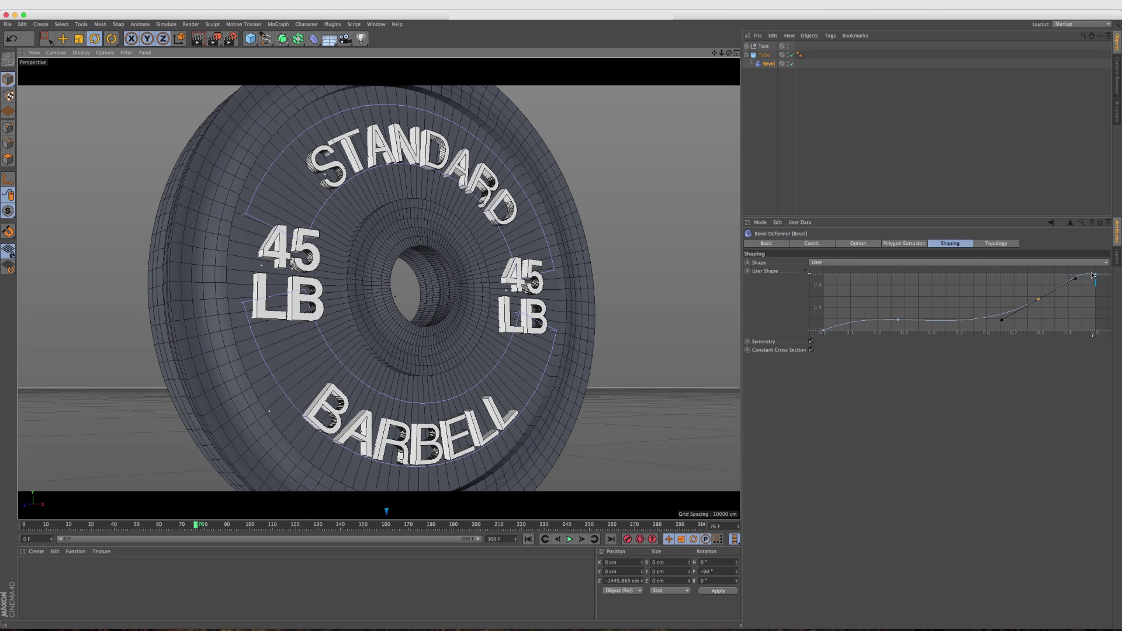
left_click_drag(1093, 275, 1082, 332)
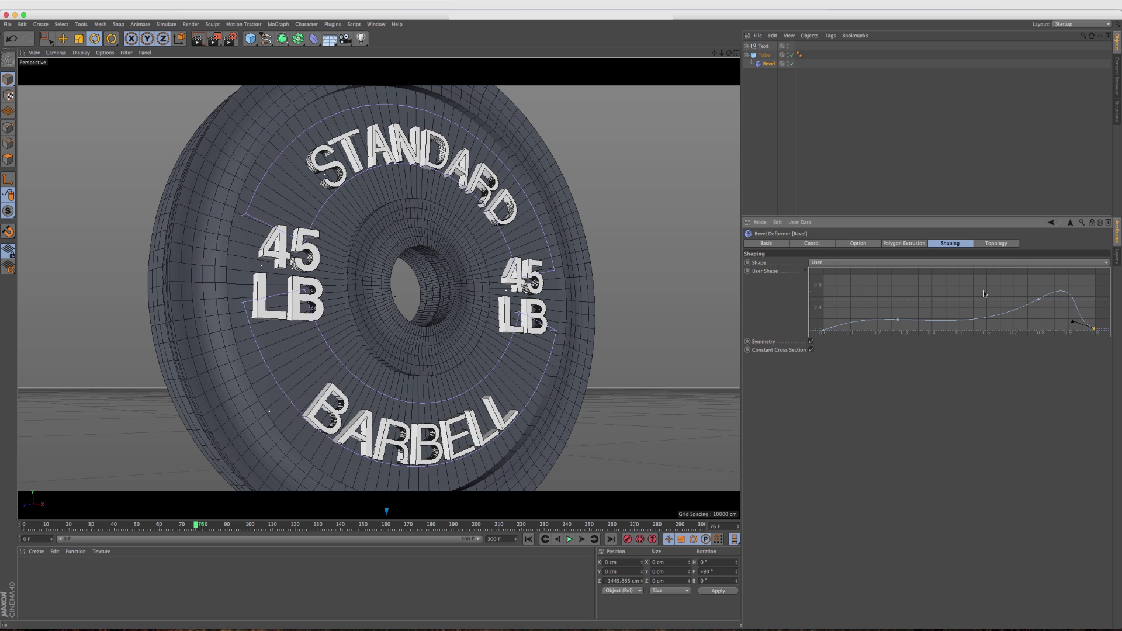
mouse_move(984, 298)
left_mouse_down()
mouse_move(981, 322)
mouse_move(986, 275)
mouse_move(981, 342)
mouse_move(985, 286)
left_mouse_up()
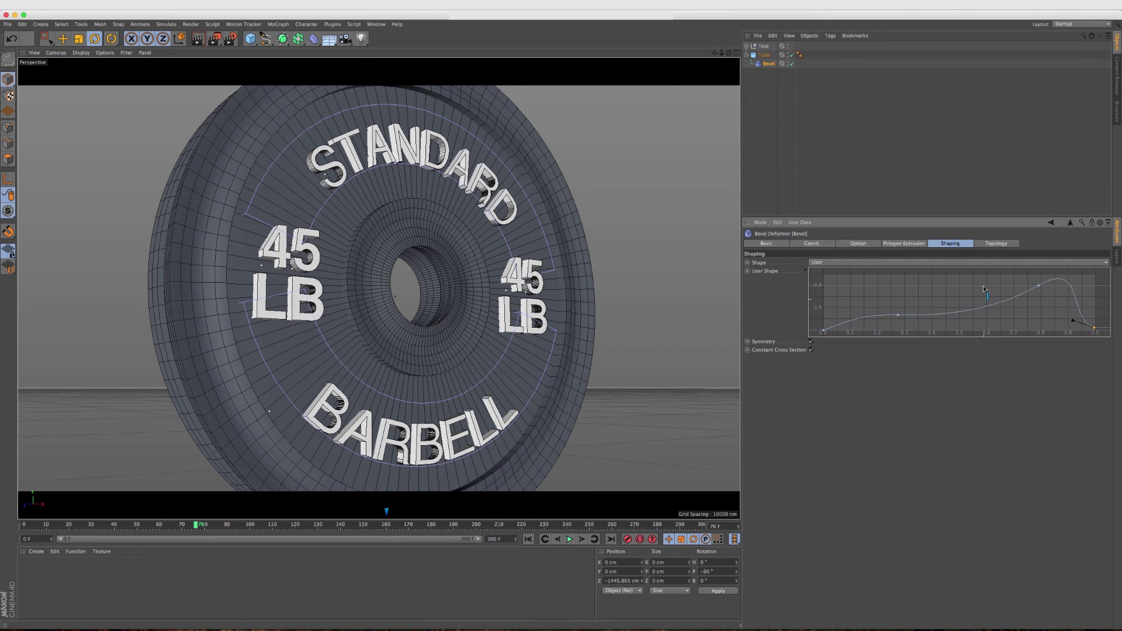
- Set the Bevel deformer's shape to Round and view the whole plate at an angle
left_click(891, 263)
left_click(886, 271)
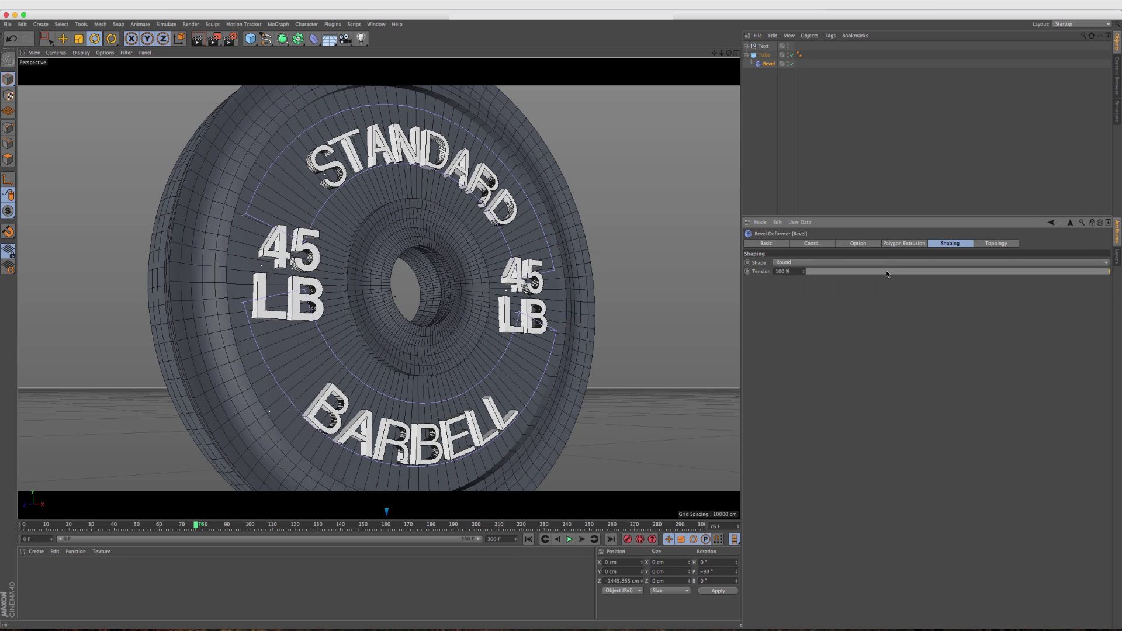
left_click_drag(570, 299, 512, 354, "alt")
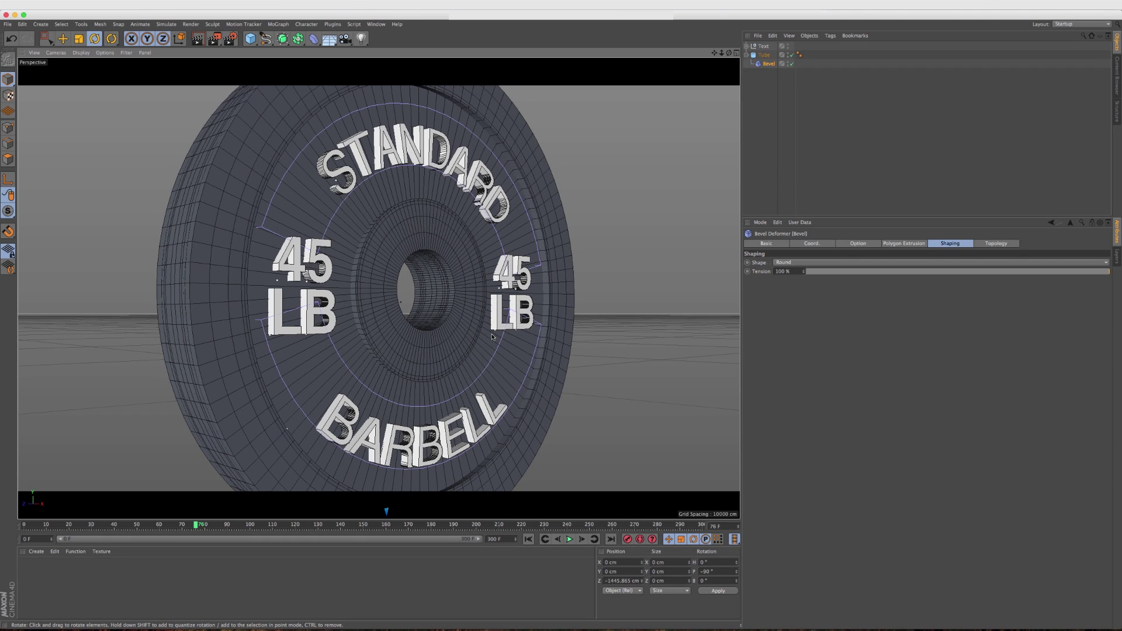
left_click_drag(492, 337, 617, 205, "alt")
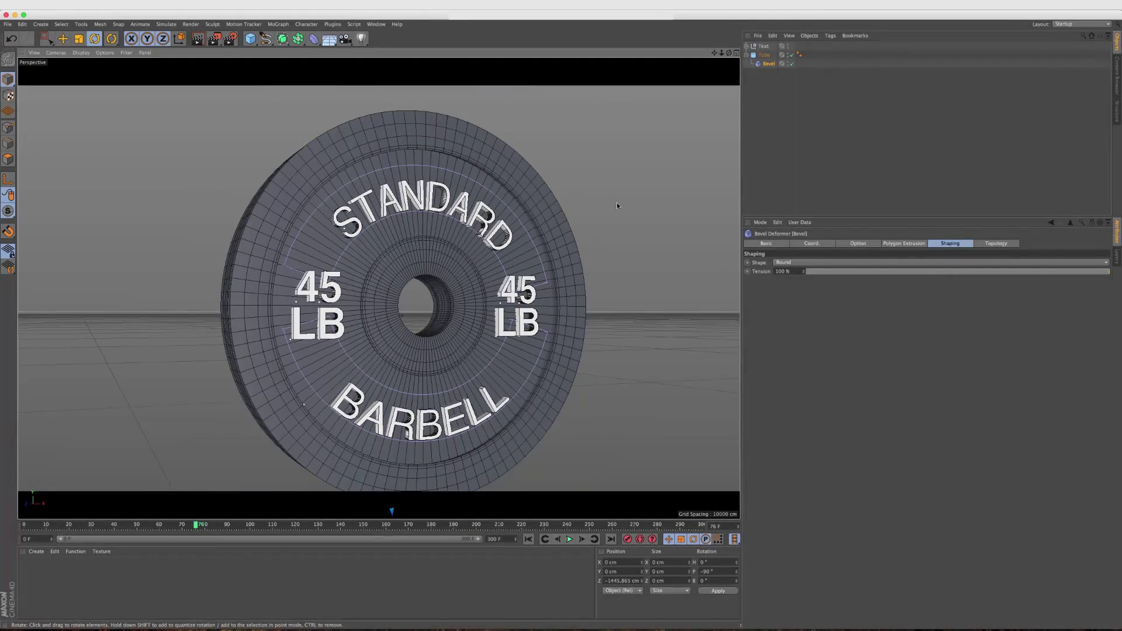
- Turn off the Bevel deformer and undo the trial changes to the Tube's inner and outer radii
left_click(791, 64)
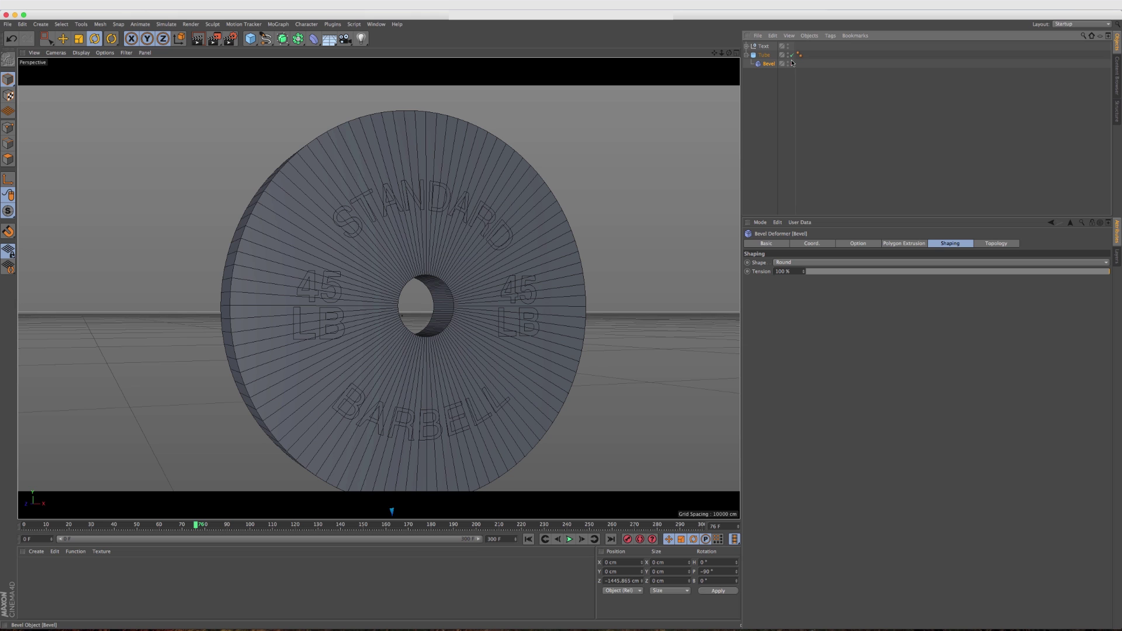
left_click_drag(502, 232, 499, 242, "alt")
left_click(758, 55)
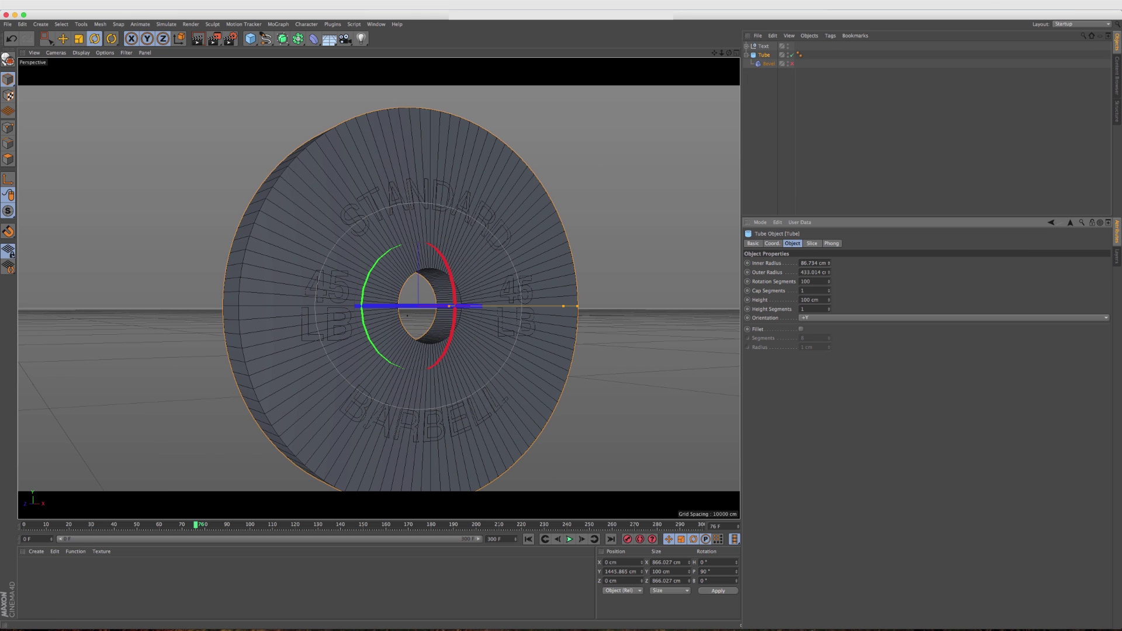
key("super+z")
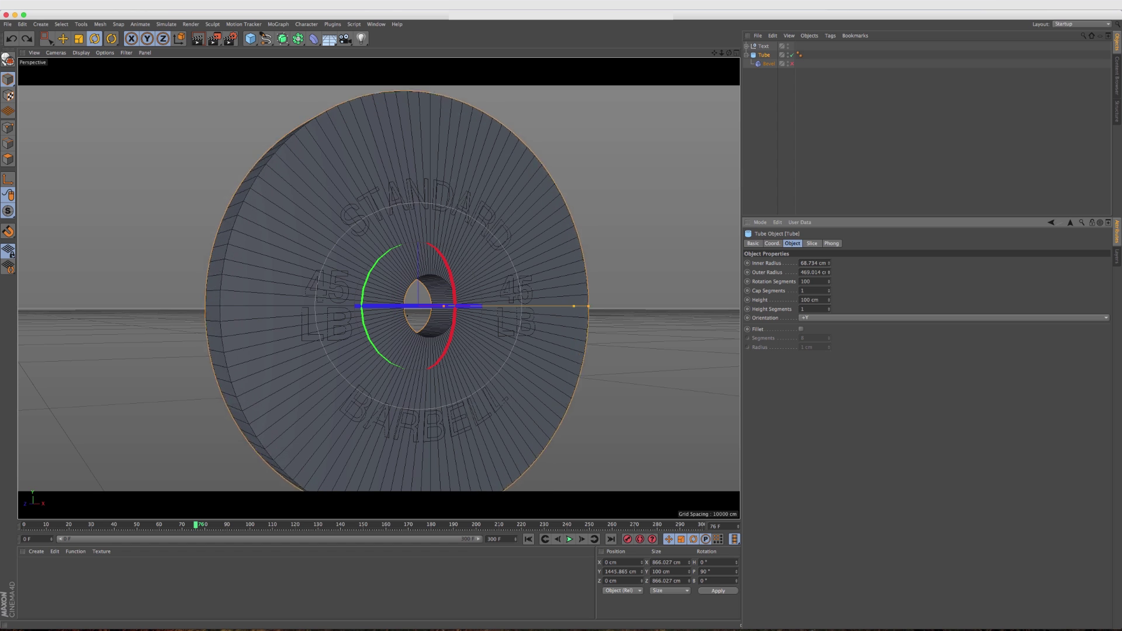
key("super+shift+z")
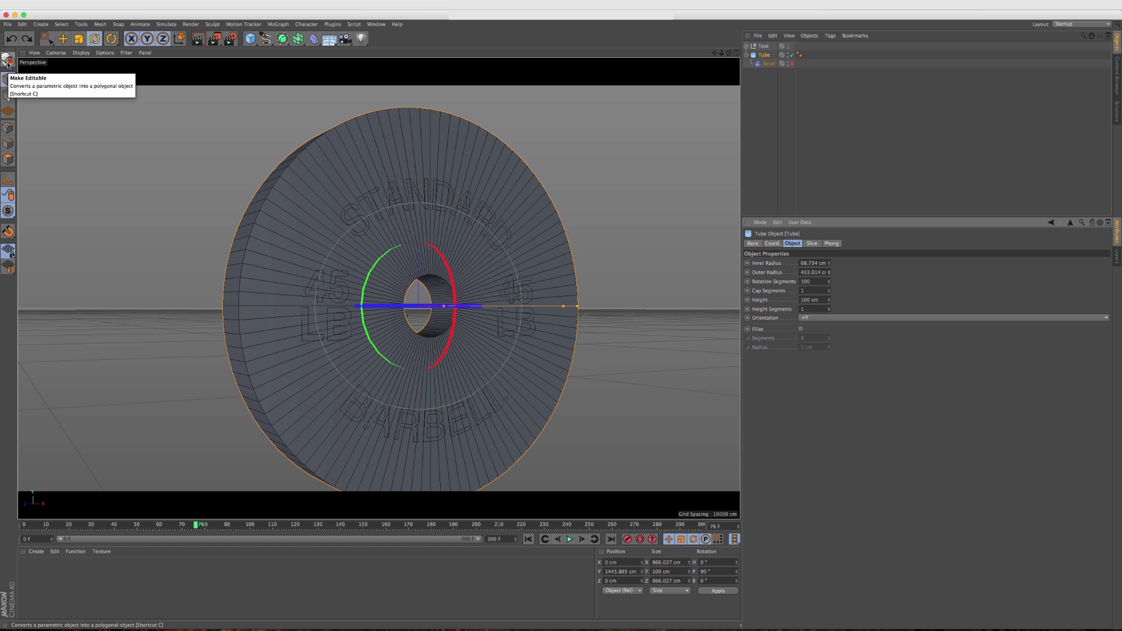
- Re-enable the Bevel deformer on the Tube and deselect all objects to view the beveled plate
left_click(792, 63)
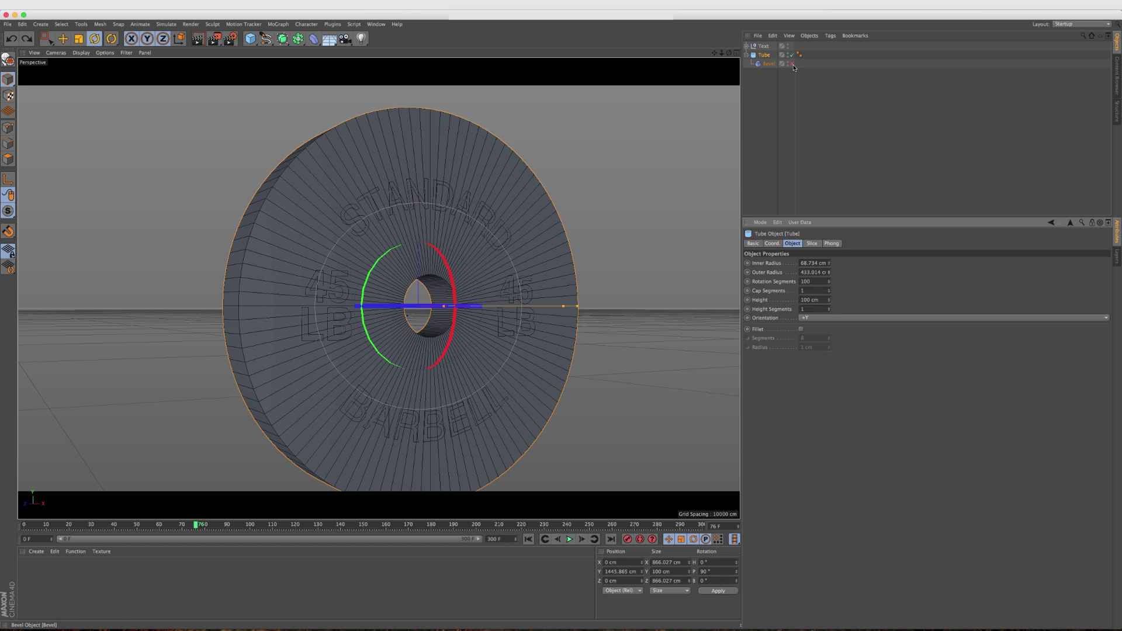
left_click(770, 65)
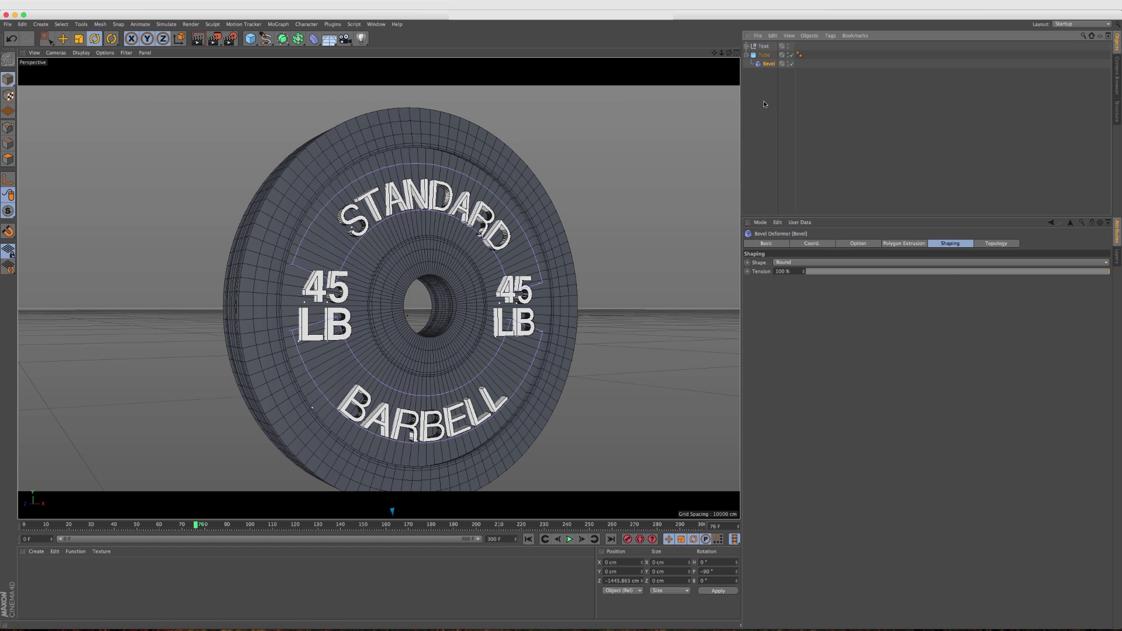
left_click(763, 100)
mouse_move(456, 252)
left_mouse_down()
mouse_move(410, 253)
mouse_move(482, 254)
mouse_move(409, 258)
mouse_move(471, 260)
left_mouse_up()
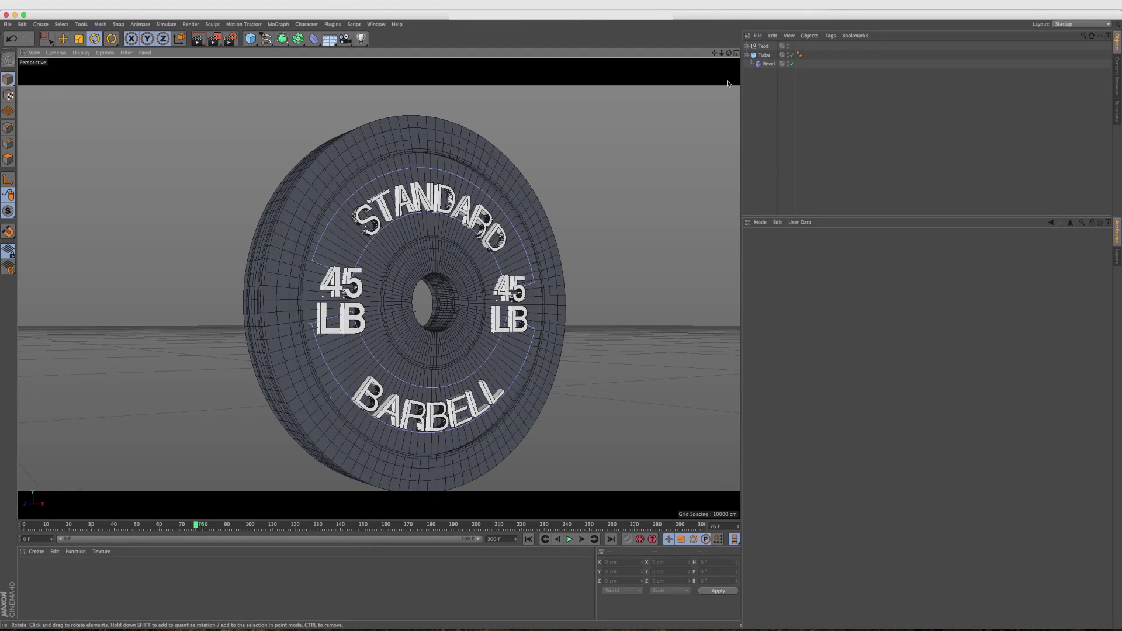
key("super+z")
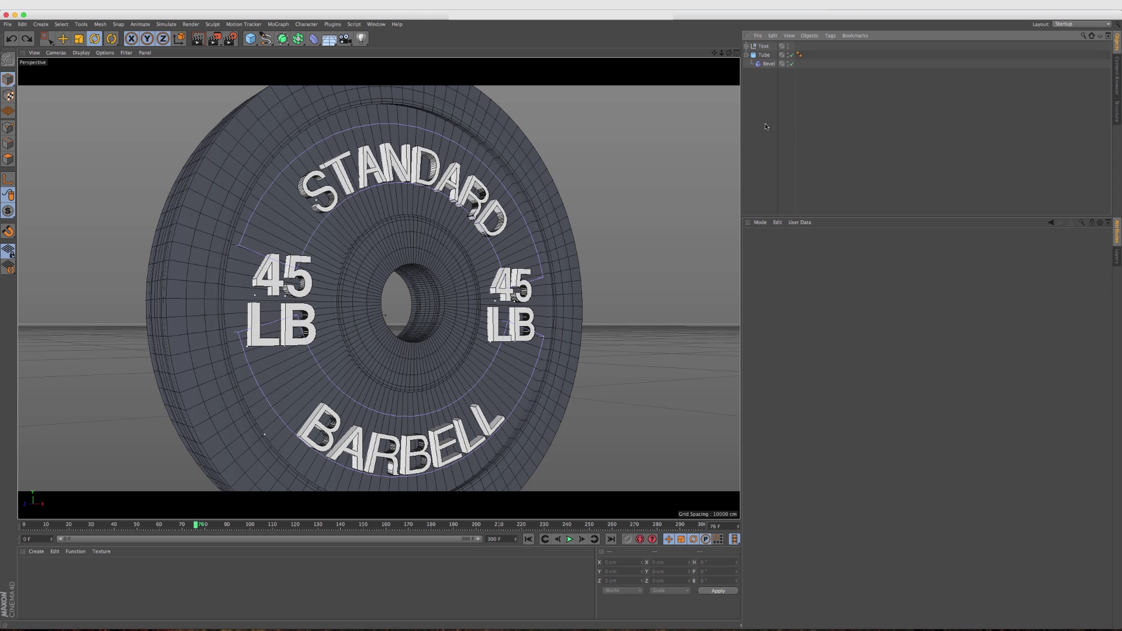
- Add a second Bevel deformer as a child of the Tube, placed above the existing Bevel
left_click(314, 39)
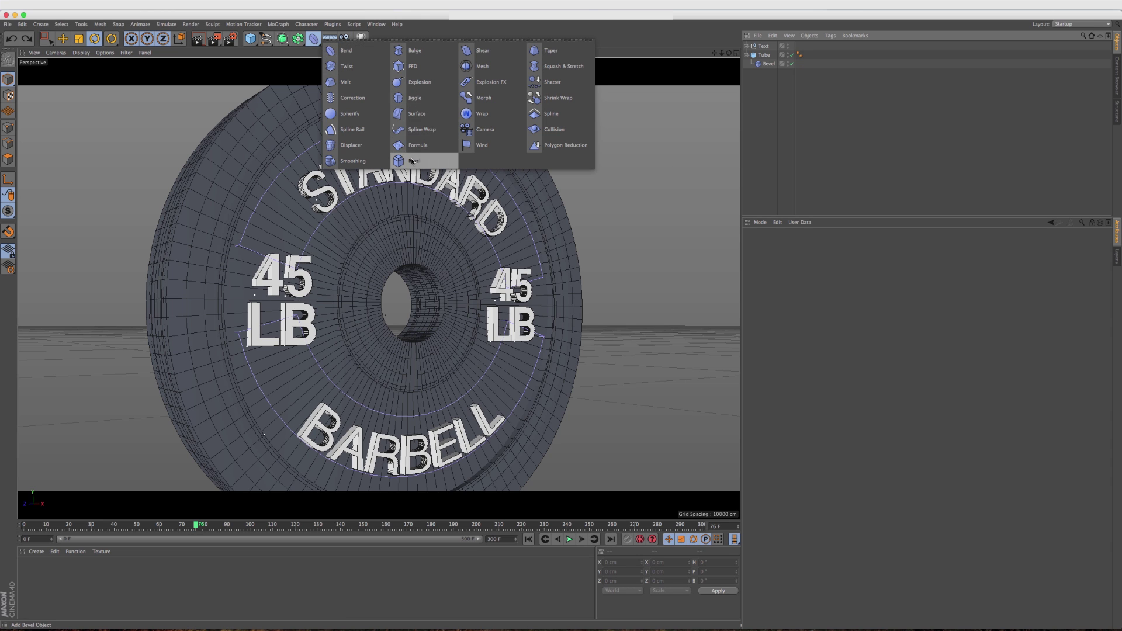
left_click(413, 161)
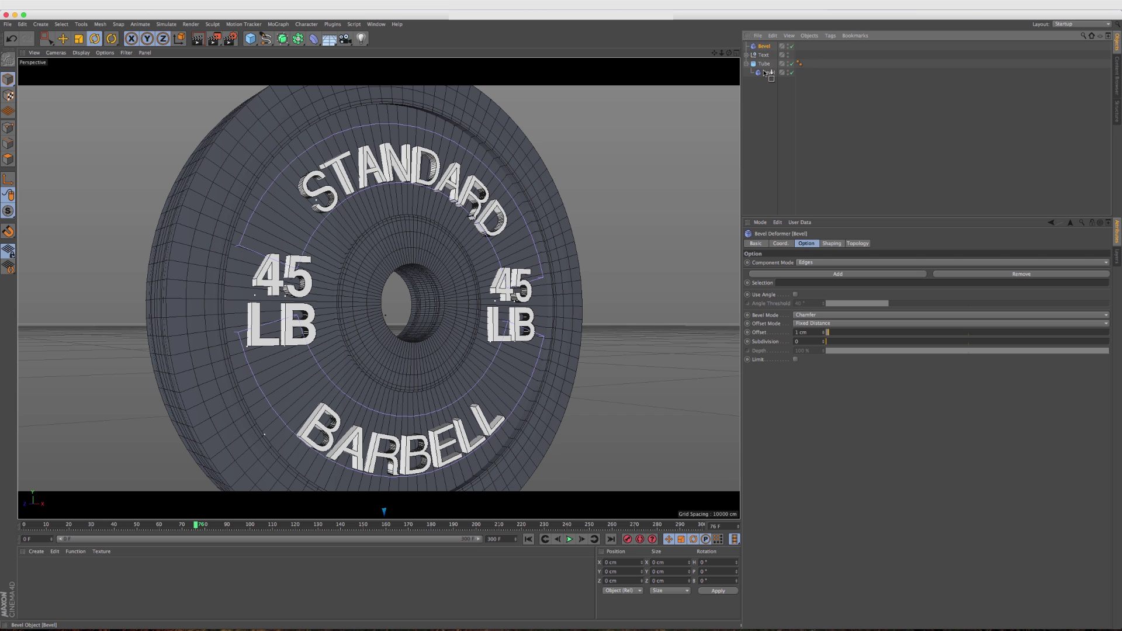
left_click_drag(766, 70, 763, 66)
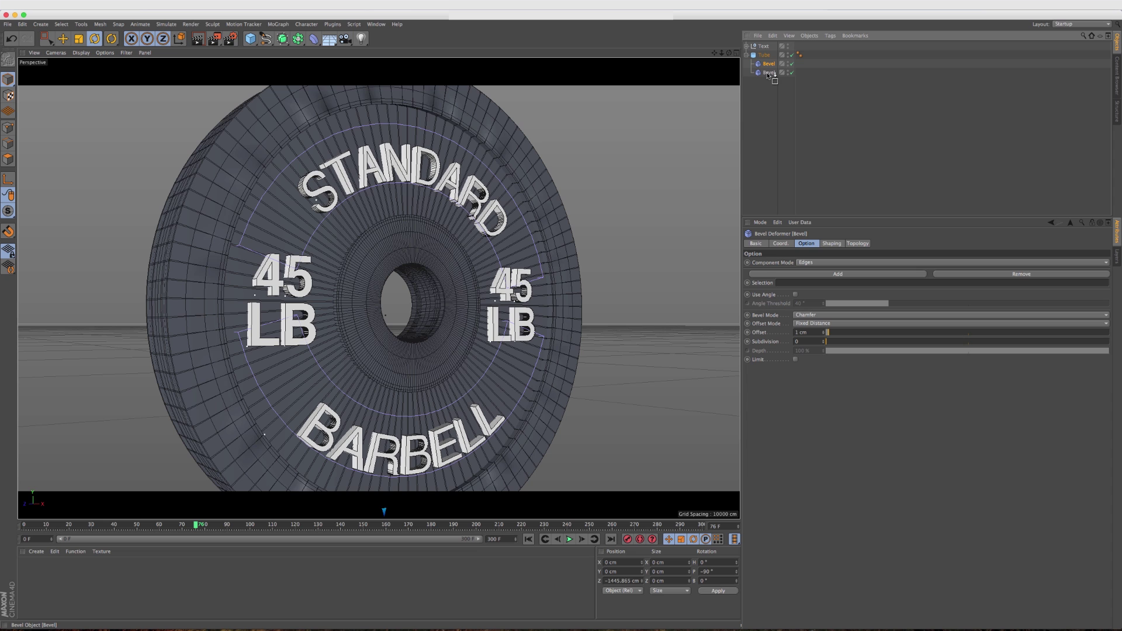
left_click_drag(770, 75, 769, 63)
left_click_drag(355, 221, 349, 249, "alt")
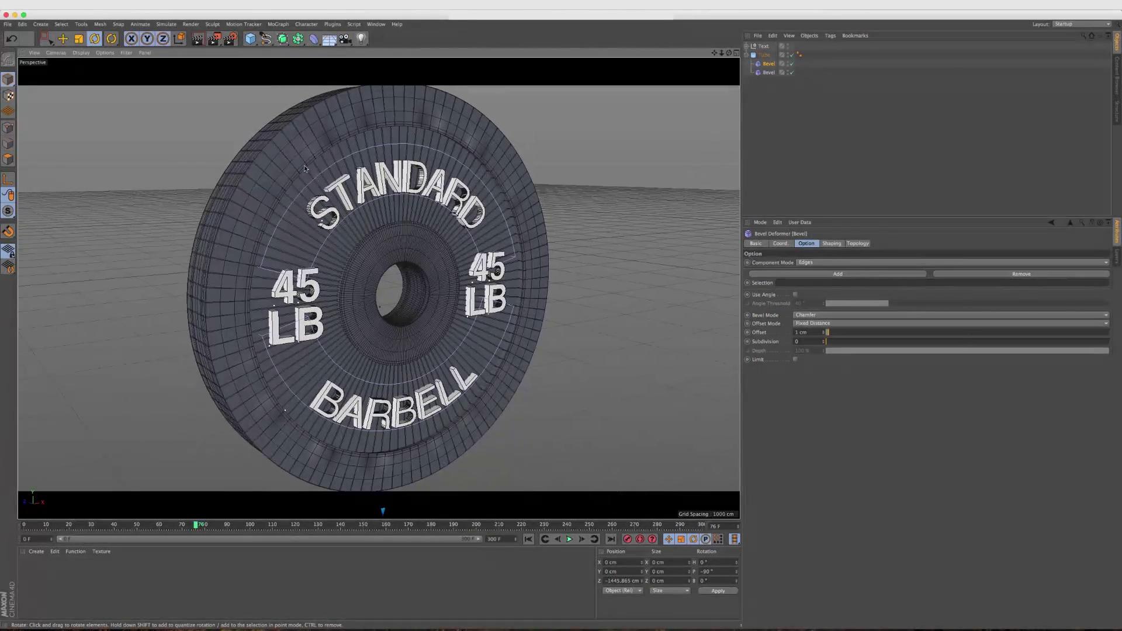
scroll(329, 177, "up", 3)
scroll(324, 176, "up", 1)
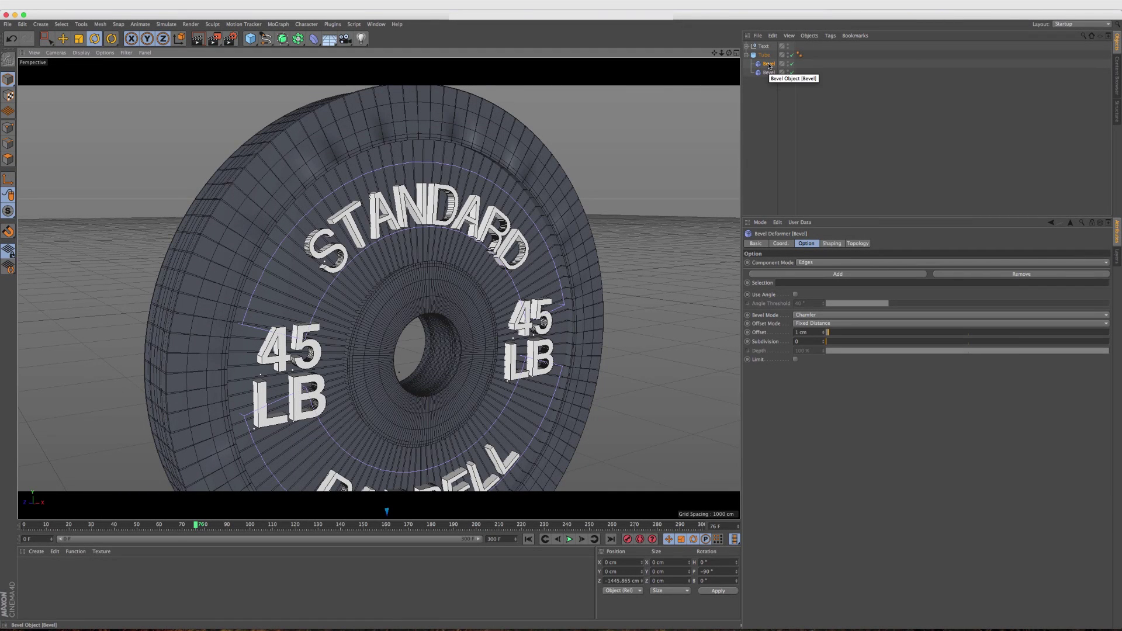
- Move the new edge Bevel below the original Bevel in the Tube's hierarchy and inspect the plate's edges around the center hole
left_click_drag(769, 65, 767, 69)
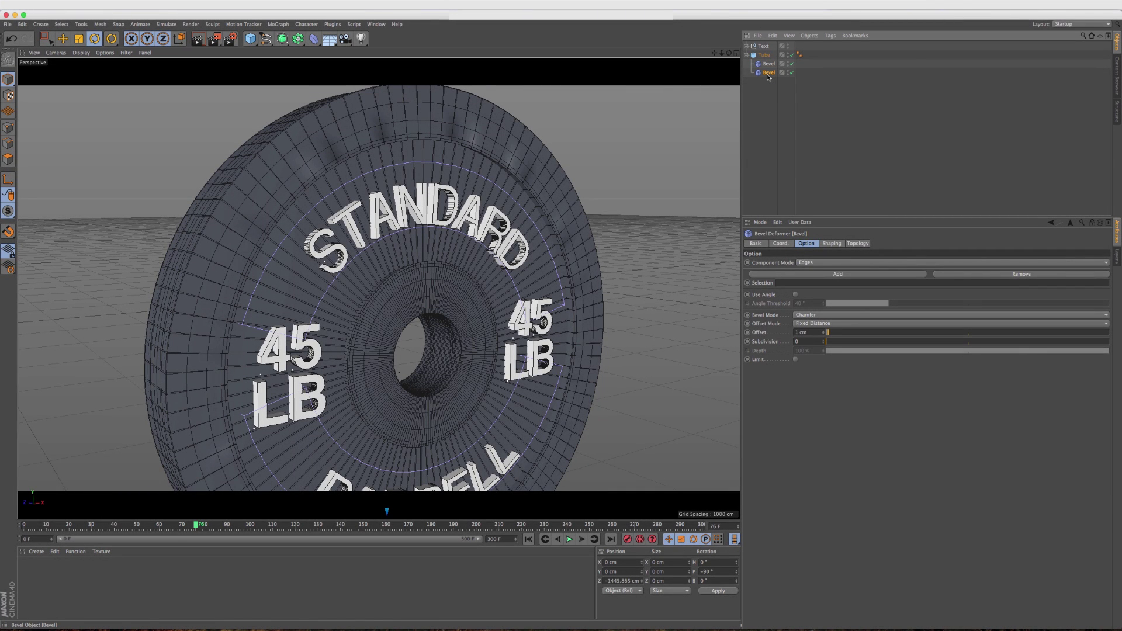
left_click_drag(409, 234, 397, 229, "alt")
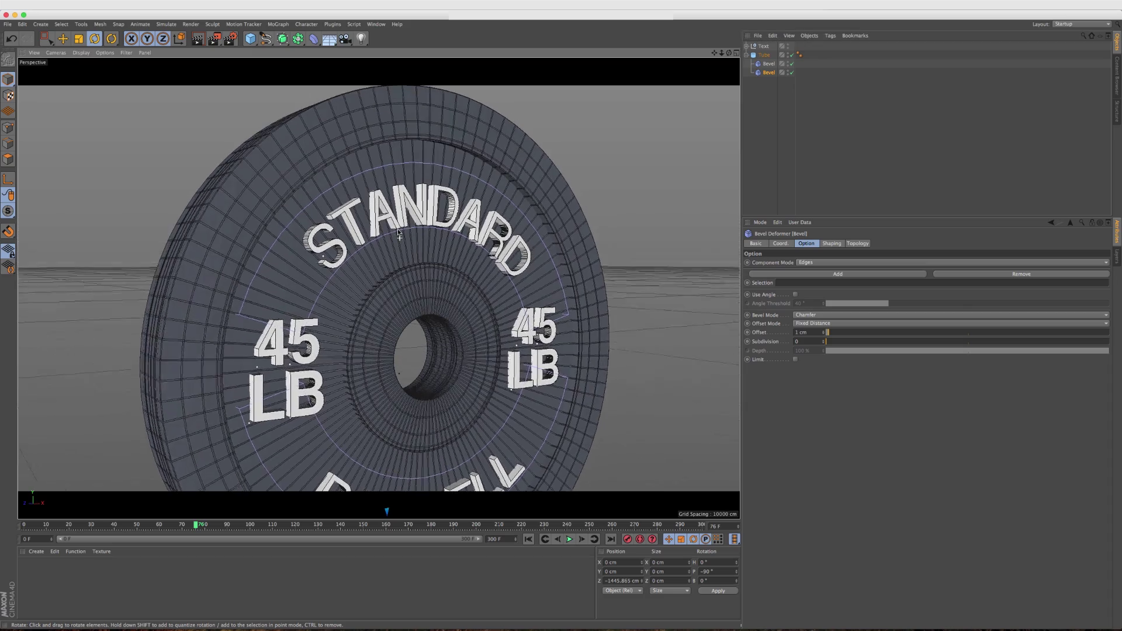
scroll(398, 229, "up", 6)
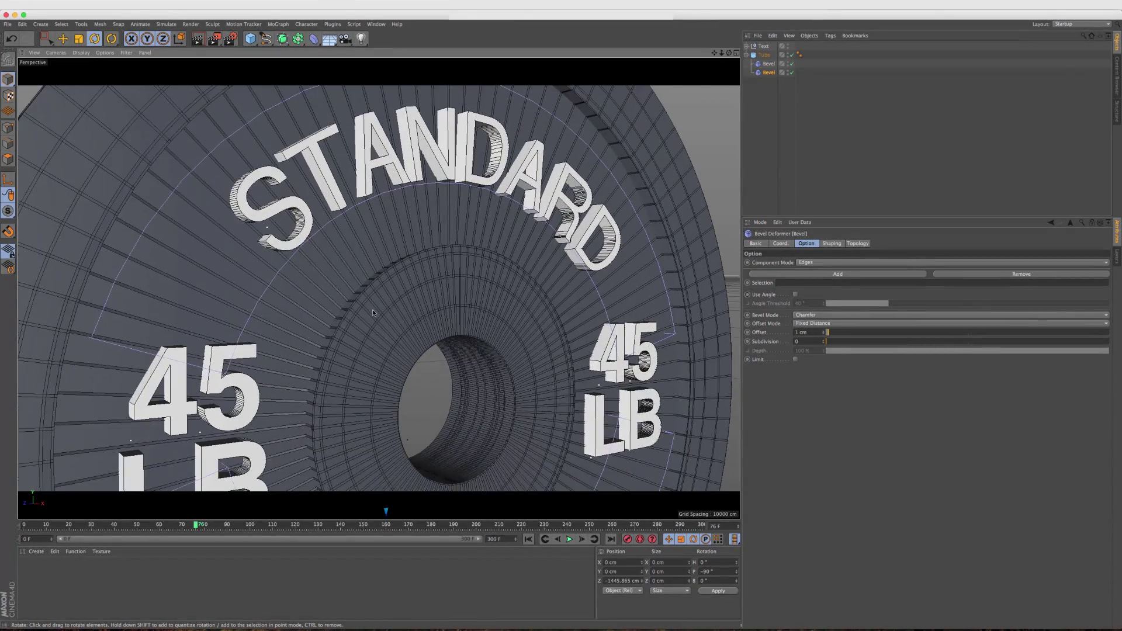
scroll(373, 310, "up", 3)
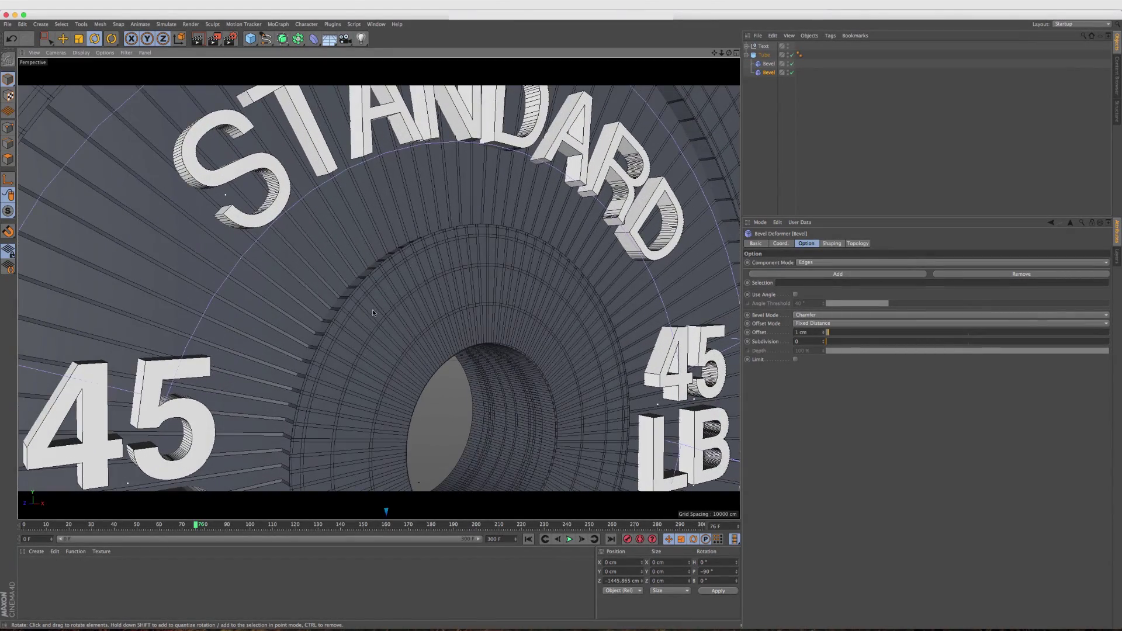
- Toggle the second Bevel deformer off and on to compare the plate's edges with and without it
left_click(792, 72)
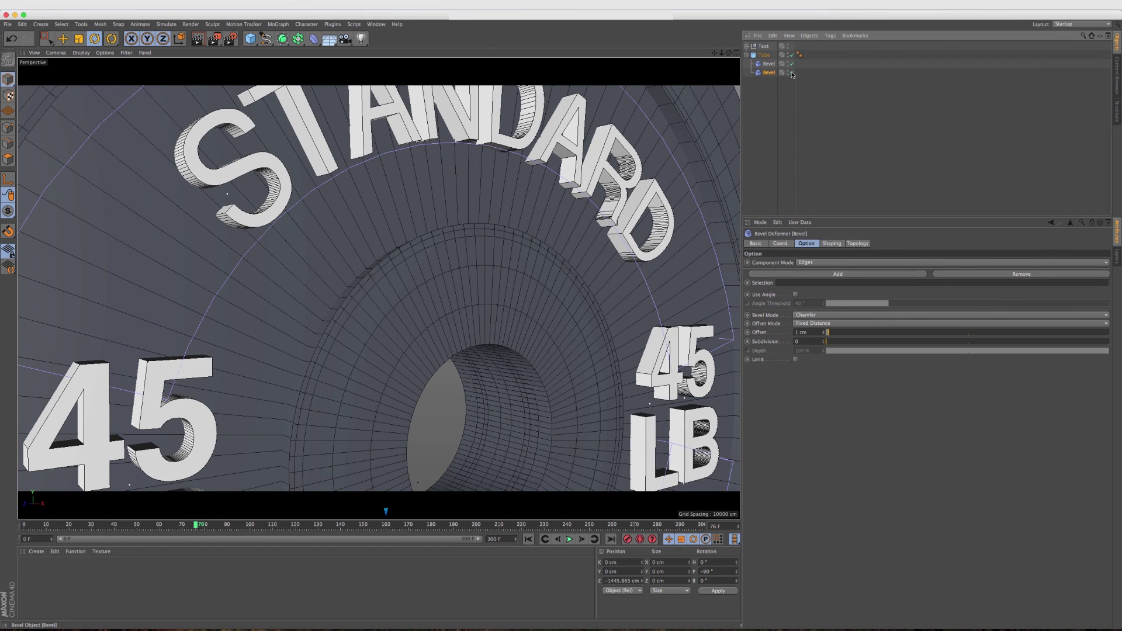
left_click(792, 72)
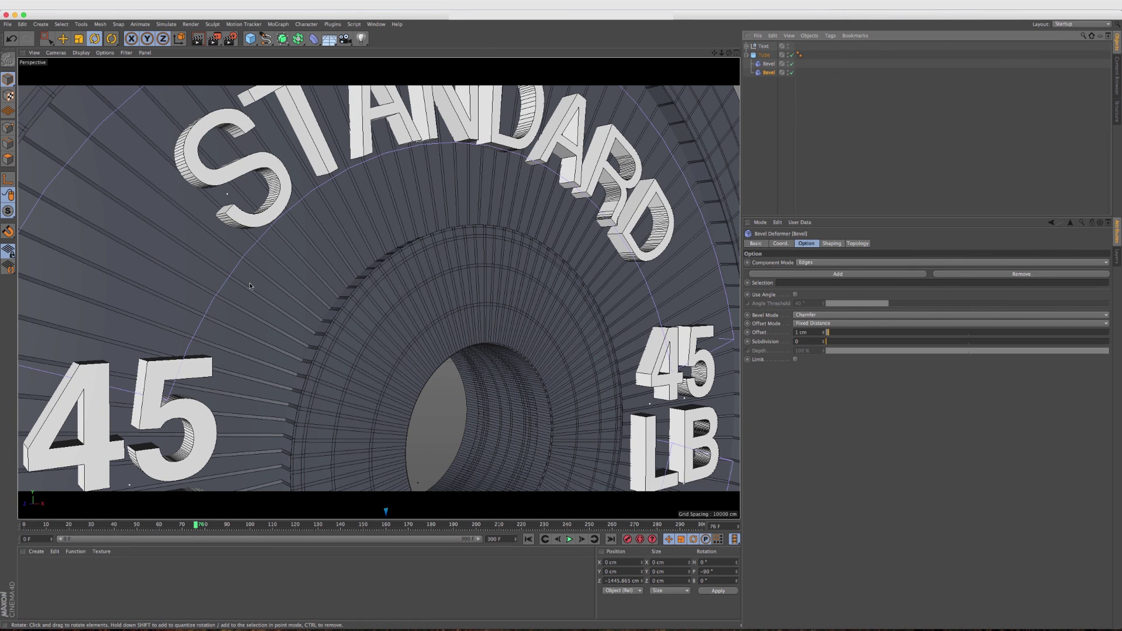
left_click_drag(250, 286, 283, 292, "alt")
scroll(273, 299, "down", 5)
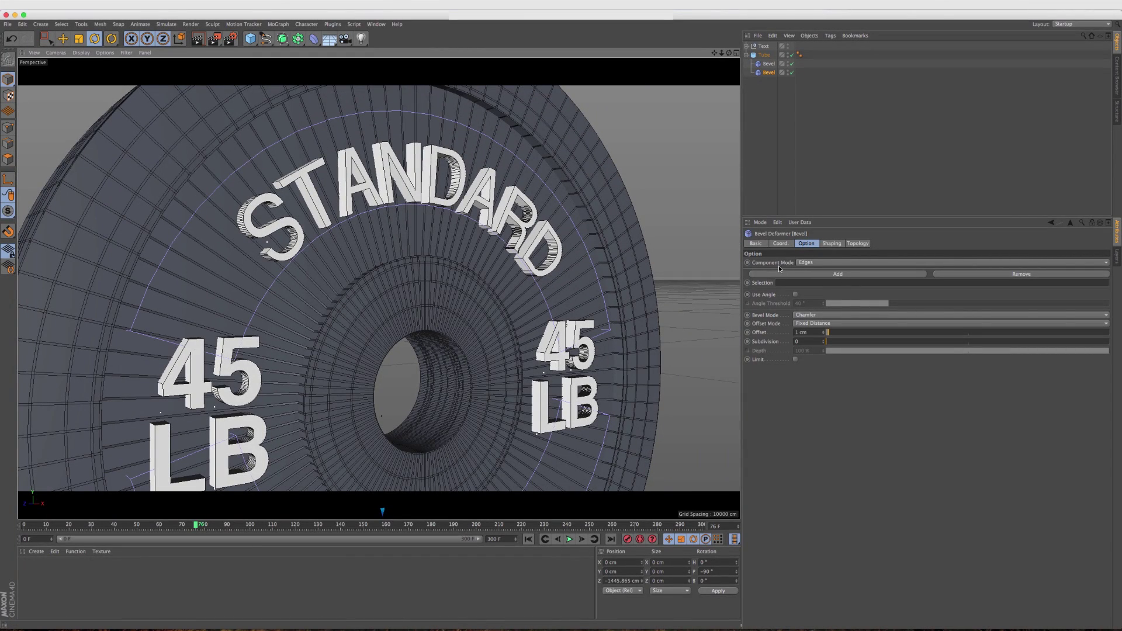
left_click_drag(383, 282, 406, 266, "alt")
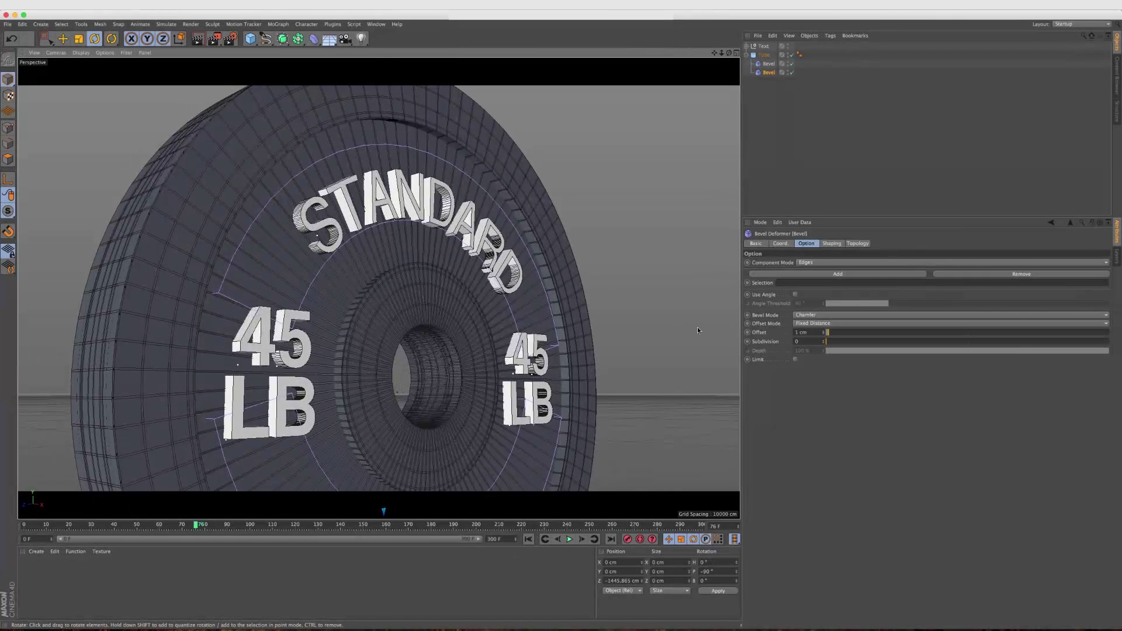
- Set the second Bevel deformer's component mode to Polygons and inspect the plate's profile
left_click(811, 263)
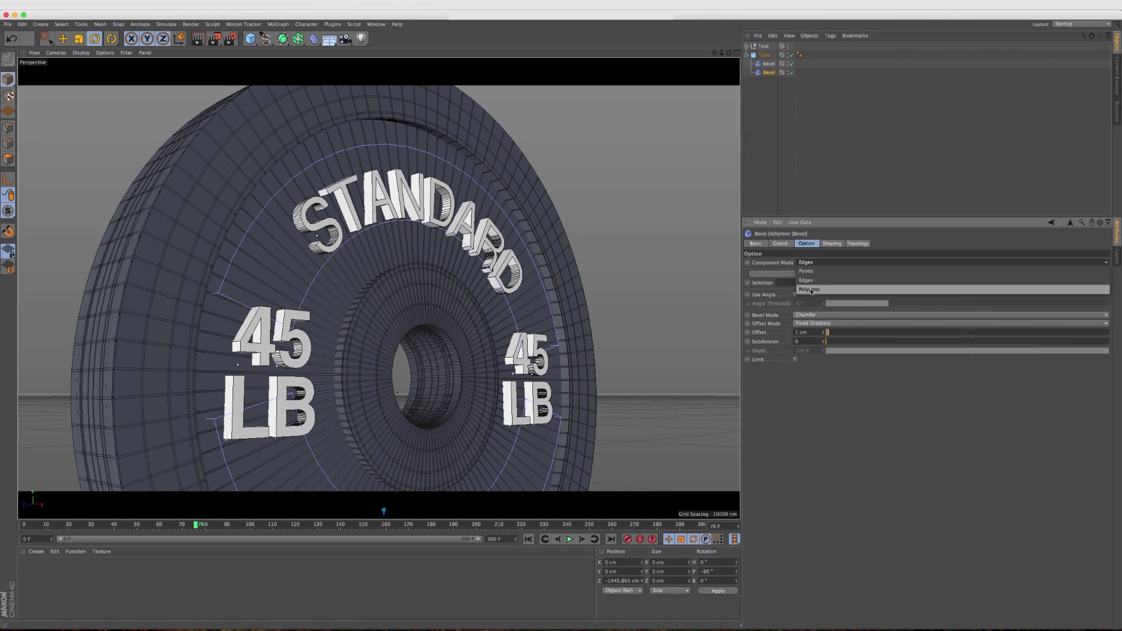
left_click(811, 288)
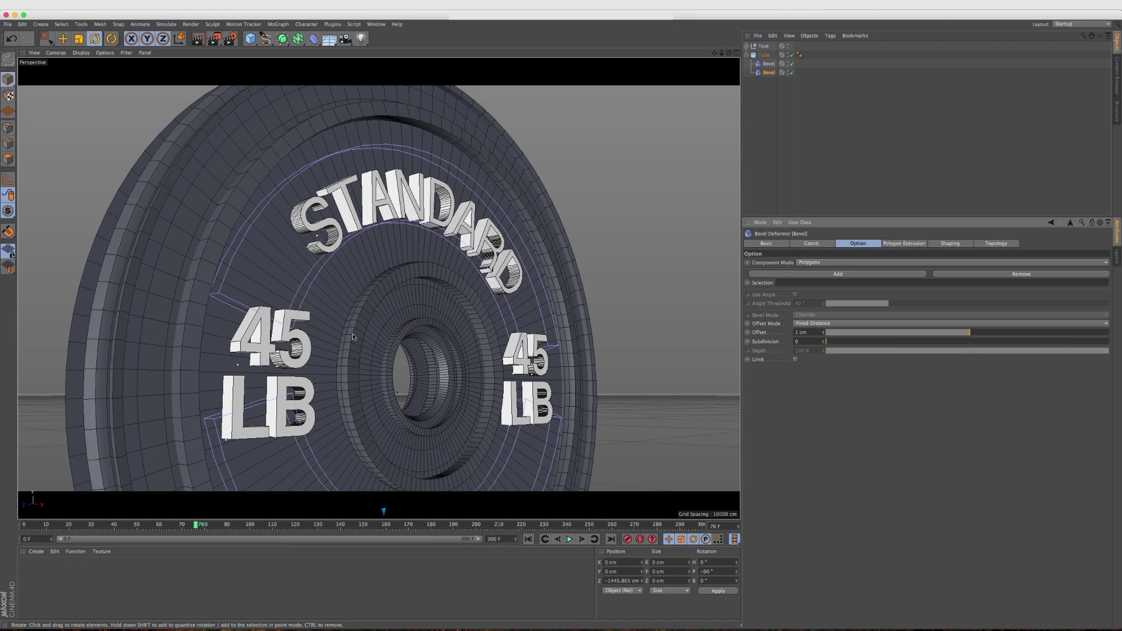
scroll(353, 339, "down", 3)
middle_click_drag(352, 356, 357, 301, "alt")
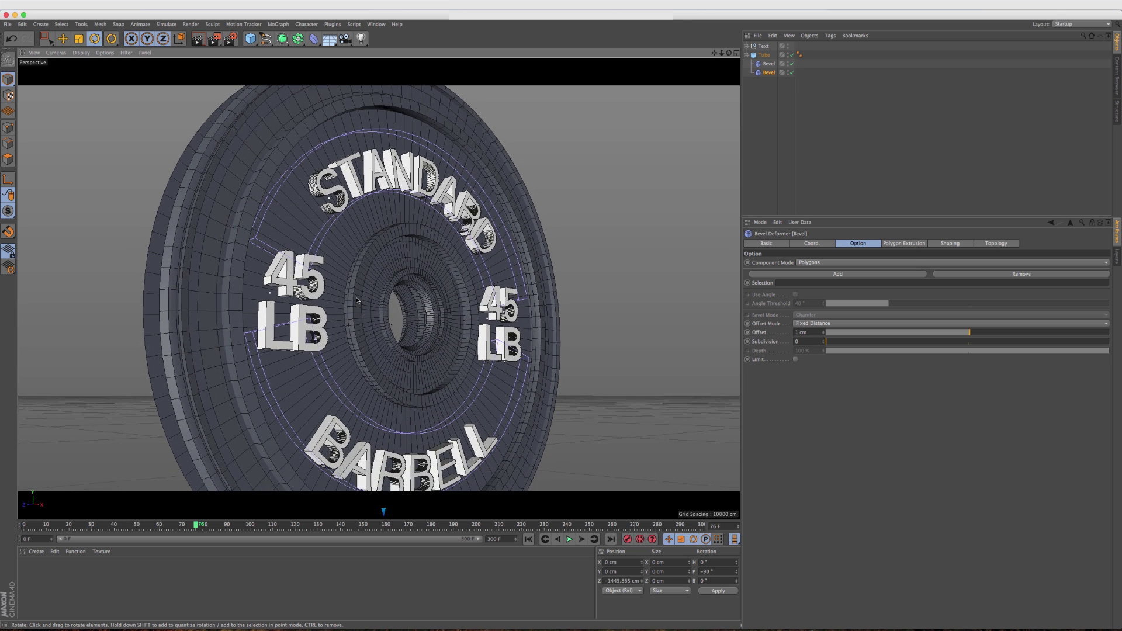
left_click_drag(357, 300, 357, 300, "alt")
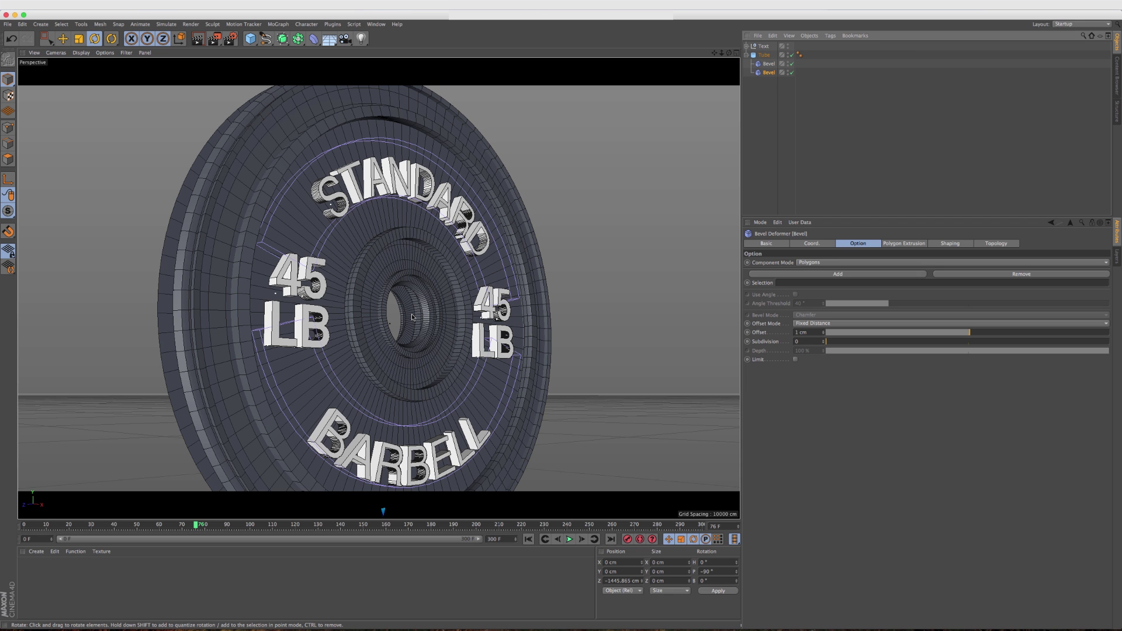
- Set the second Bevel's subdivision to 2 and inspect the plate around the center hole
scroll(413, 317, "up", 3)
left_click_drag(412, 318, 464, 328, "alt")
left_click_drag(873, 340, 855, 342)
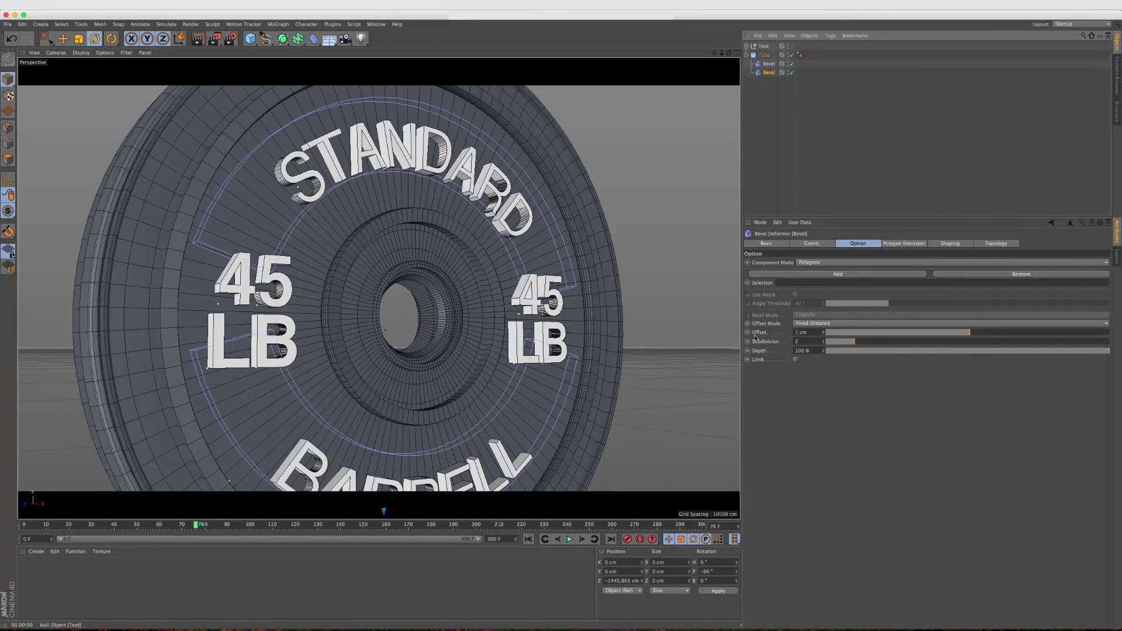
mouse_move(483, 341)
left_mouse_down("alt")
mouse_move(543, 350)
mouse_move(483, 351)
left_mouse_up("alt")
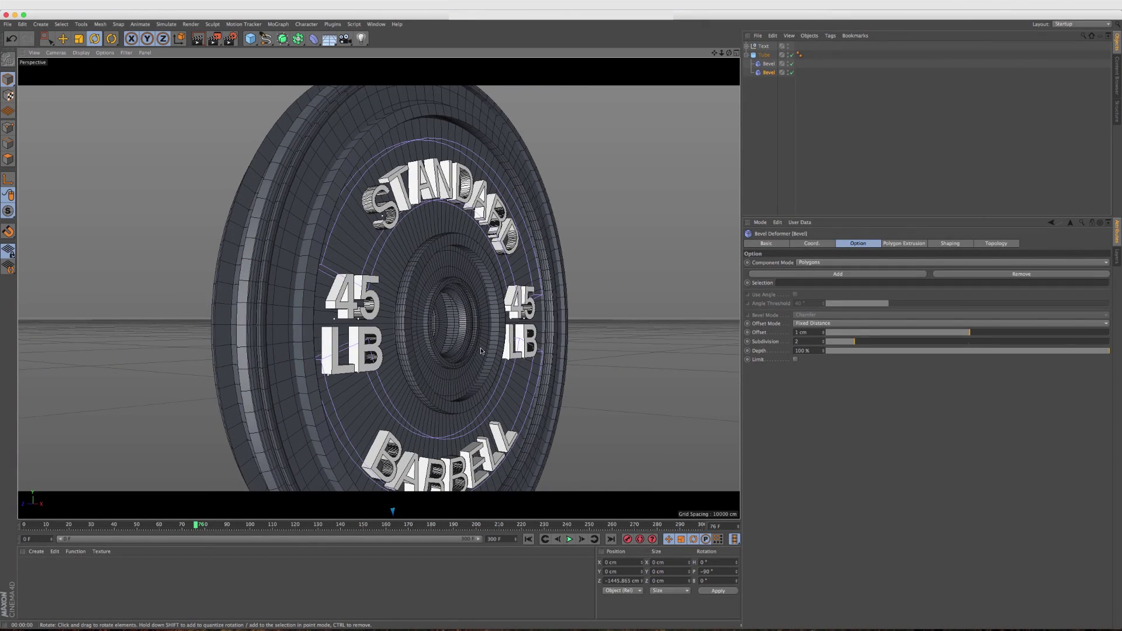
- Hide the Text object and inspect the bare plate from several angles
left_click_drag(456, 347, 754, 111, "alt")
left_click(788, 45)
left_click(788, 45)
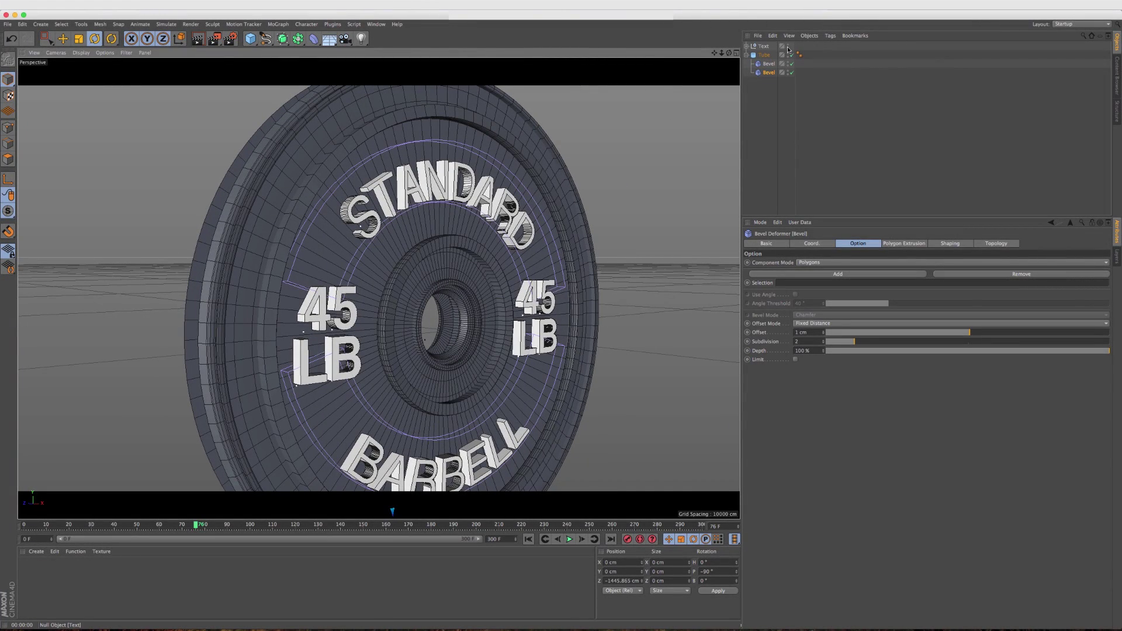
left_click_drag(405, 303, 393, 348, "alt")
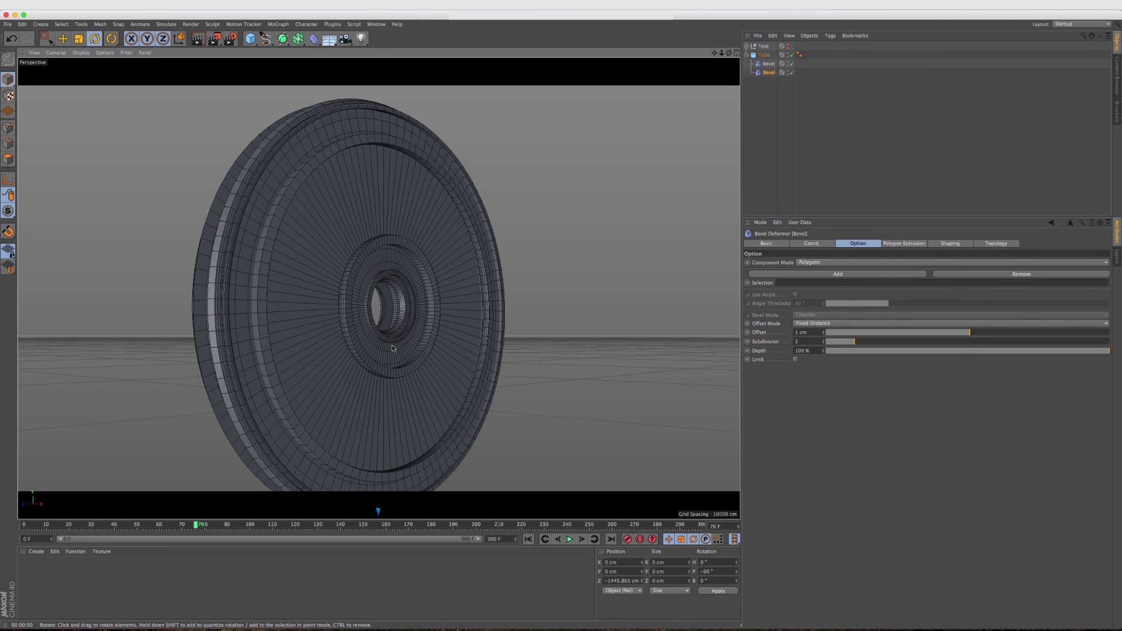
left_click_drag(393, 349, 414, 328, "alt")
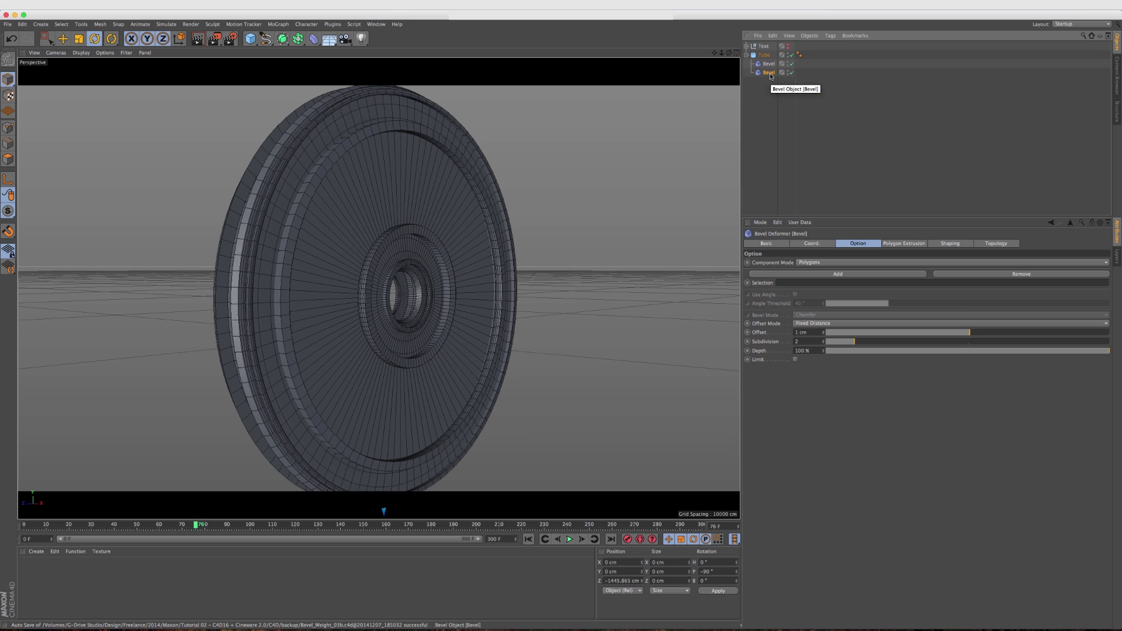
- Duplicate the second Bevel deformer below itself inside the Tube and inspect the plate
left_click_drag(770, 76, 760, 85)
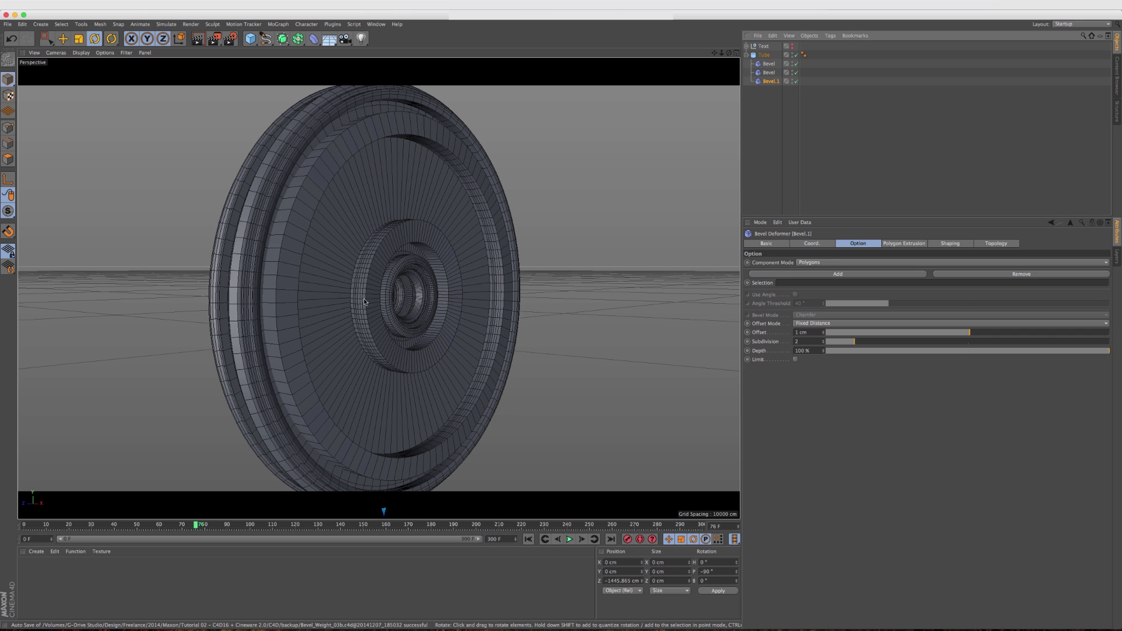
left_click_drag(364, 302, 473, 318, "alt")
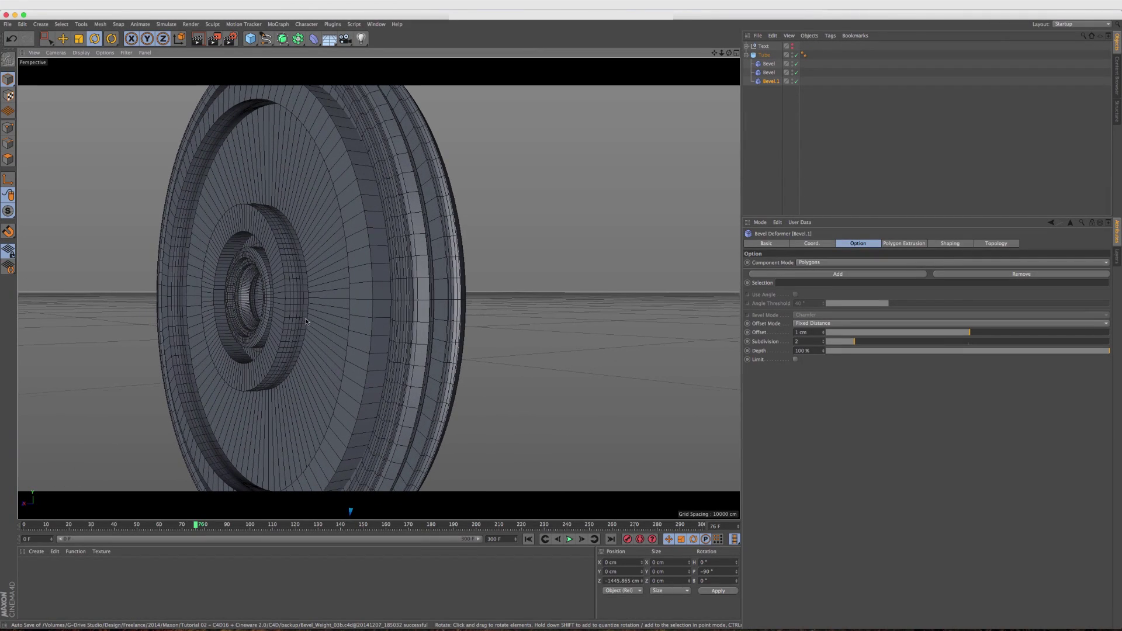
left_click_drag(306, 321, 352, 353, "alt")
- Disable all three Bevel deformers and select the Tube to show its object properties
left_click(351, 352)
key("e")
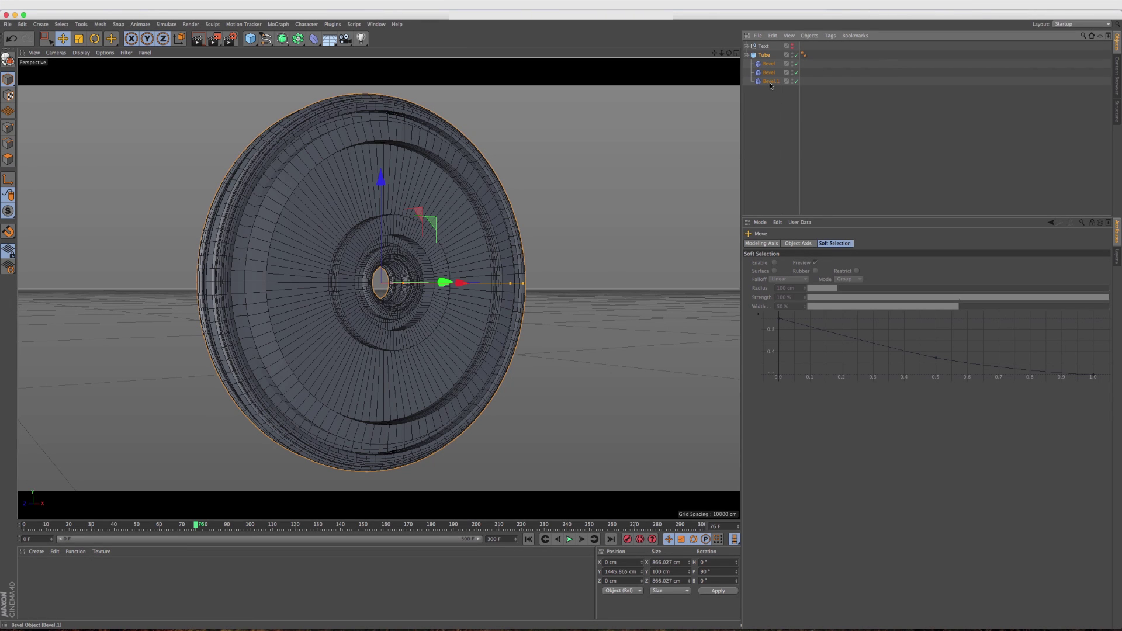
left_click(796, 81)
left_click(796, 72)
left_click(766, 57)
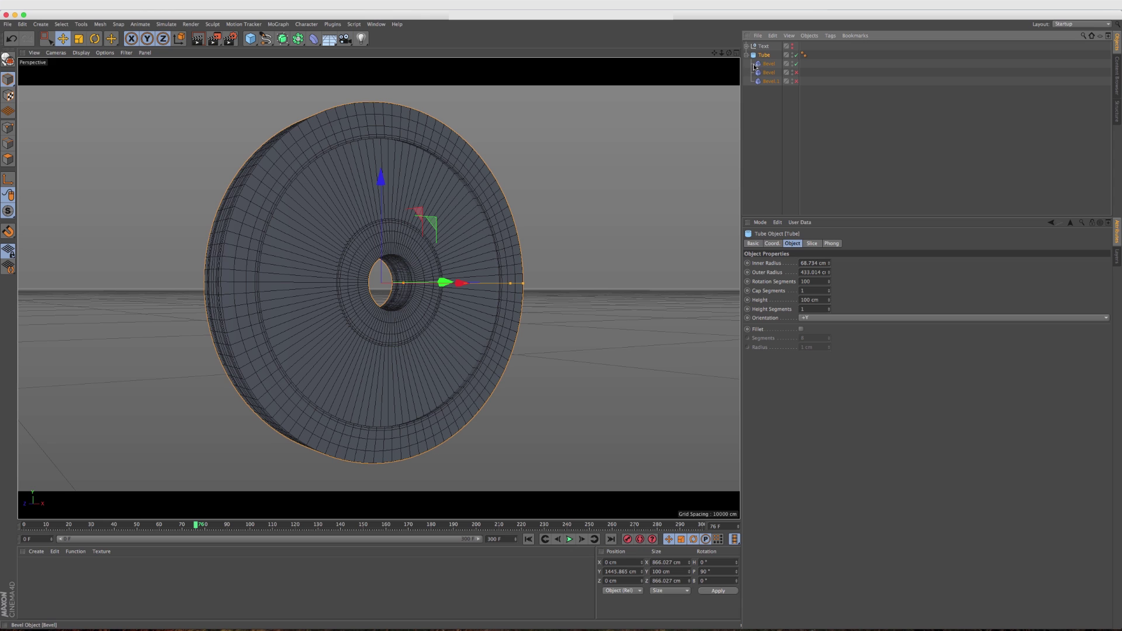
left_click(796, 64)
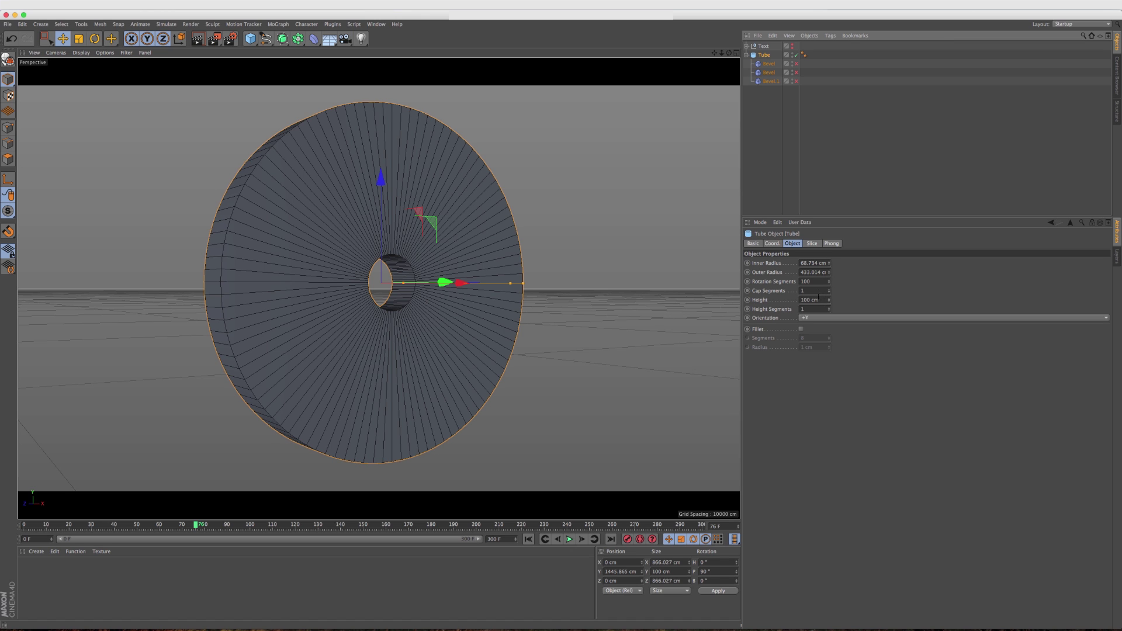
- Set the Tube's cap segments to 4, then make it an editable polygon object in polygon mode
left_click_drag(829, 289, 831, 293)
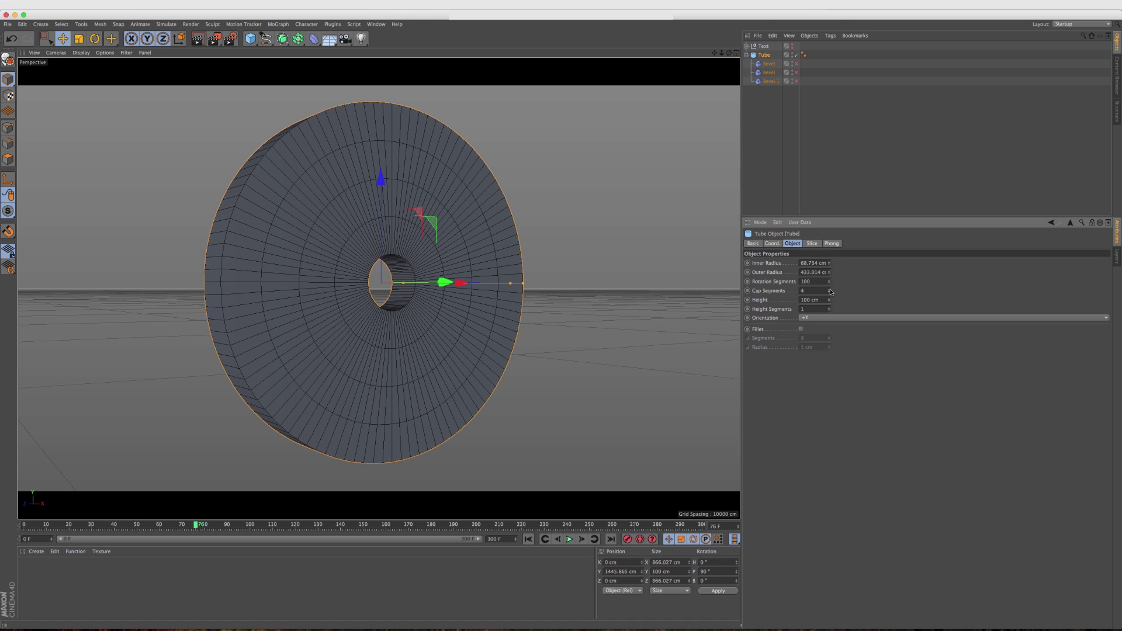
left_click(8, 58)
left_click(8, 161)
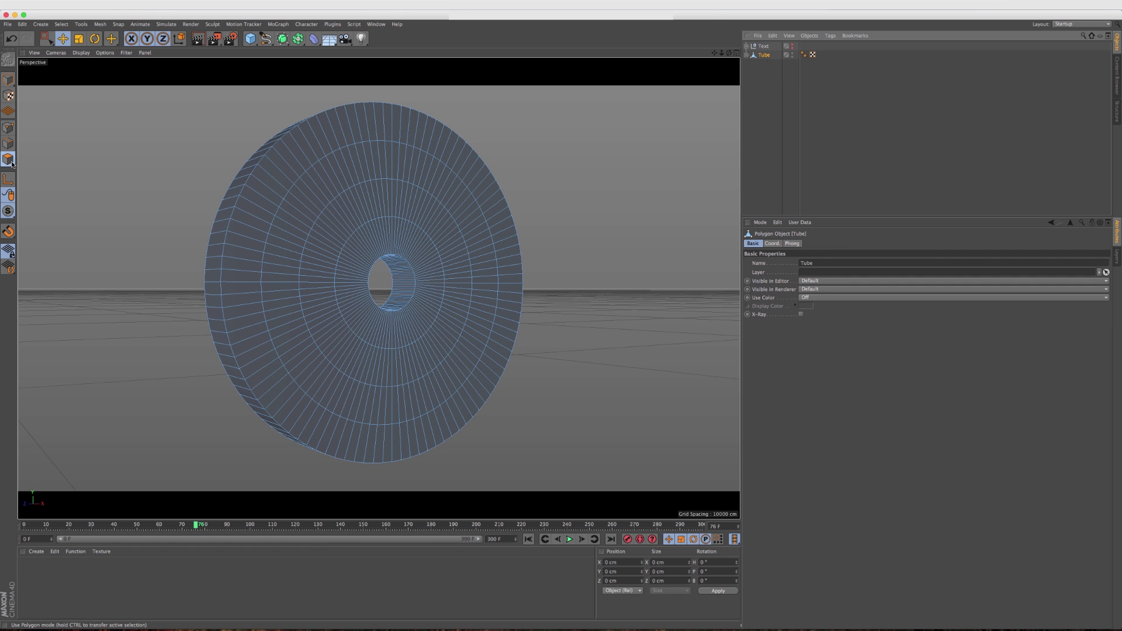
- Ring-select the second band of polygons outward from the hole on the front face and store it as a selection tag
right_click(117, 72)
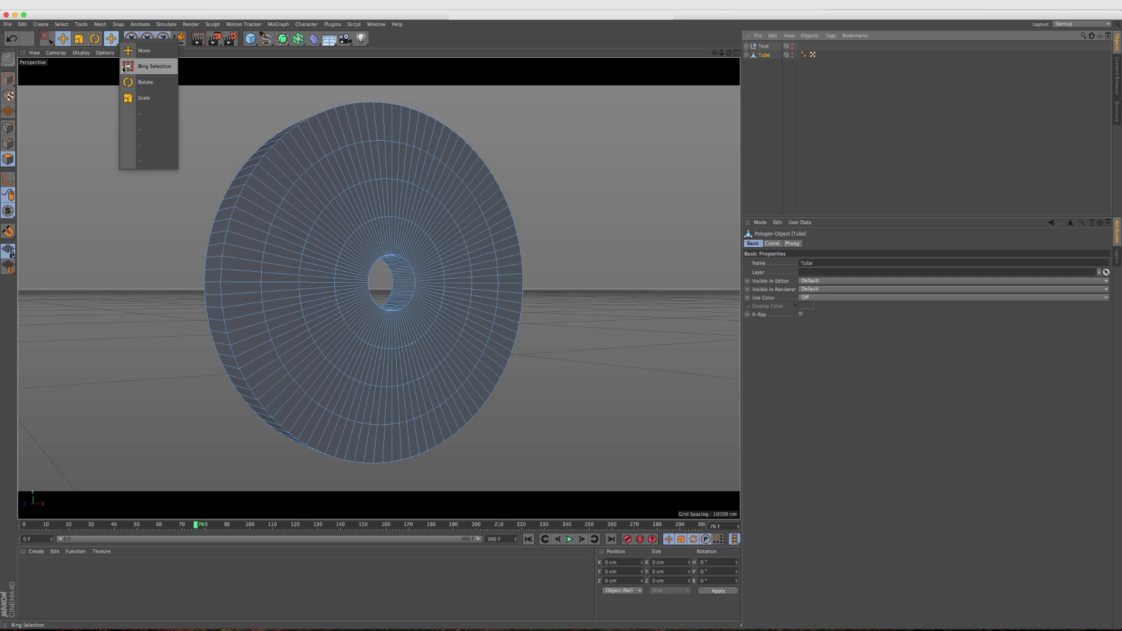
left_click(149, 66)
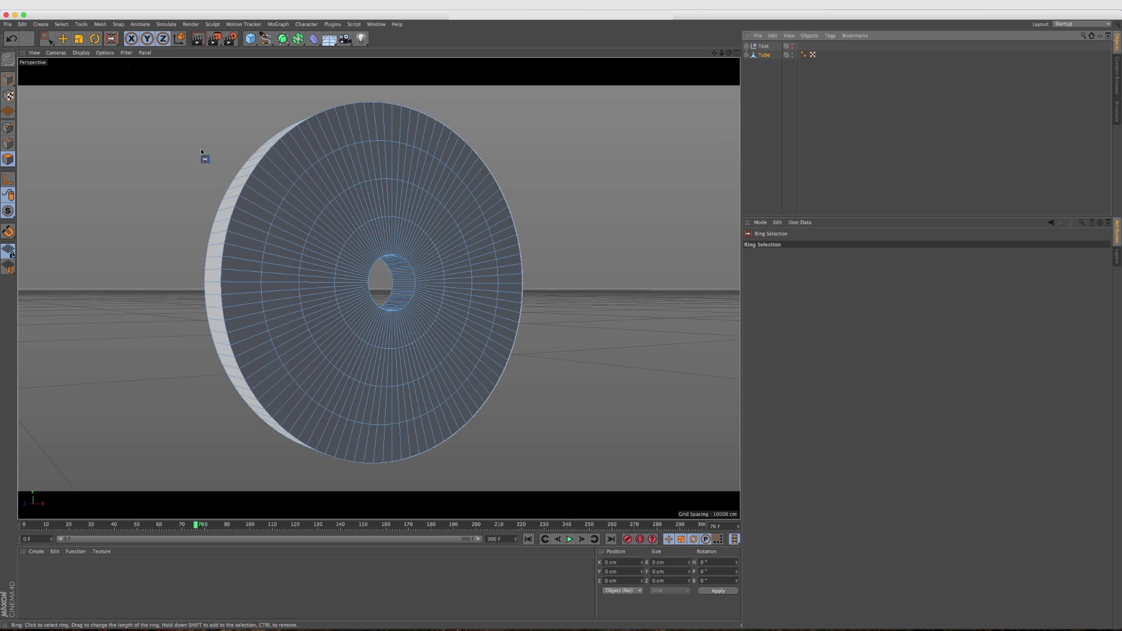
left_click(311, 262)
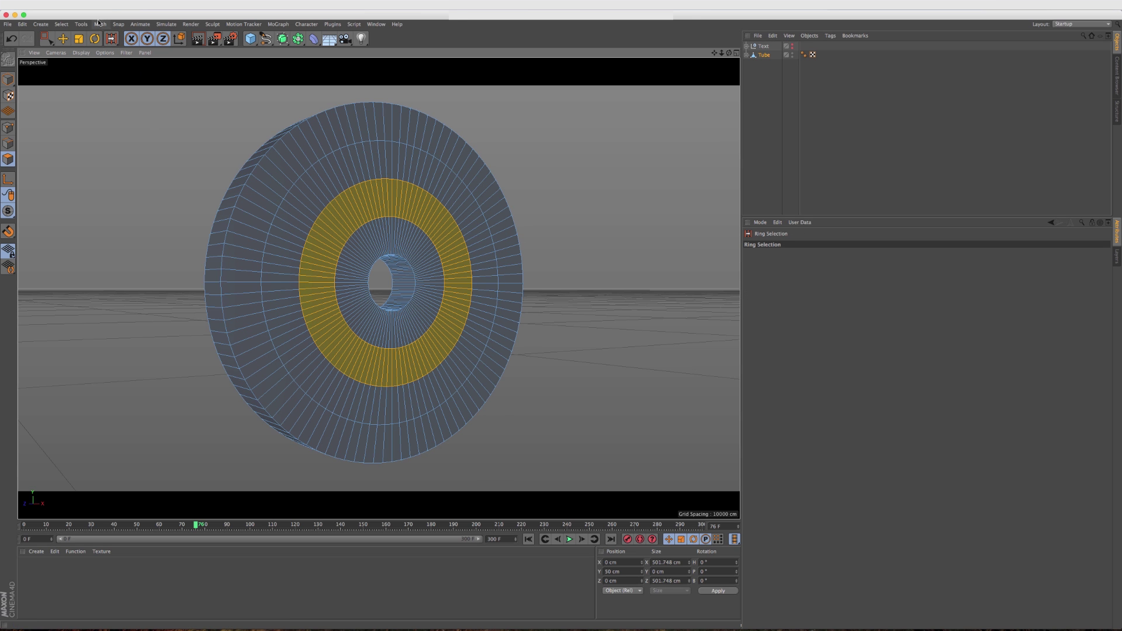
left_click(61, 24)
left_click(86, 256)
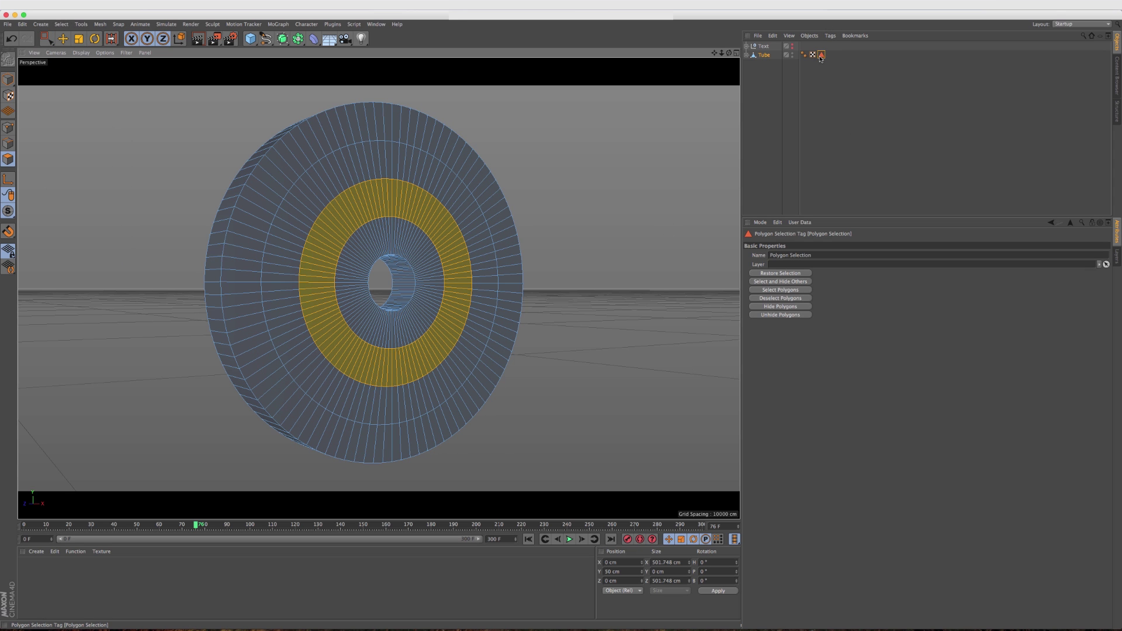
key("u")
key("b")
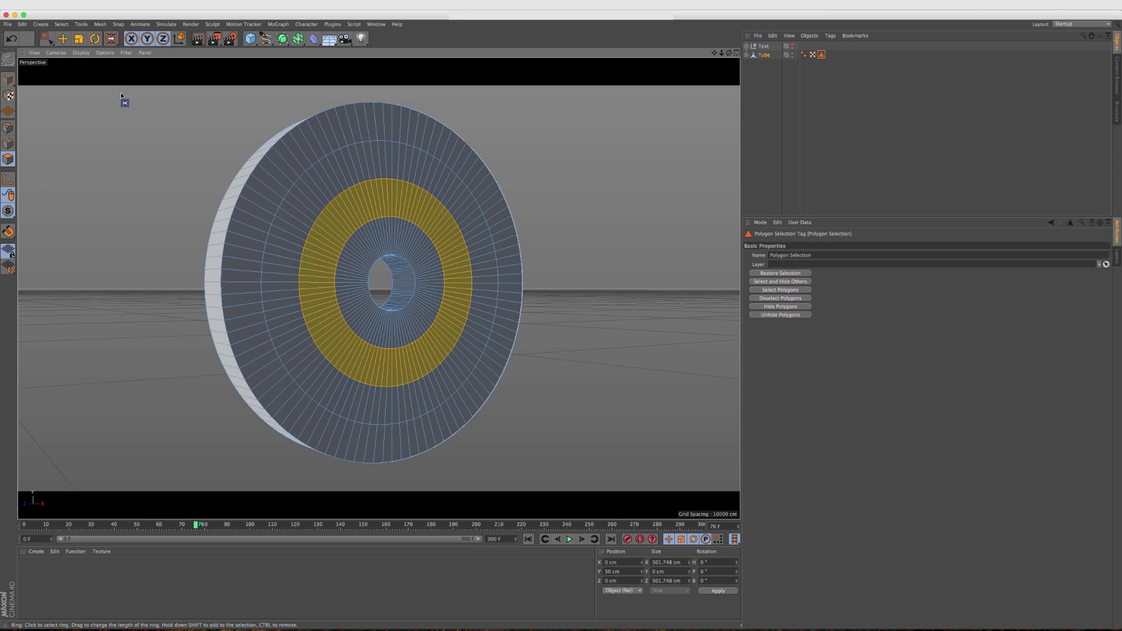
- Return to model mode, re-enable the first Bevel and restrict it to the stored Polygon Selection
left_click(8, 79)
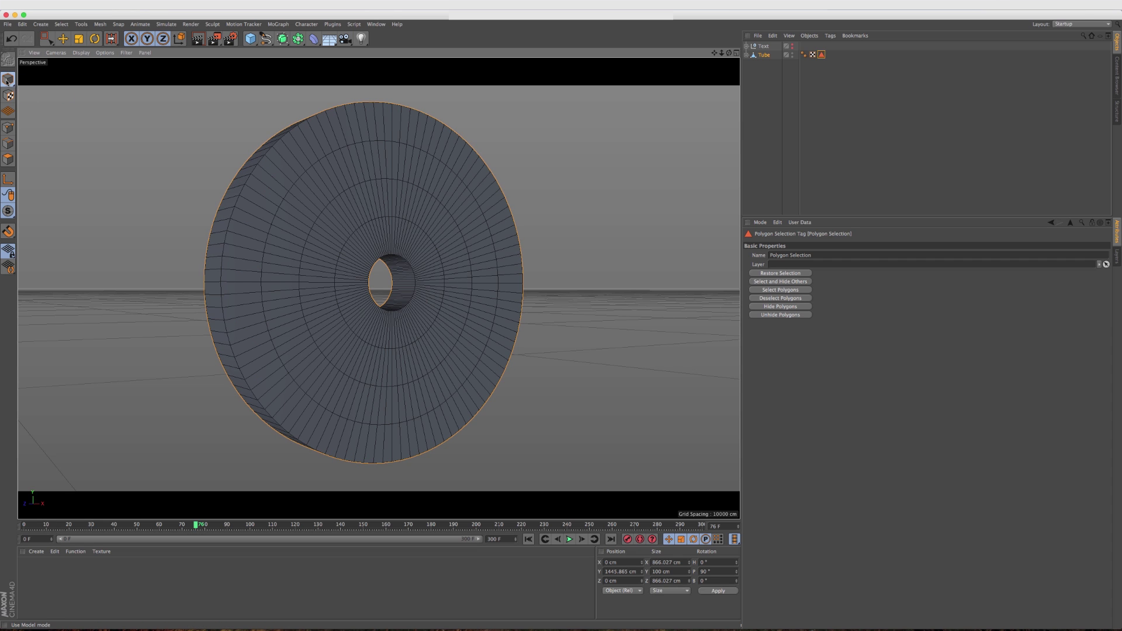
key("e")
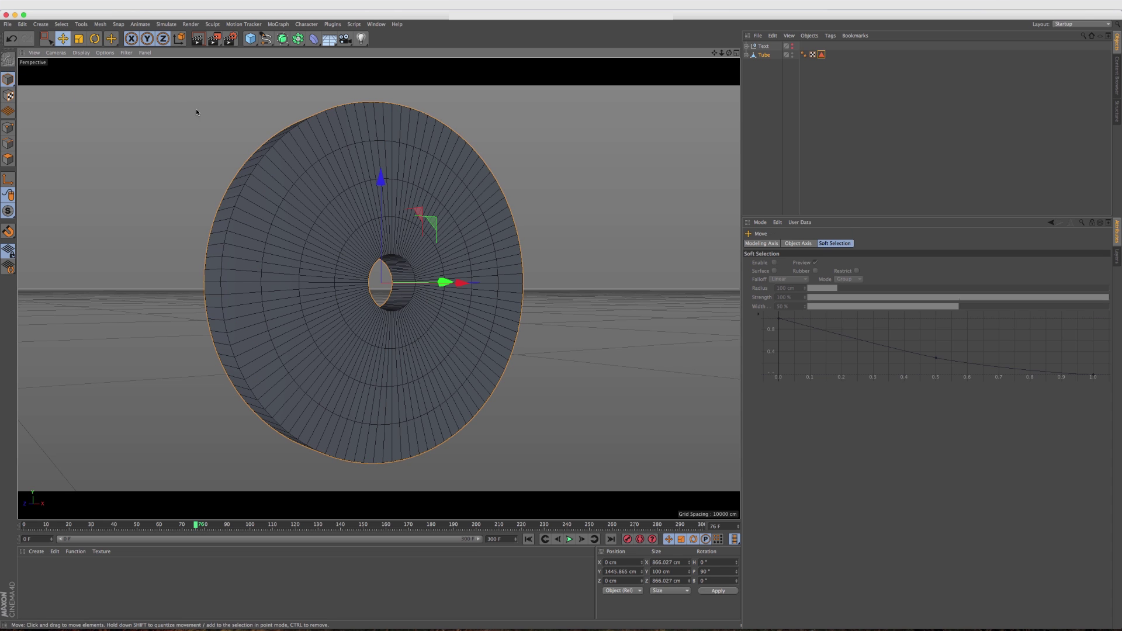
left_click(747, 54)
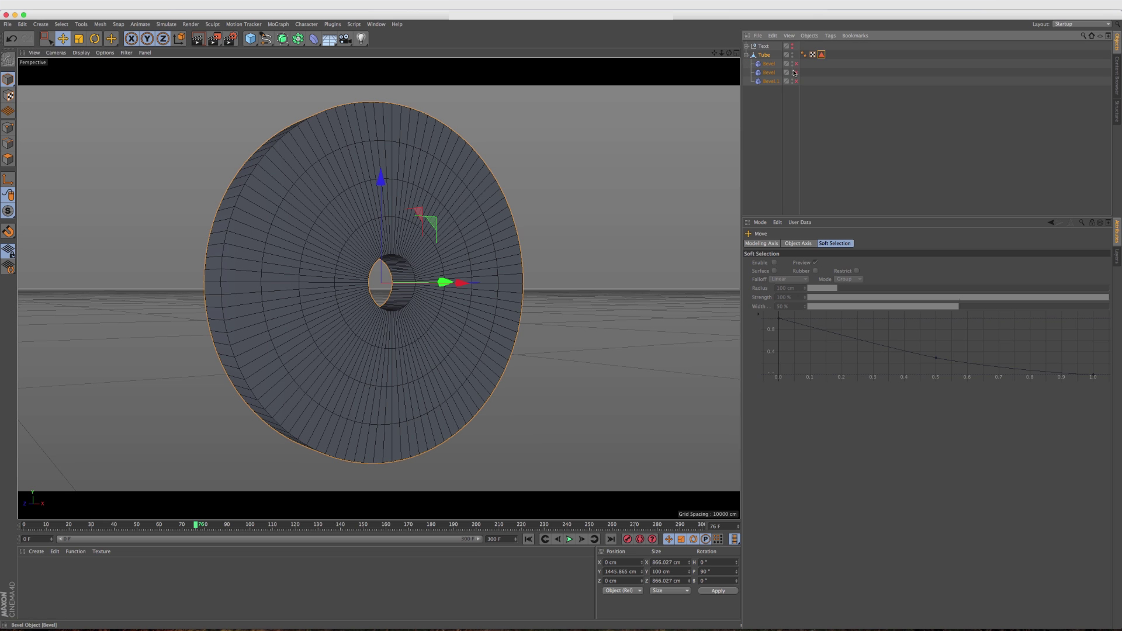
left_click(796, 63)
left_click(769, 63)
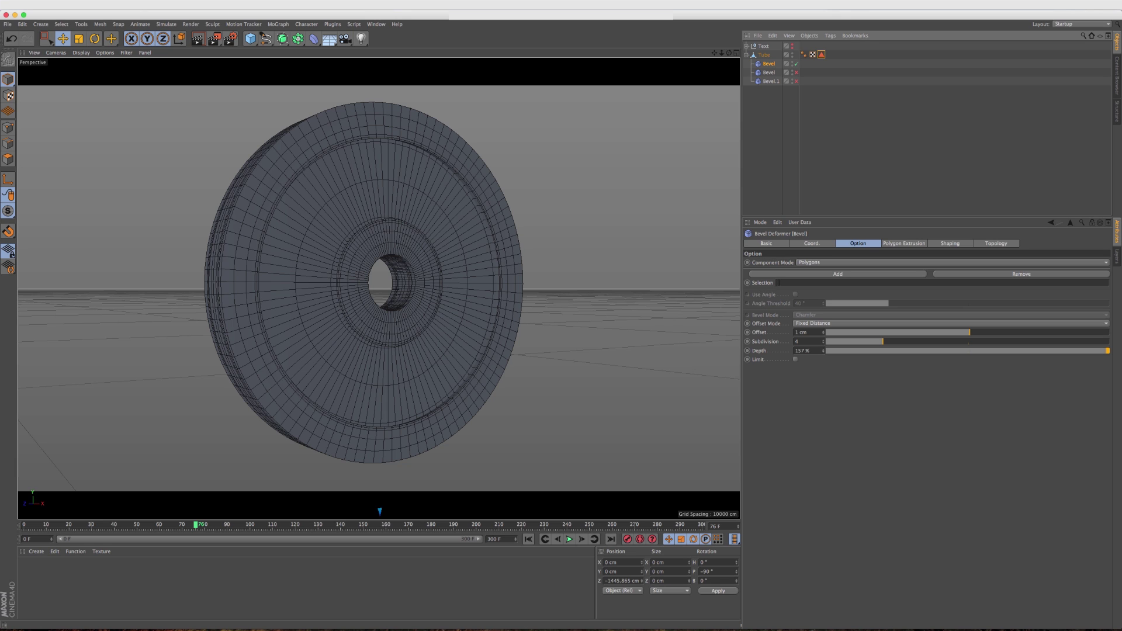
left_click_drag(804, 54, 802, 284)
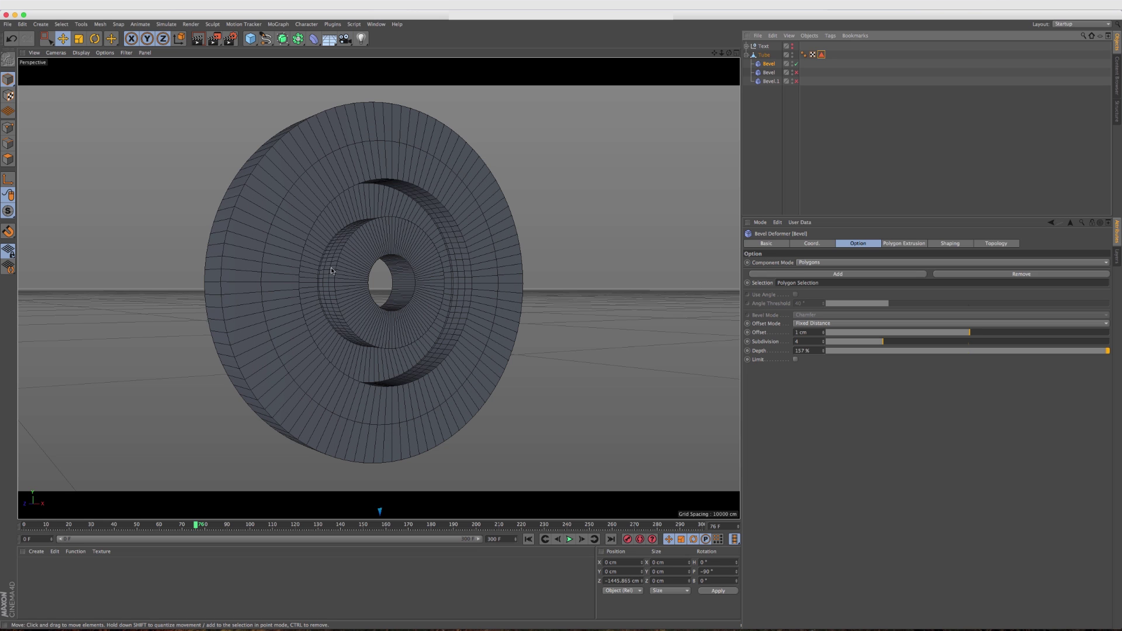
left_click_drag(322, 276, 351, 275, "alt")
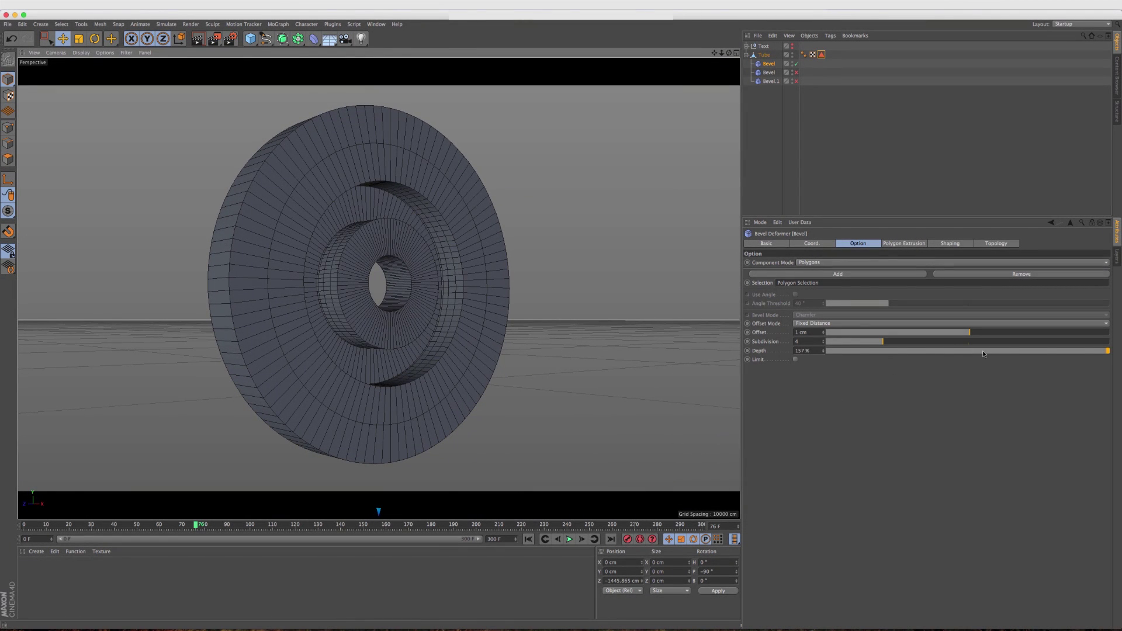
- Set the first Bevel's offset to 36 cm
key("super+z")
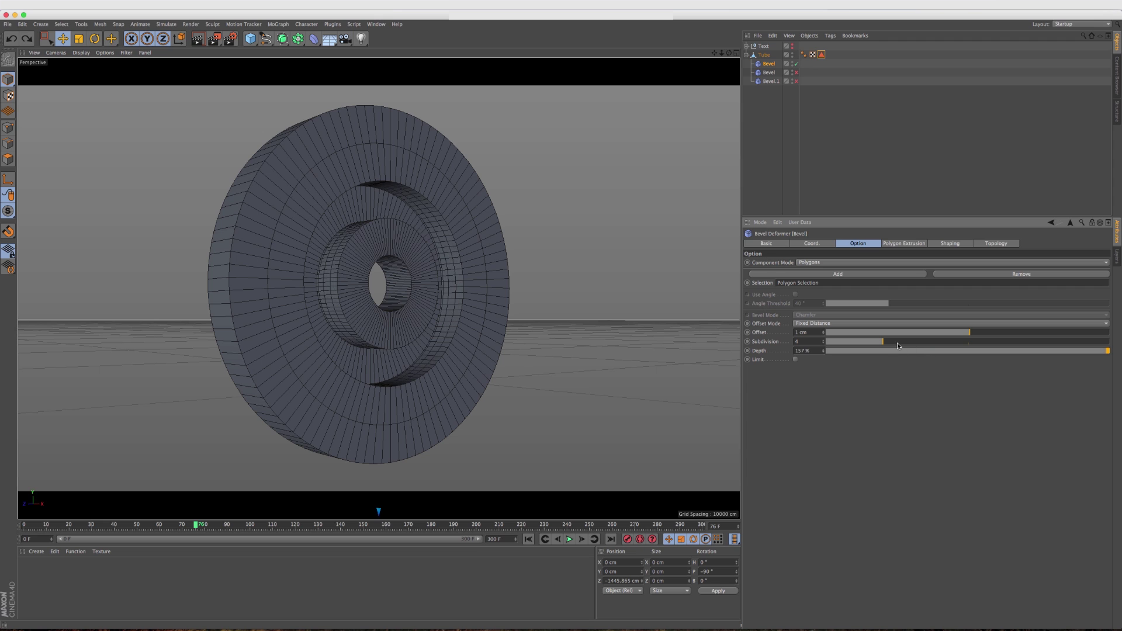
mouse_move(823, 341)
left_mouse_down()
mouse_move(807, 334)
mouse_move(823, 334)
left_mouse_up()
key("super+z")
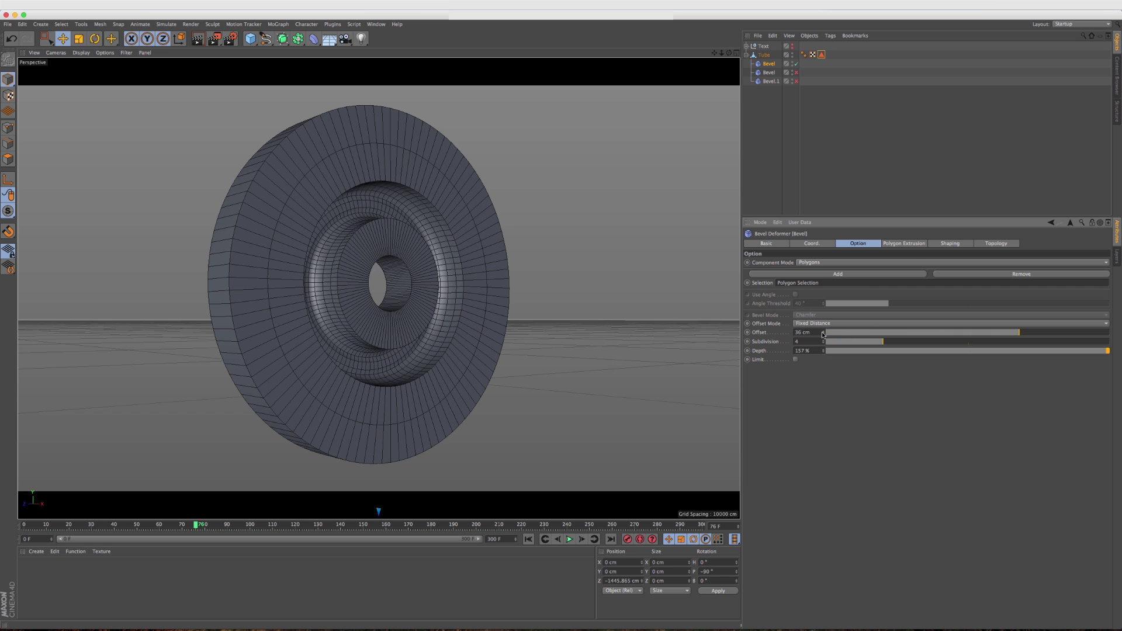
- Re-enable the second and third Bevel deformers and inspect the recessed ring from several angles
left_click(796, 72)
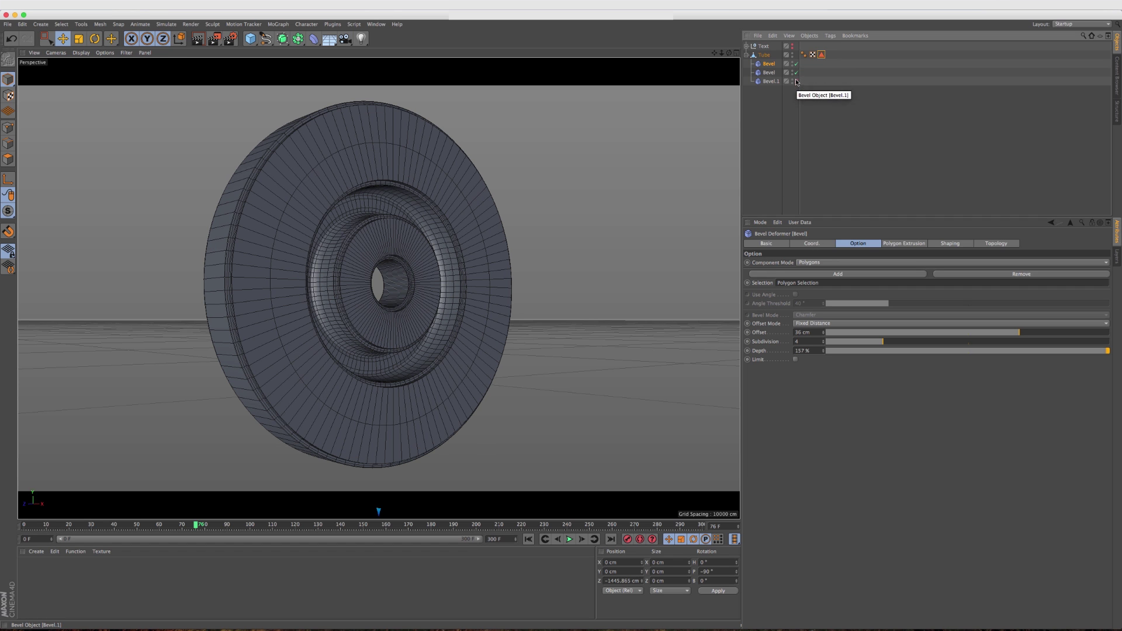
left_click(796, 81)
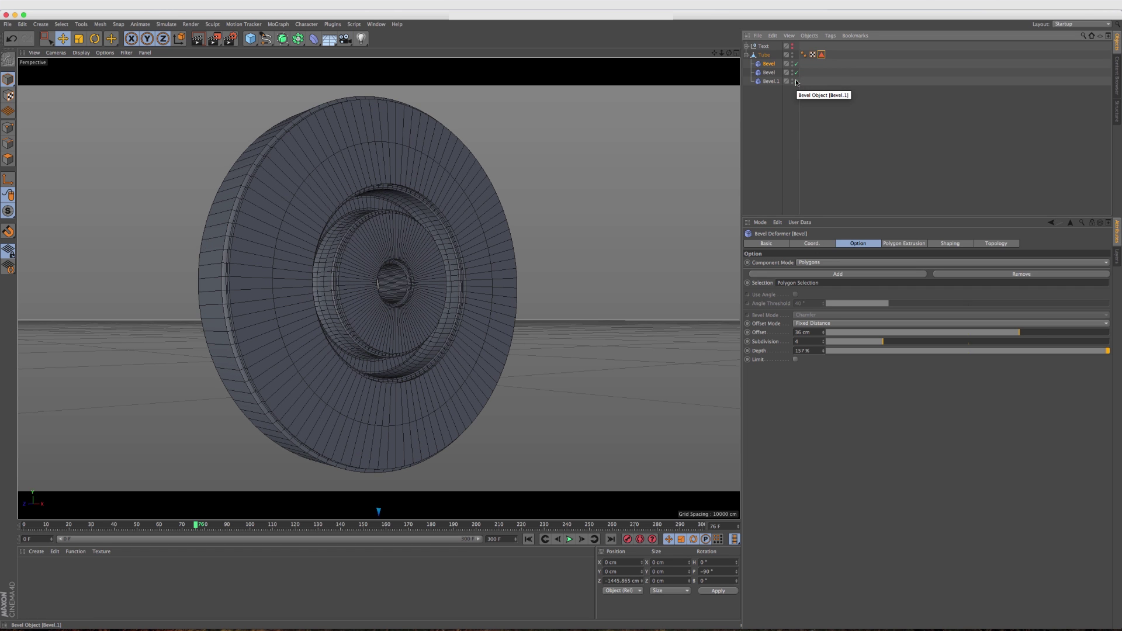
left_click_drag(294, 250, 450, 285, "alt")
key("r")
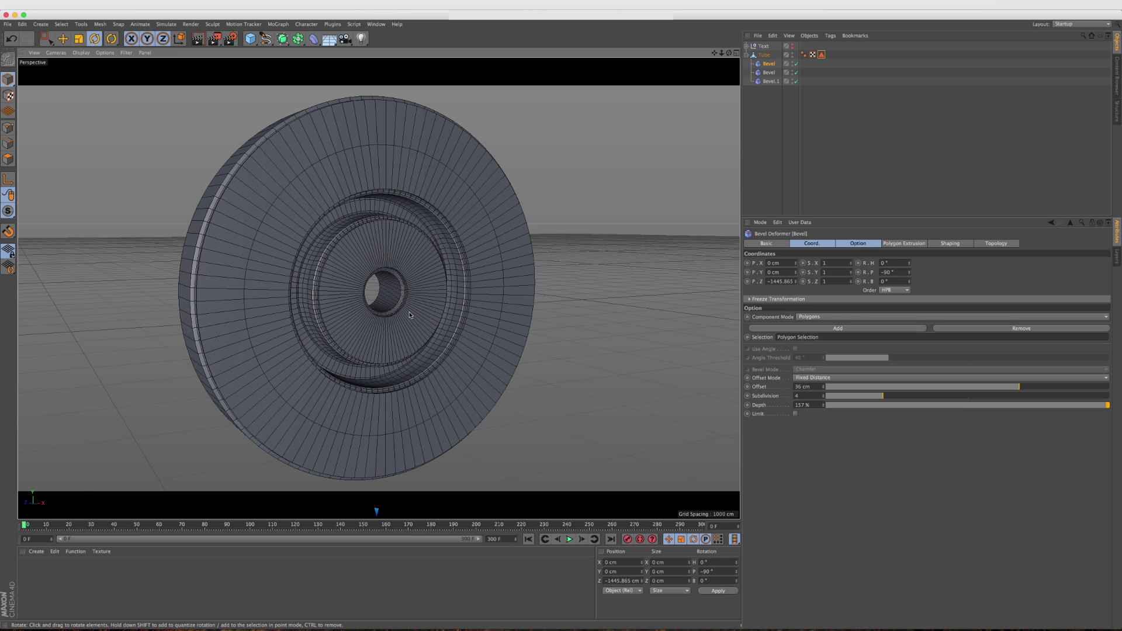
left_click_drag(409, 315, 410, 314, "alt")
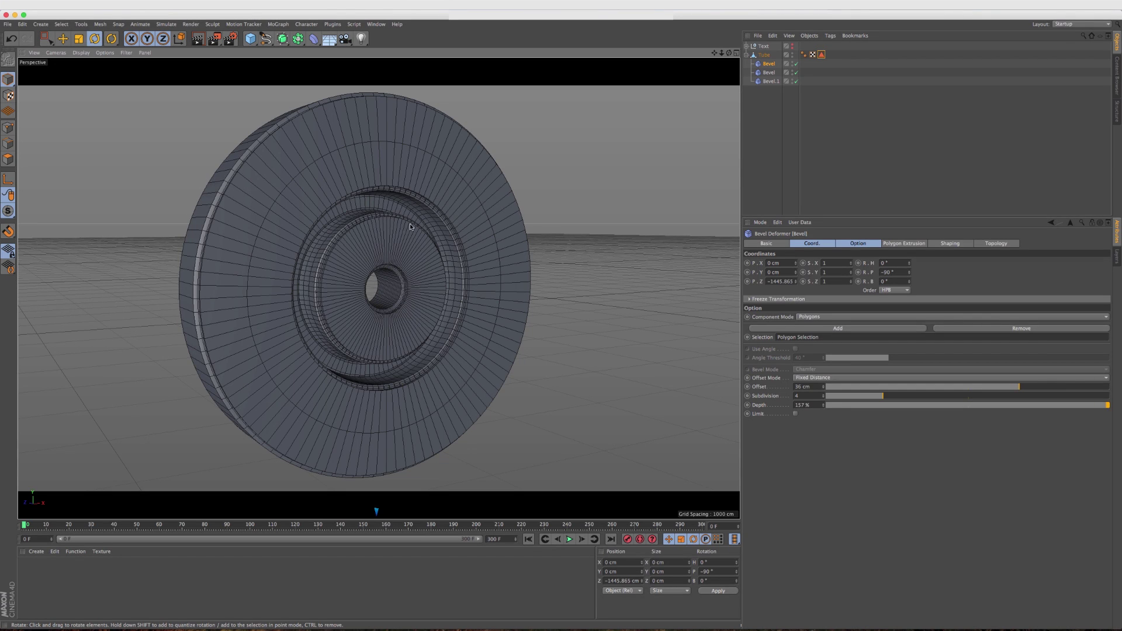
left_click_drag(410, 227, 378, 250, "alt")
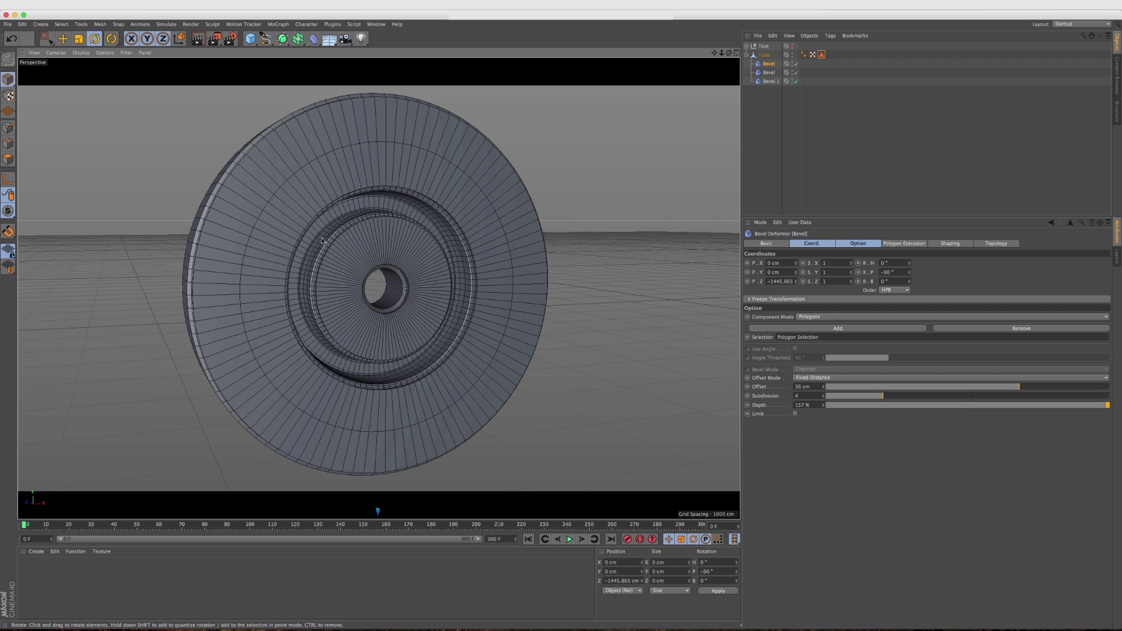
left_click_drag(343, 253, 386, 243, "alt")
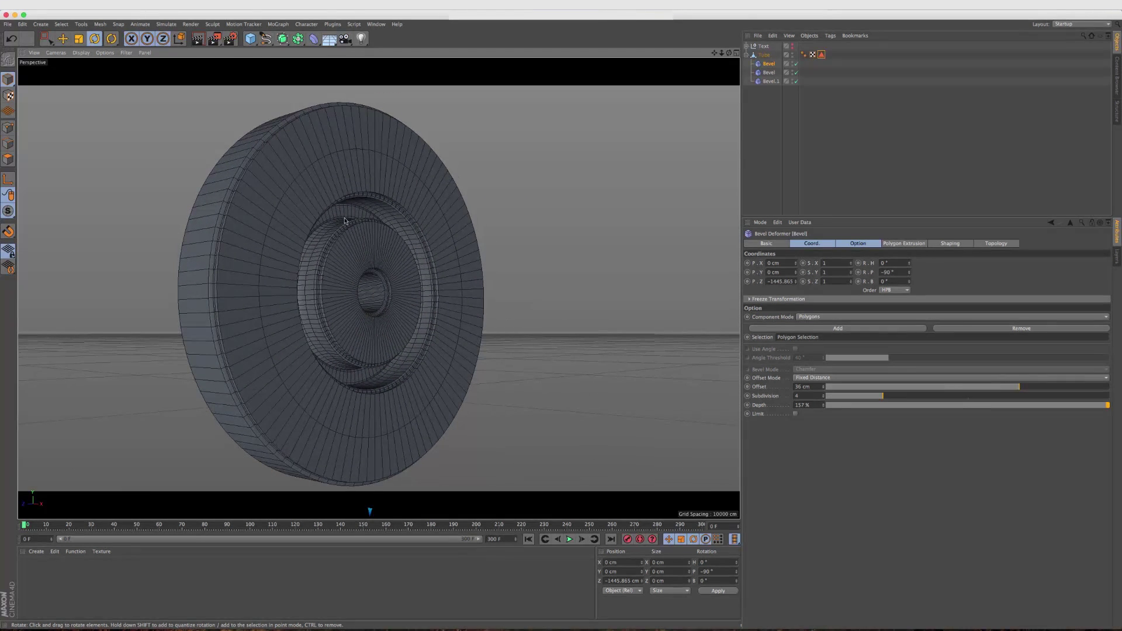
- Disable all three Bevel deformers on the Tube
left_click_drag(315, 242, 332, 243, "alt")
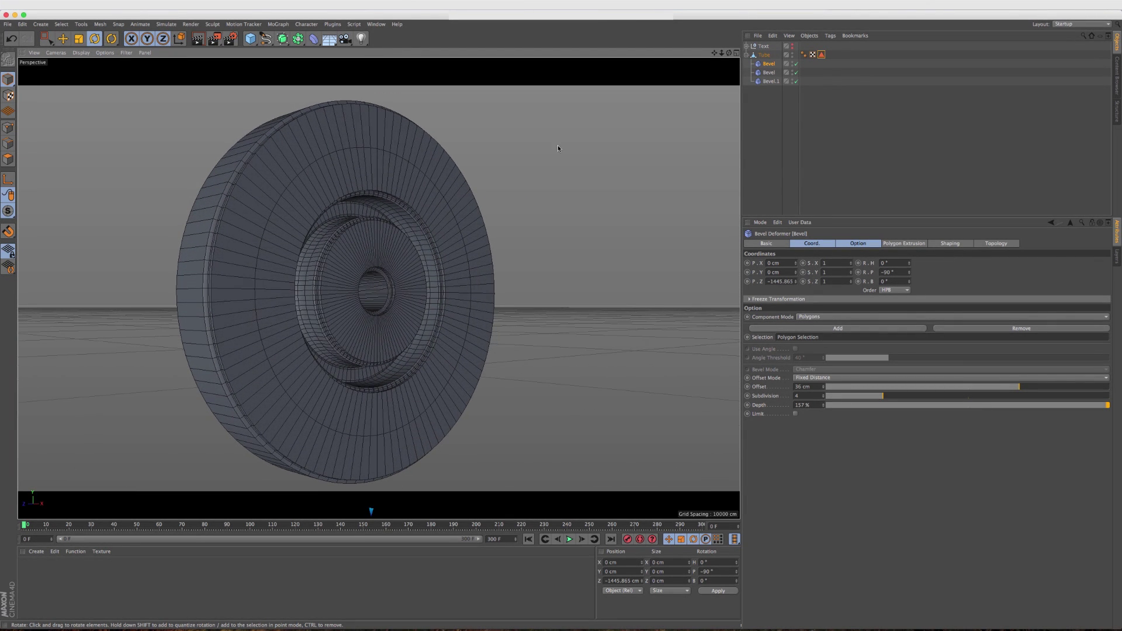
left_click(796, 64)
left_click(796, 72)
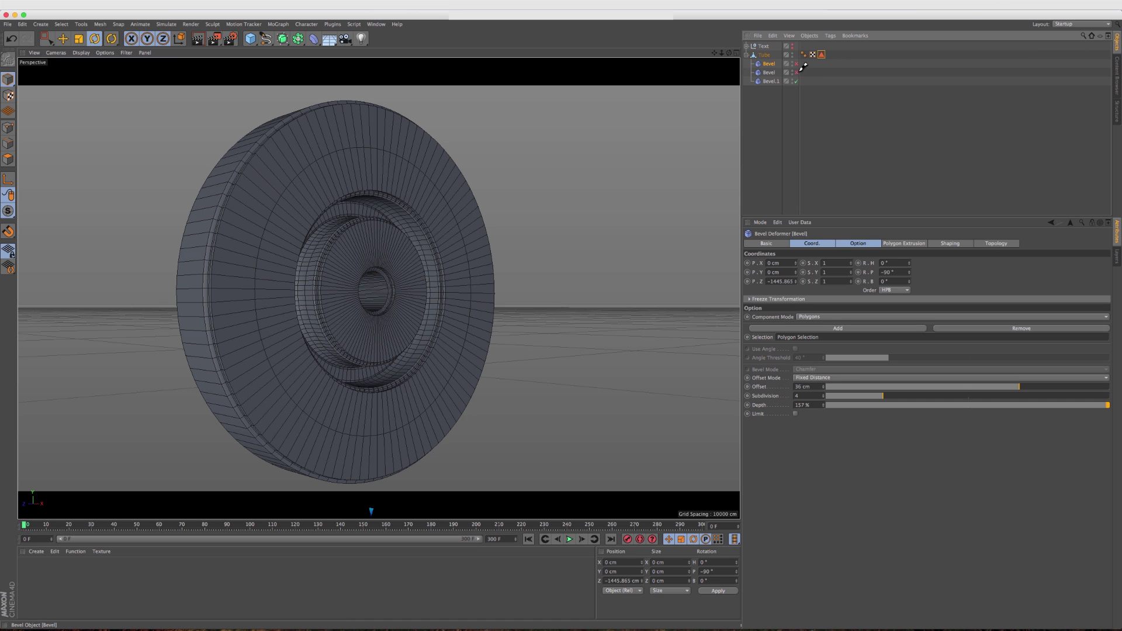
left_click(796, 82)
- Lay the Tube flat by resetting its pitch rotation to 0° and re-enable only the first Bevel deformer
left_click(764, 55)
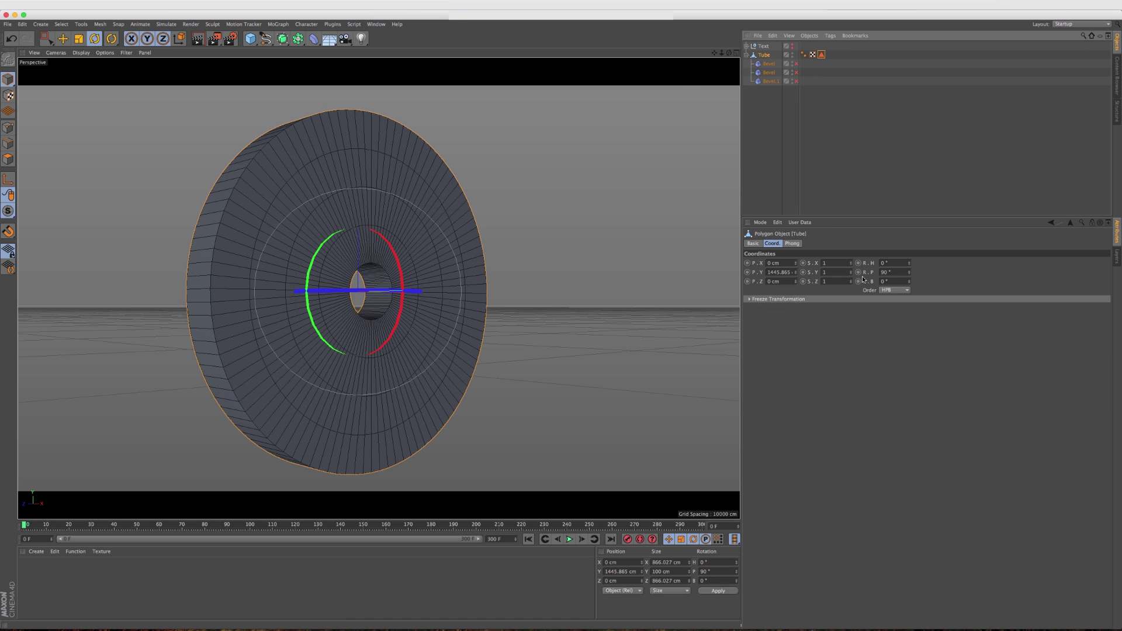
right_click(910, 274)
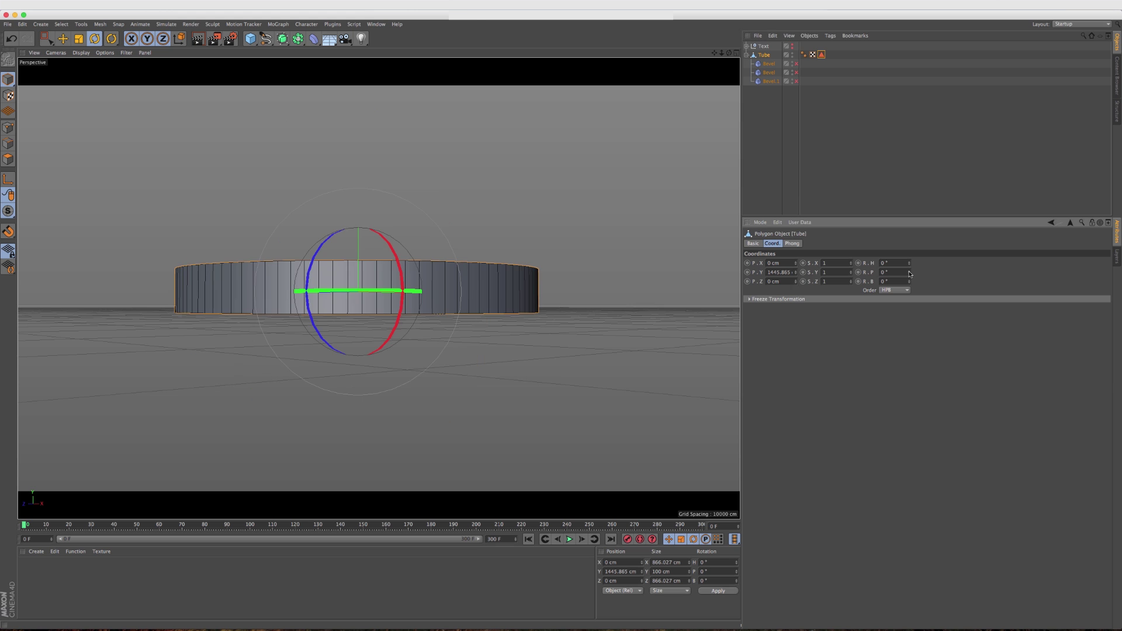
left_click_drag(352, 298, 380, 323, "alt")
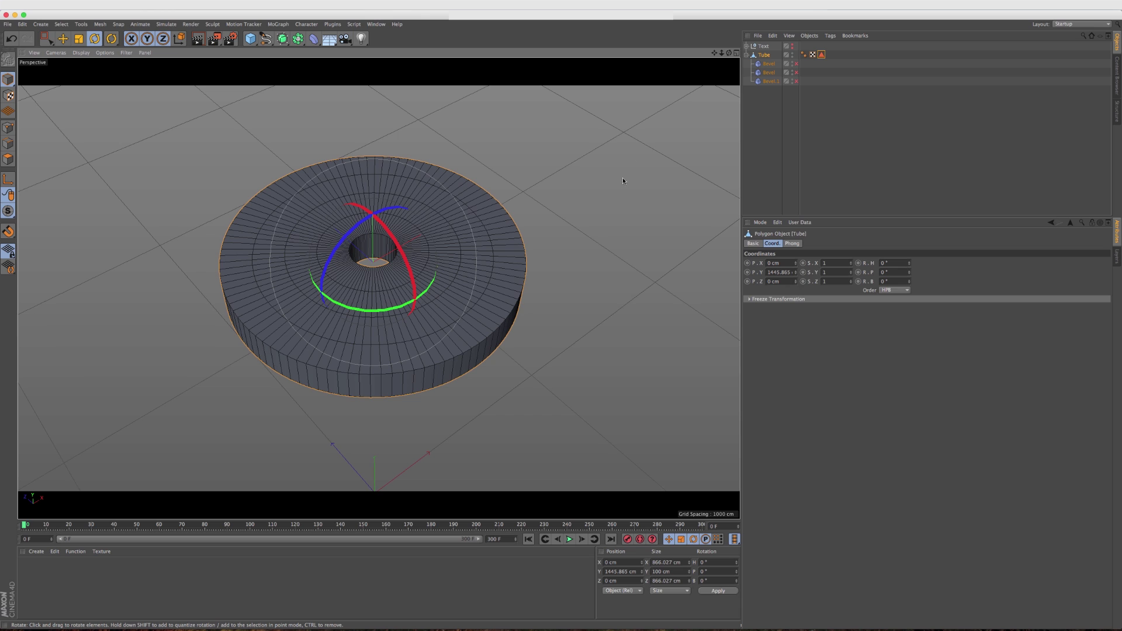
left_click(796, 63)
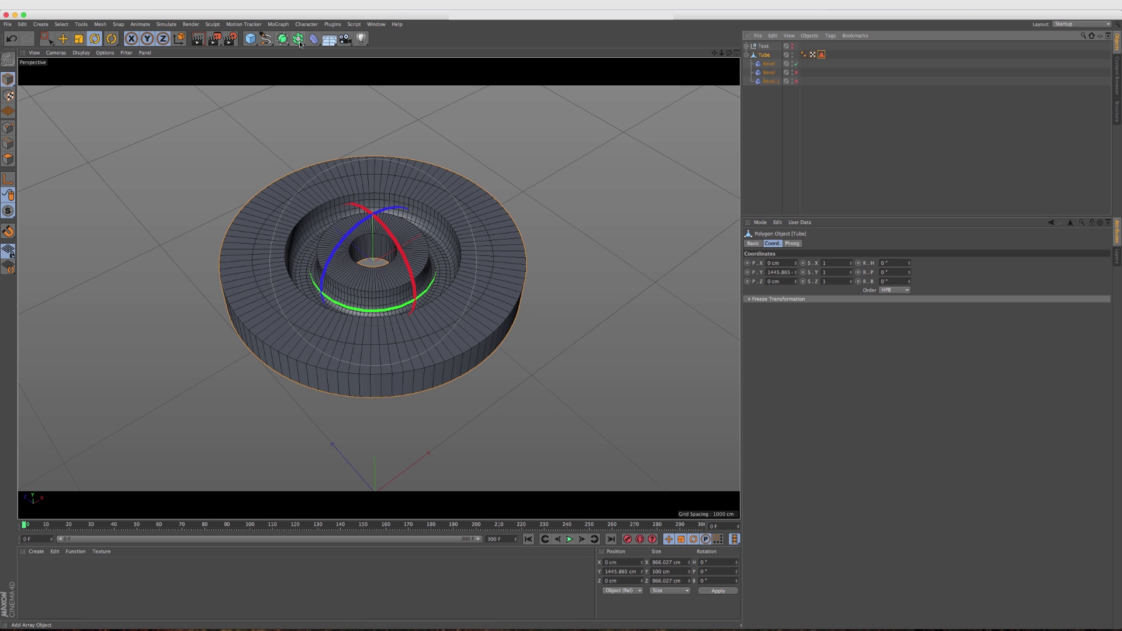
- Add a Sphere, shrink it to a radius of about 41 cm and raise it above the plate to a Y position of about 1849 cm
left_click(250, 39)
left_click_drag(403, 53, 432, 66)
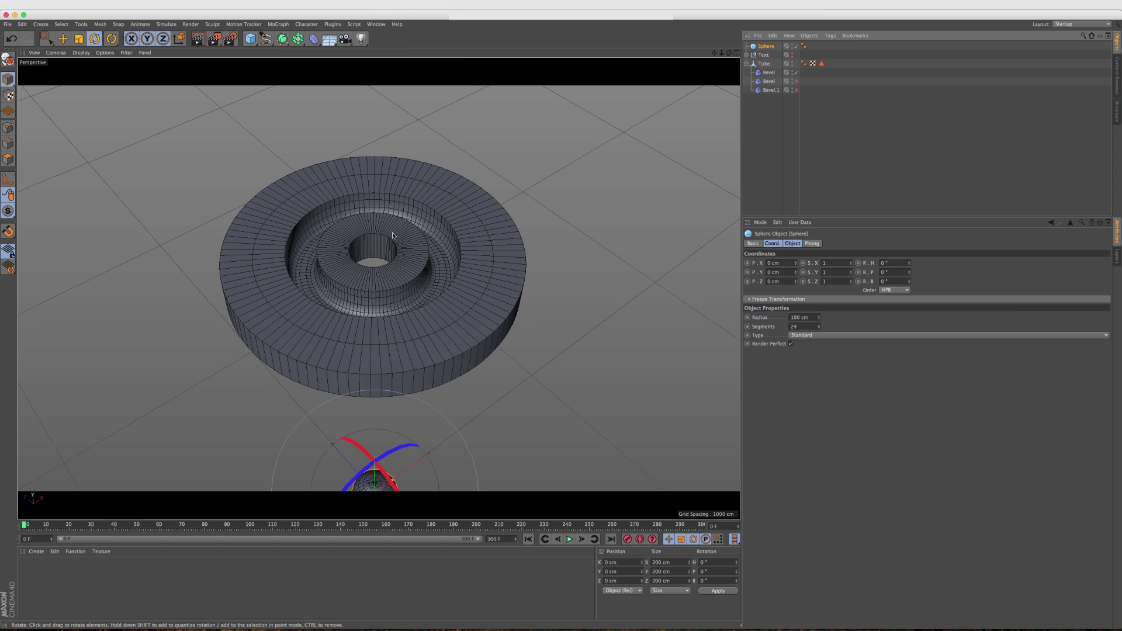
key("e")
left_click_drag(375, 447, 385, 143)
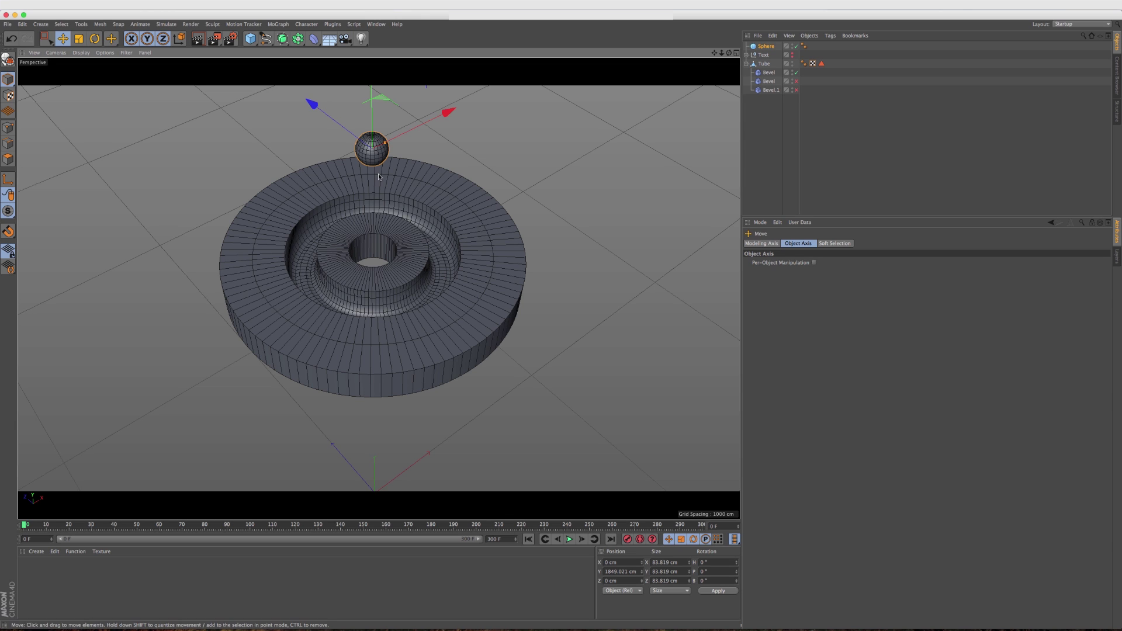
left_click_drag(379, 176, 363, 203, "alt")
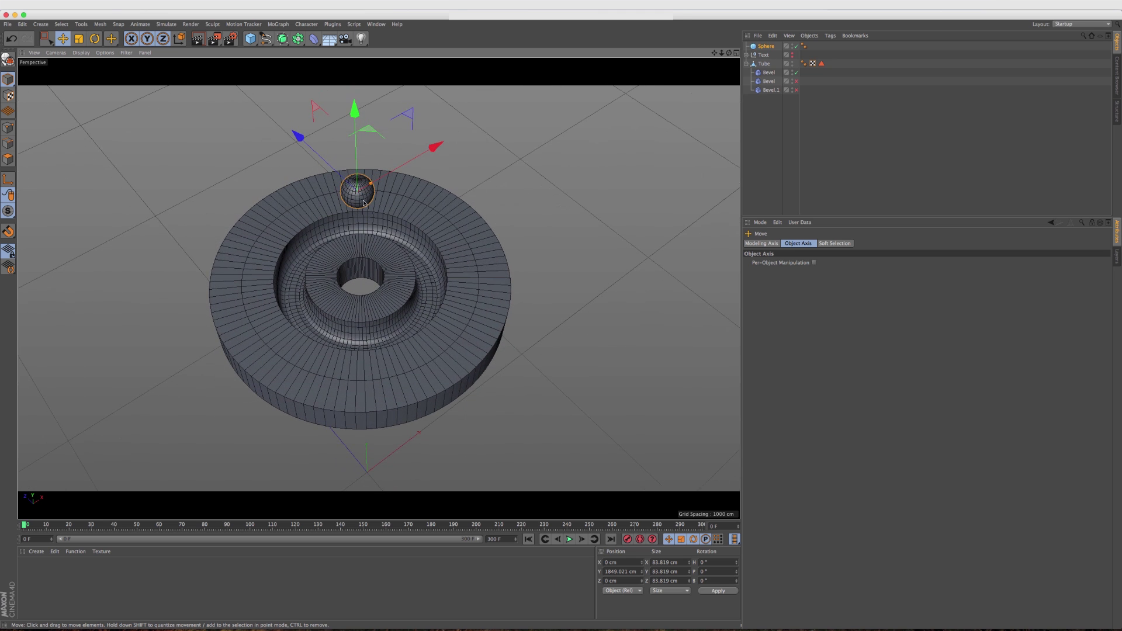
- Place the Sphere inside a MoGraph Cloner and set the Cloner's mode to Grid Array
left_click(278, 26)
left_click(296, 95)
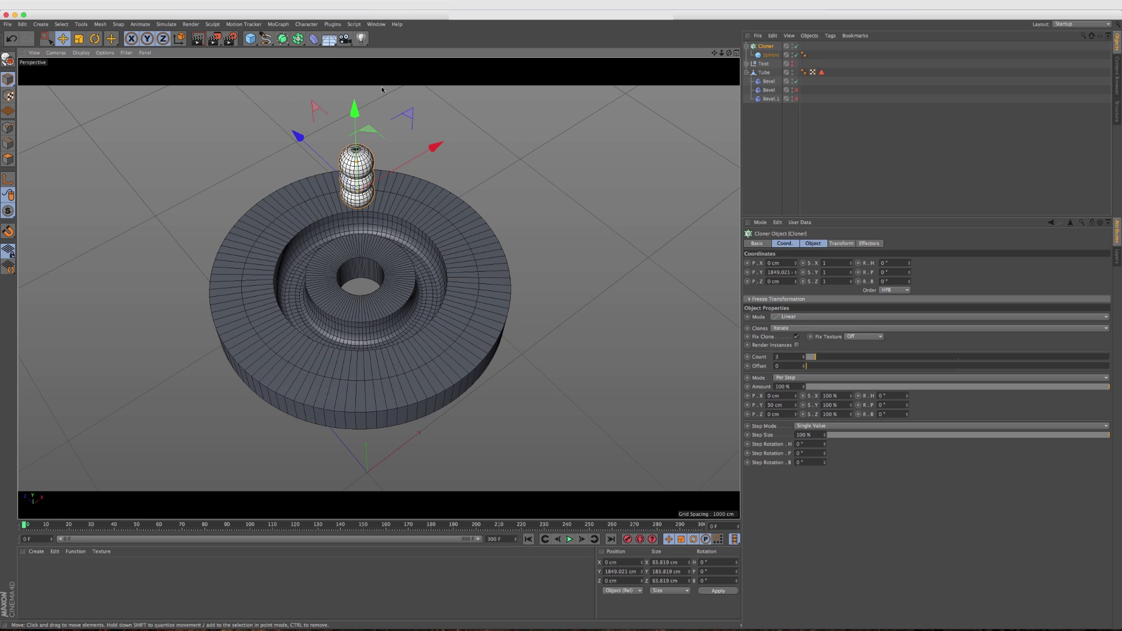
left_click(747, 46)
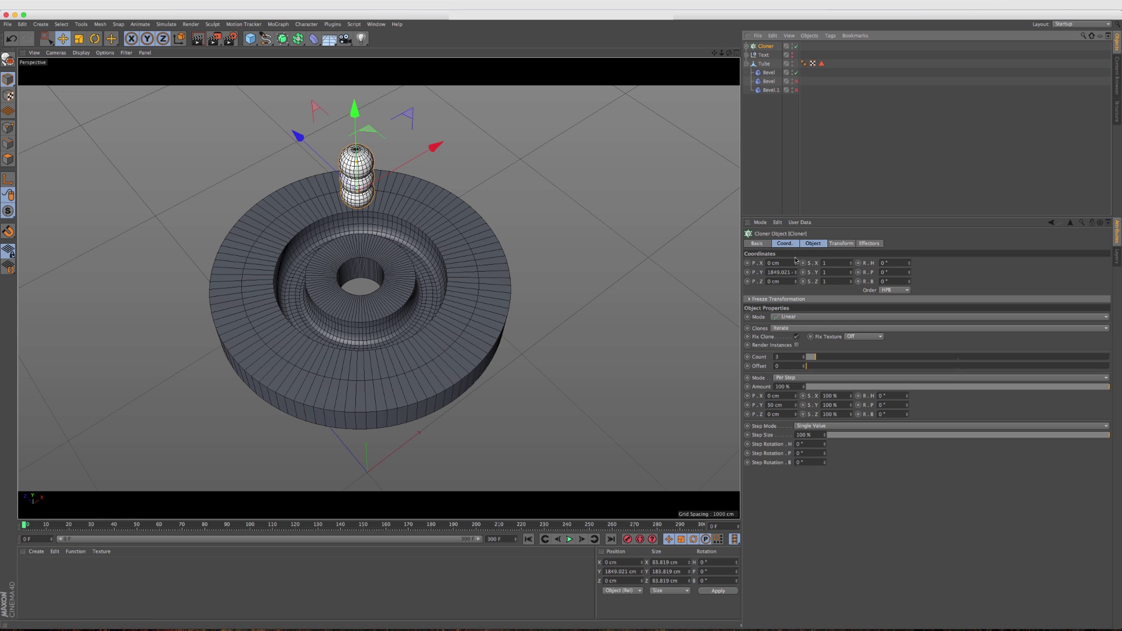
left_click(785, 243)
left_click(813, 243)
left_click(798, 262)
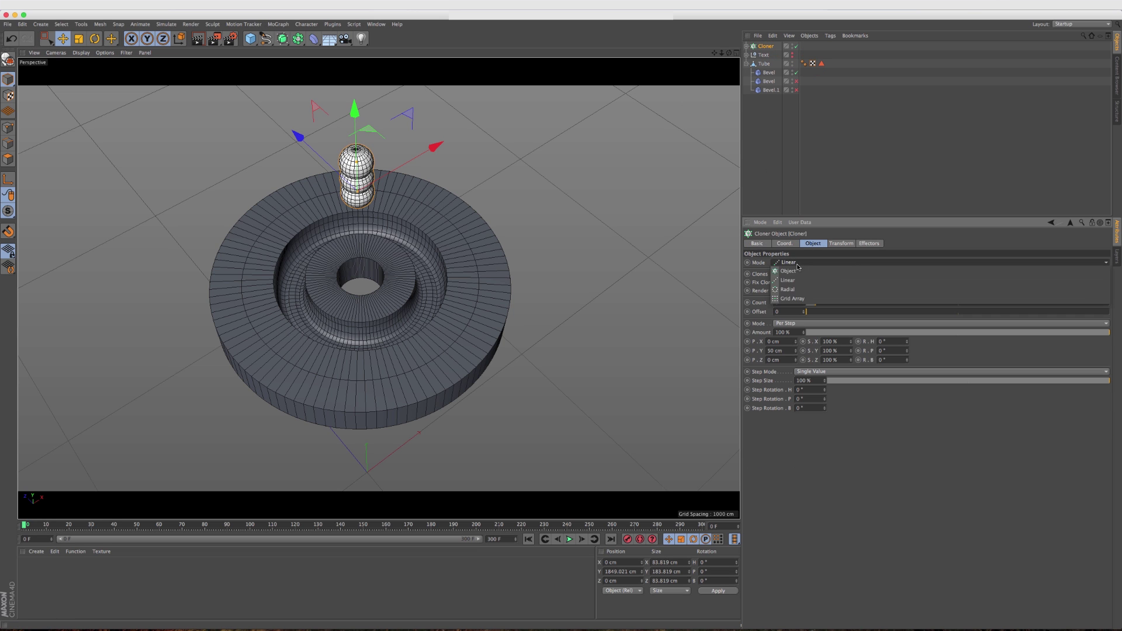
left_click(793, 298)
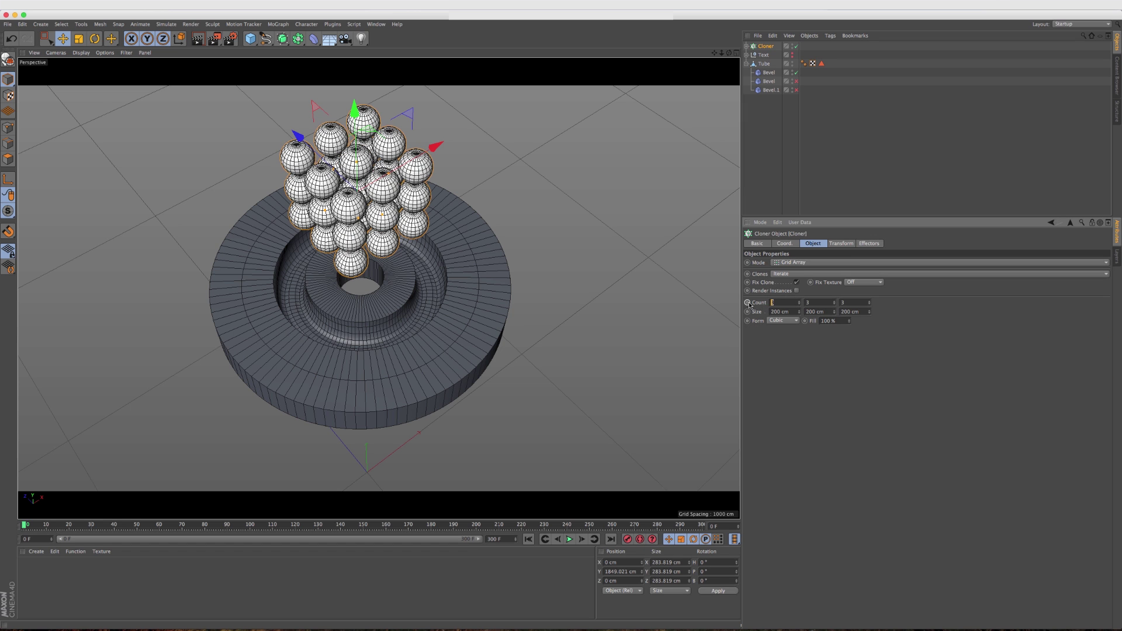
- Set the Cloner's grid count to 2 × 2 × 2 and widen the grid to about 283 cm in X and 217 cm in Z
key("Tab")
type("2")
key("Return")
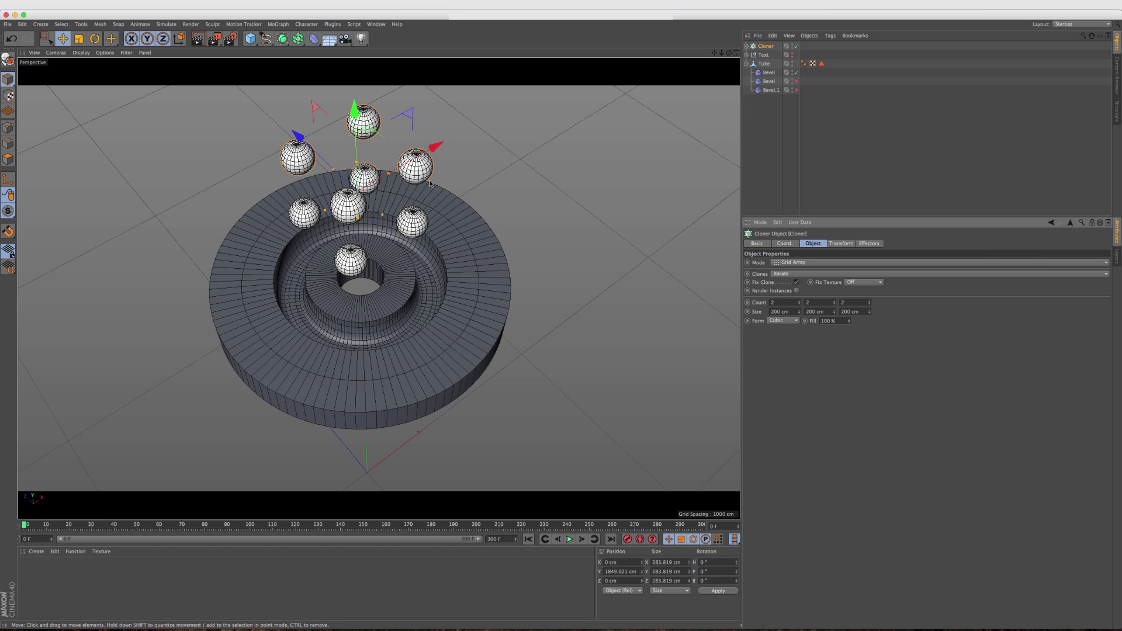
left_click_drag(393, 179, 405, 203)
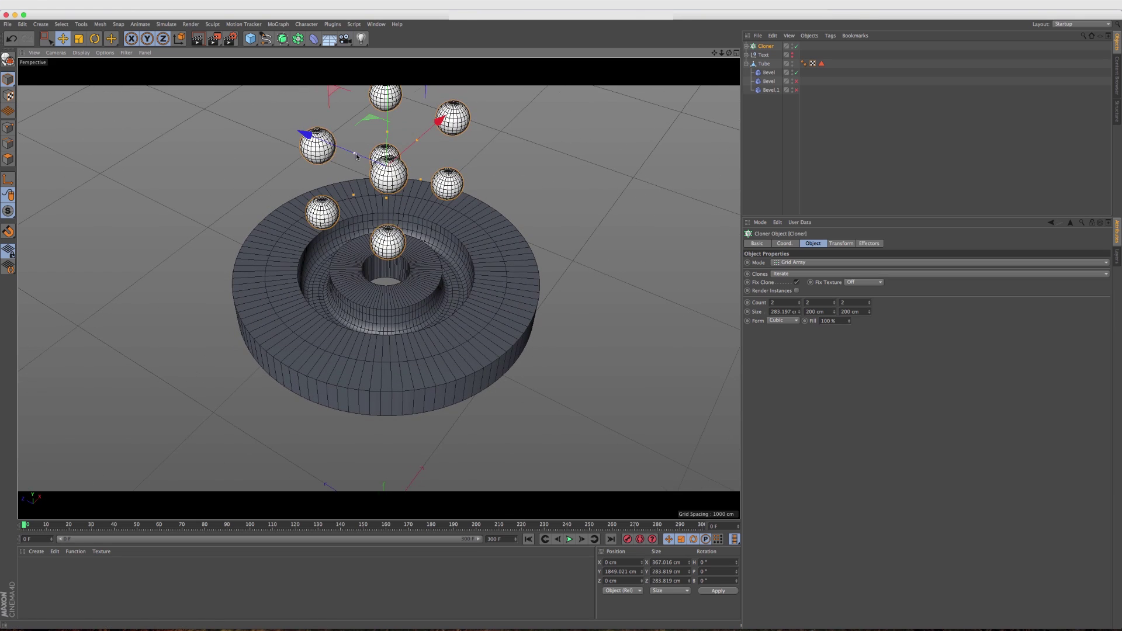
left_click_drag(354, 153, 336, 284)
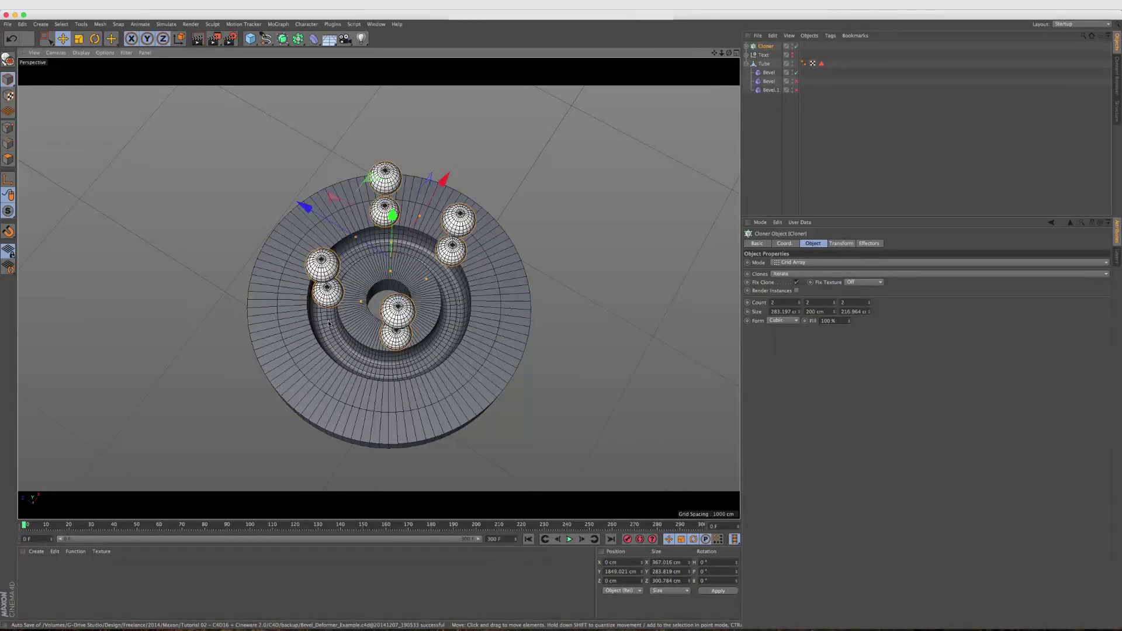
- Reduce the radius of the Sphere inside the Cloner to about 26 cm
left_click(746, 46)
left_click(769, 54)
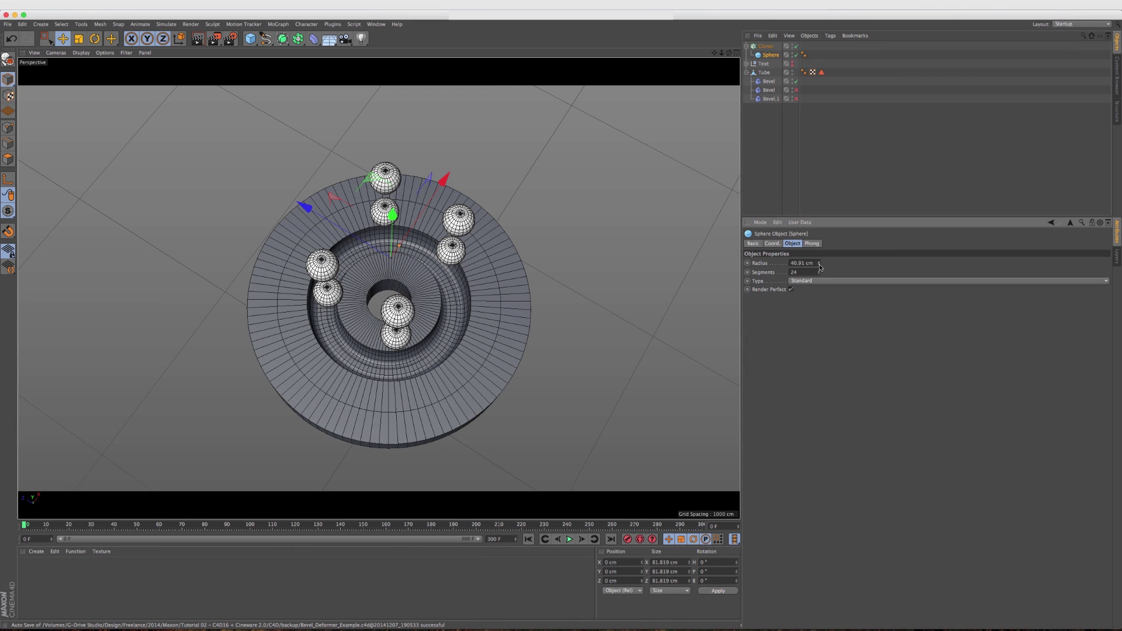
left_click_drag(819, 265, 821, 267)
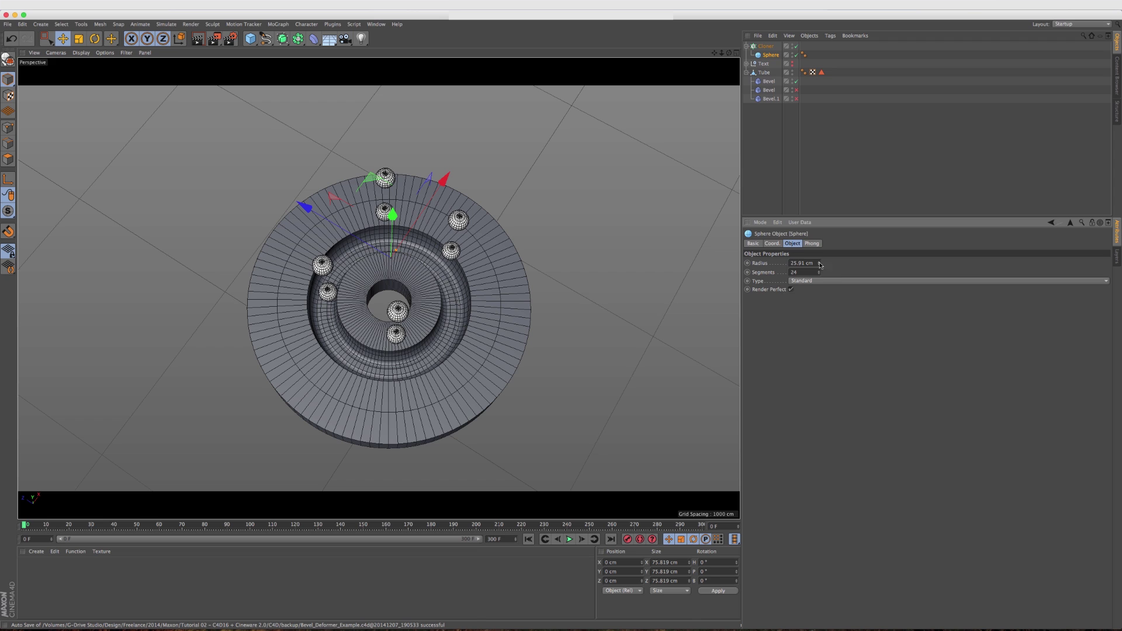
left_click_drag(418, 284, 409, 249, "alt")
scroll(403, 247, "up", 3)
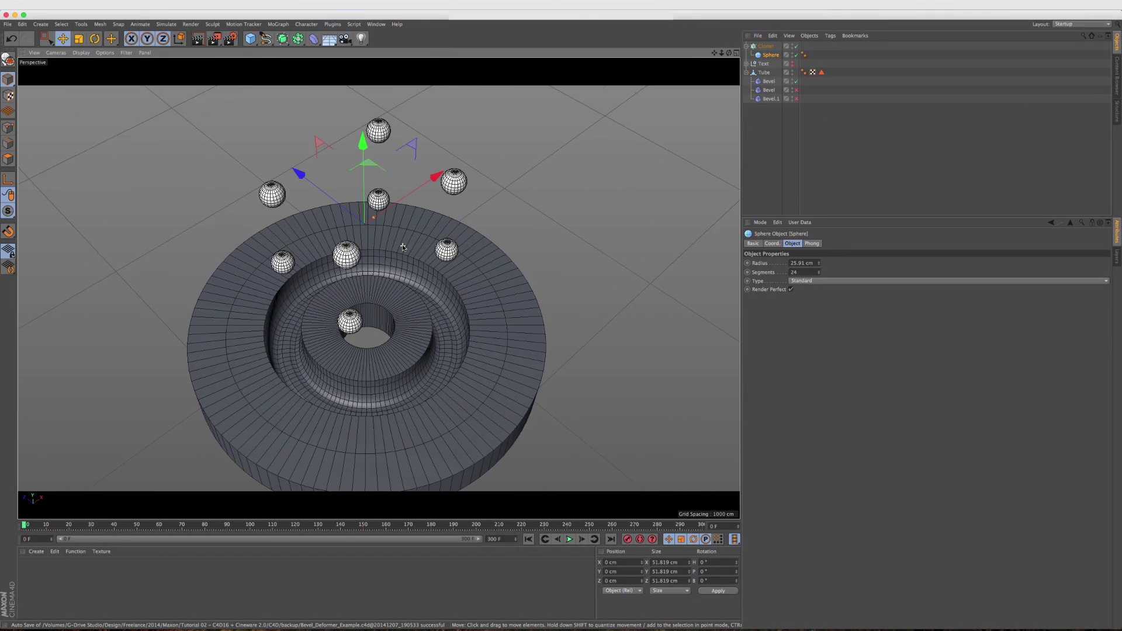
scroll(403, 247, "up", 2)
left_click(748, 47)
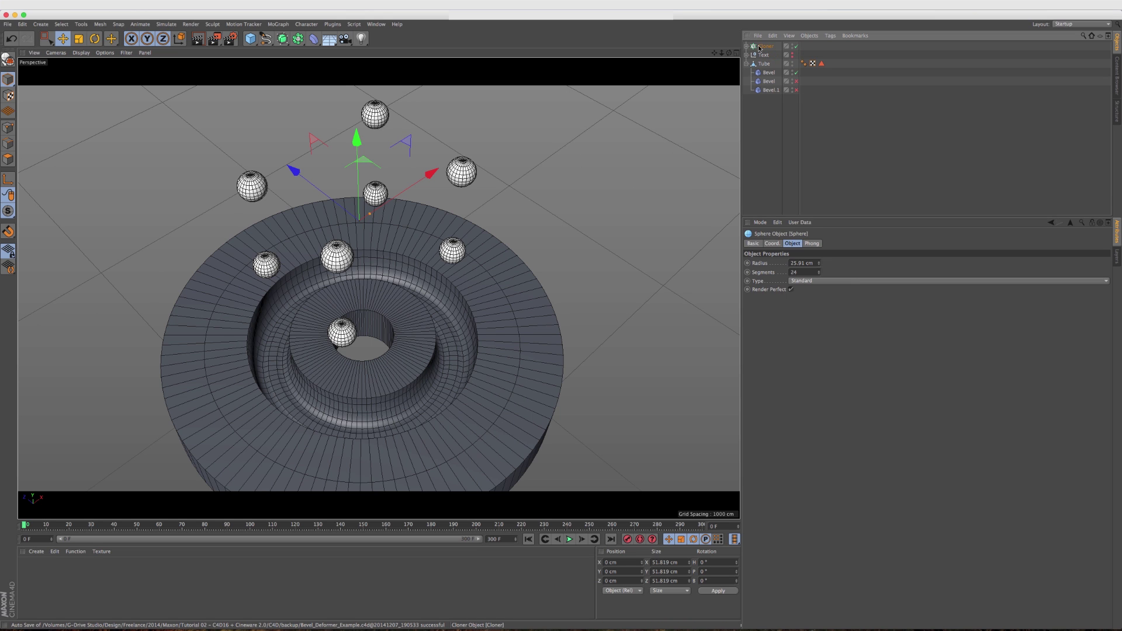
- Add a Rigid Body tag to the Cloner and copy that tag onto the Tube
left_click(761, 47)
left_click(831, 35)
mouse_move(871, 125)
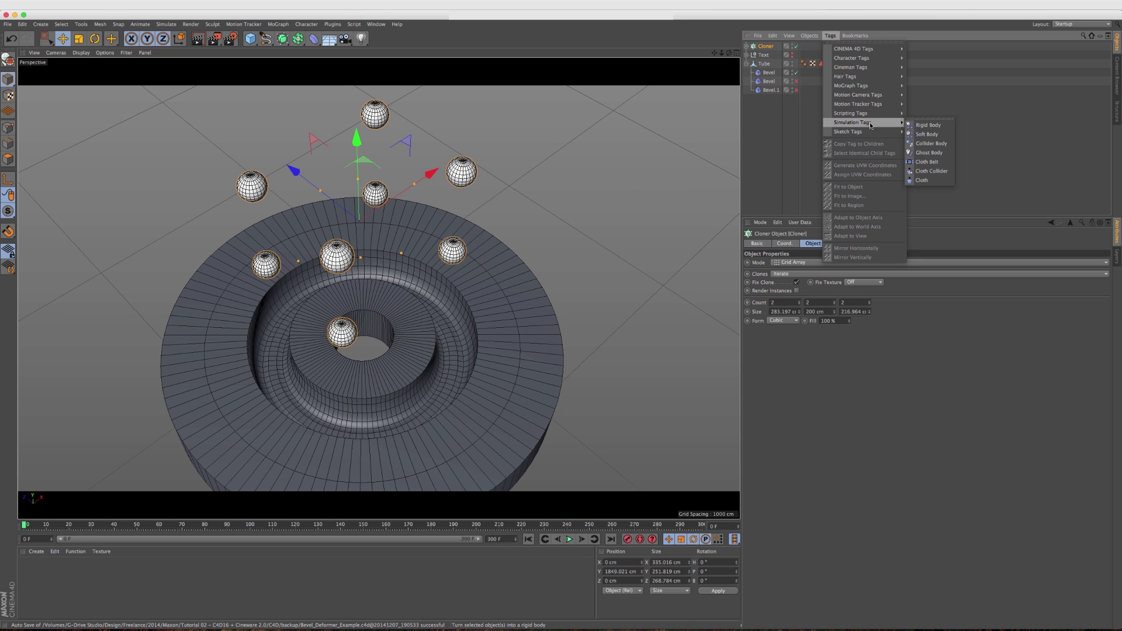
left_click(929, 125)
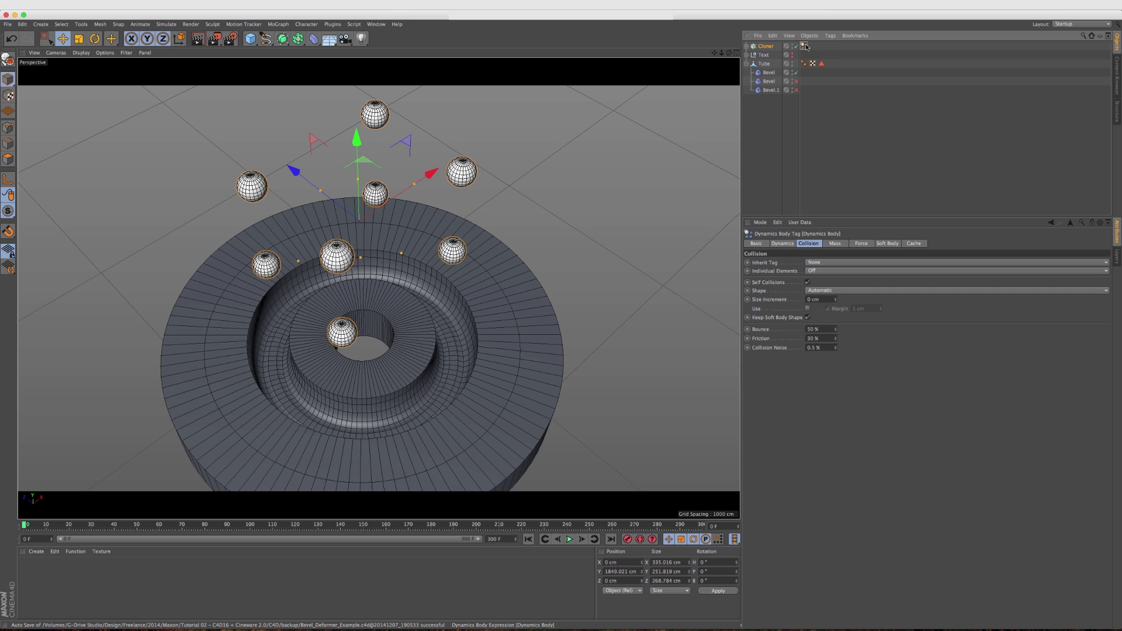
left_click_drag(805, 47, 830, 64, "ctrl")
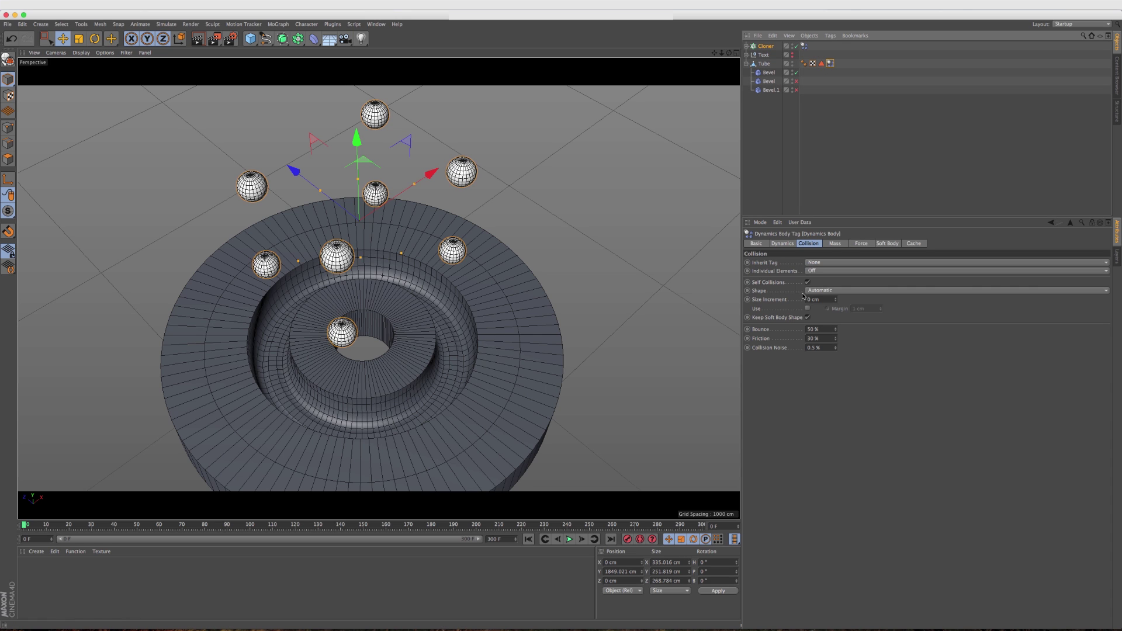
- Set the Tube's collision Shape to Static Mesh and the Cloner tag's Individual Elements to All
left_click(821, 291)
left_click(830, 387)
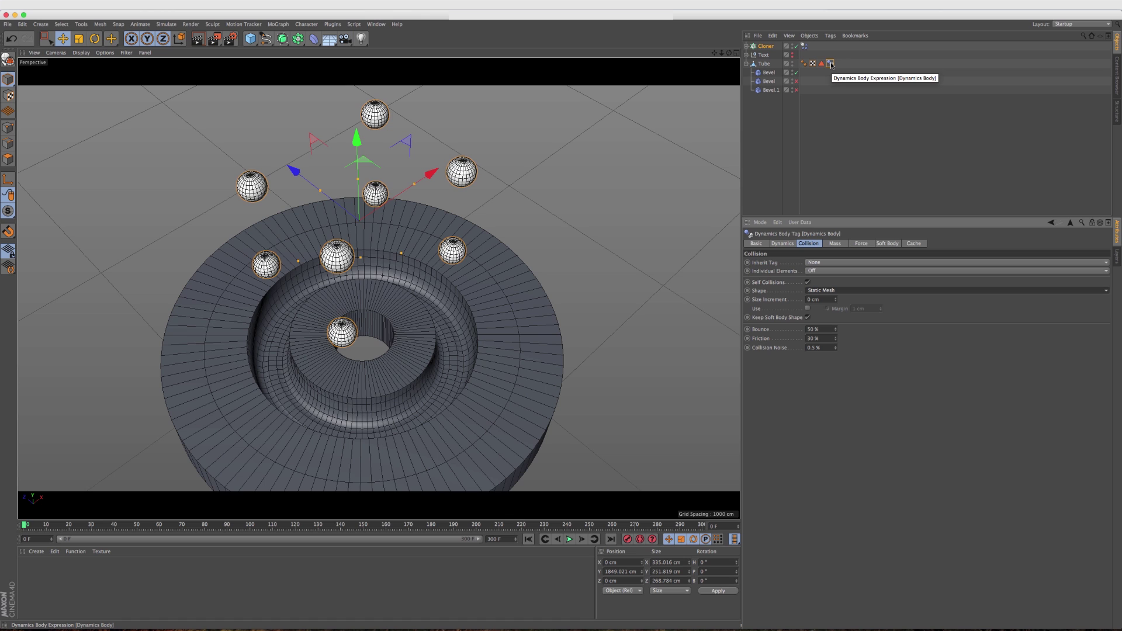
left_click(804, 46)
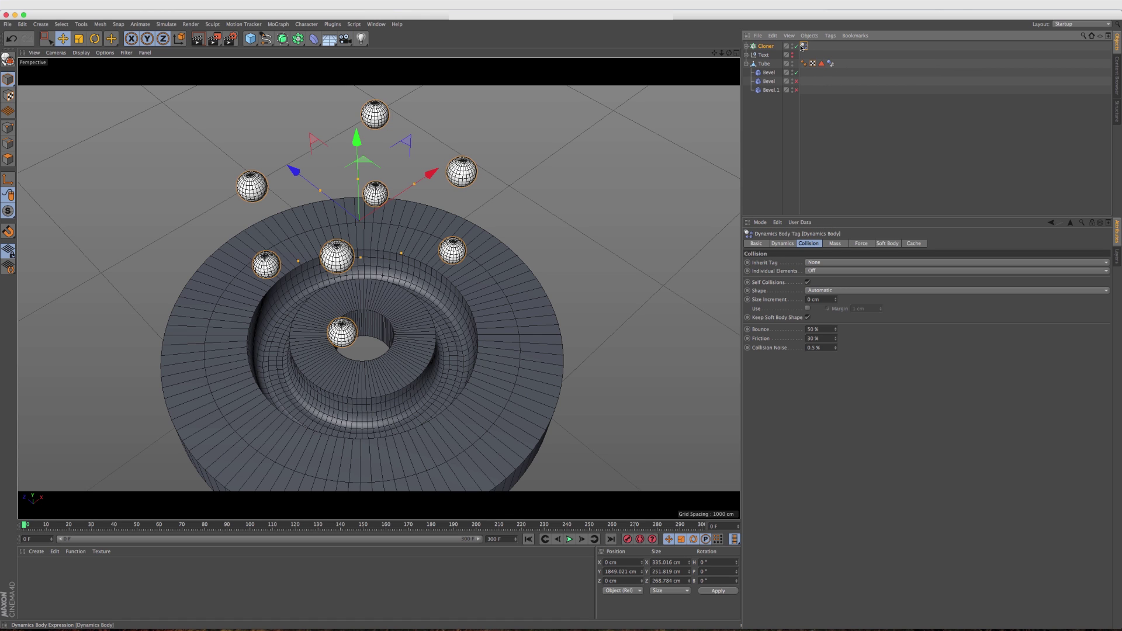
left_click(821, 272)
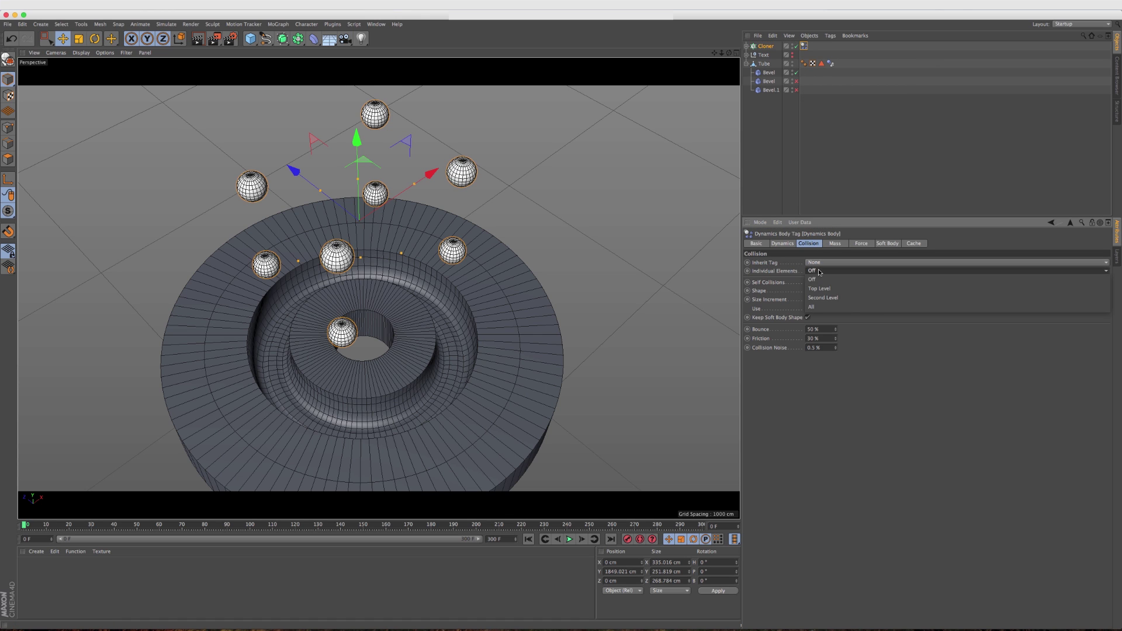
left_click(821, 308)
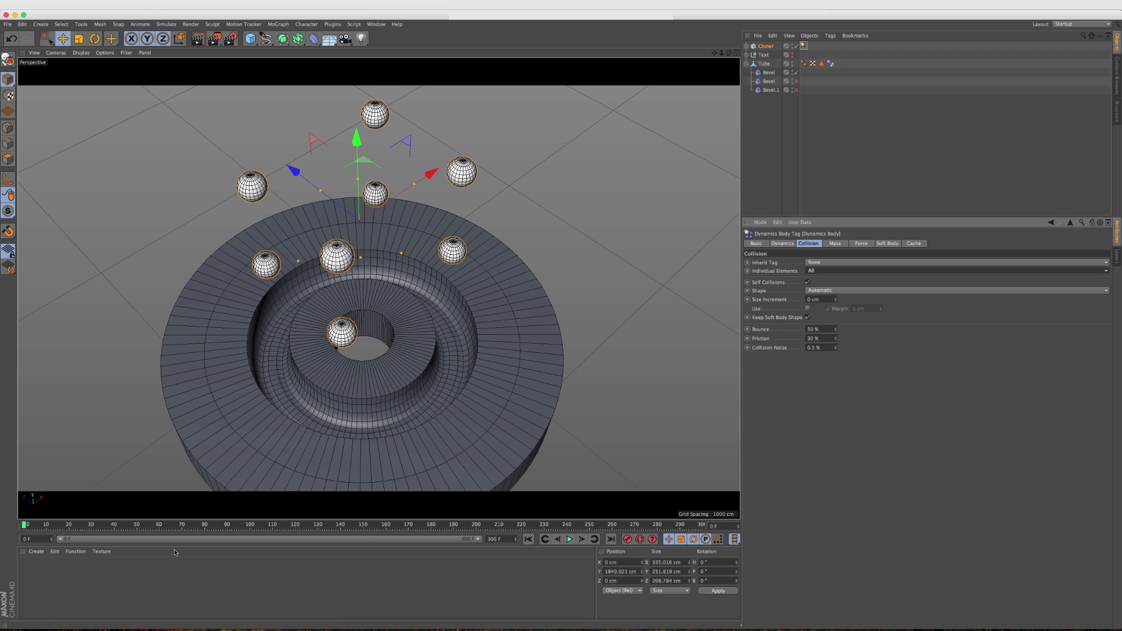
- Play and stop the dynamics simulation, and re-enable the second and third Bevel deformers
left_click(569, 539)
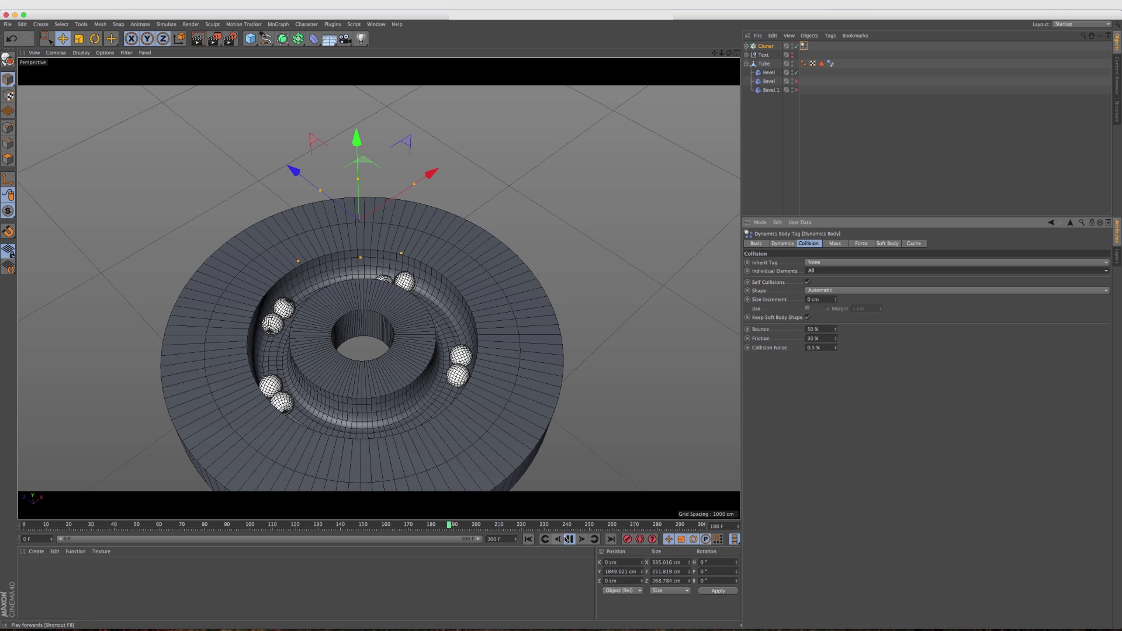
key("F8")
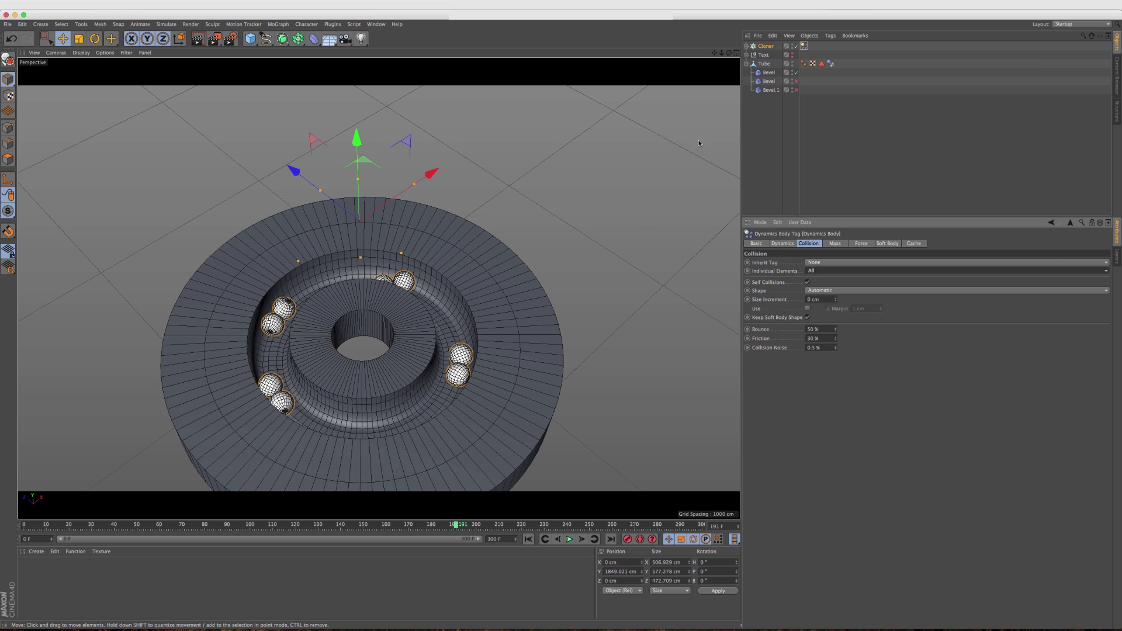
left_click(797, 81)
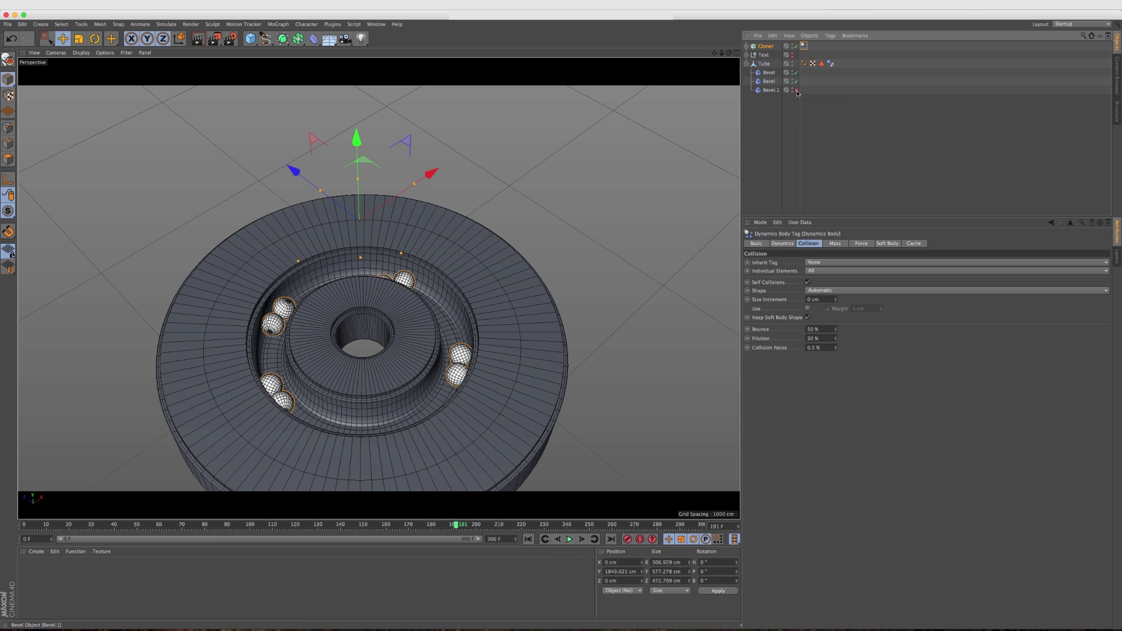
left_click(796, 91)
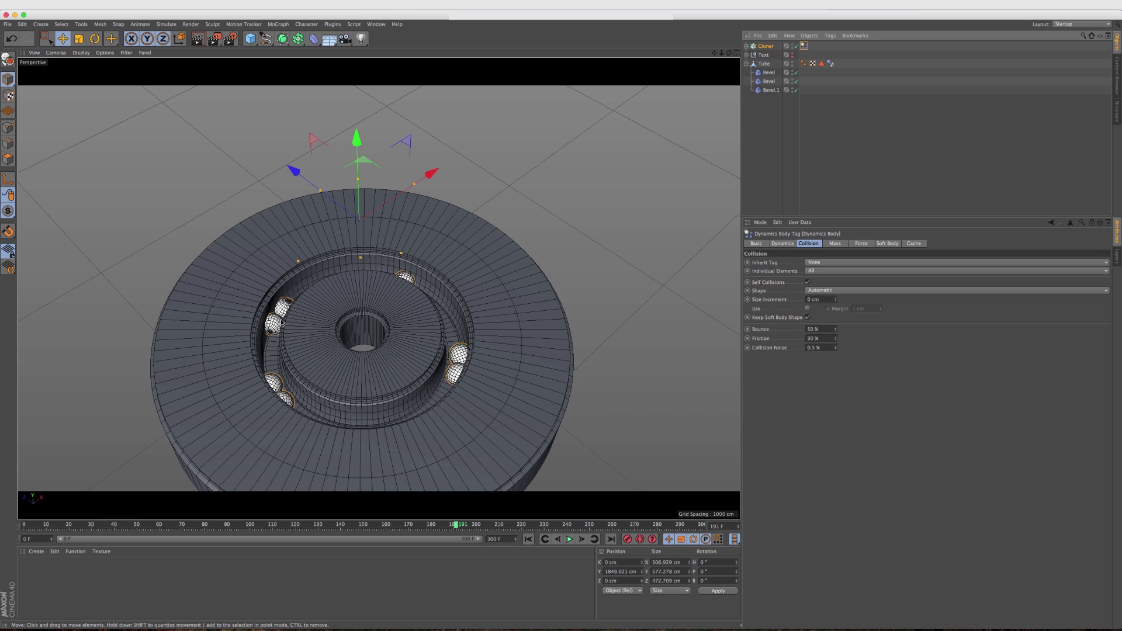
left_click(795, 90)
left_click_drag(405, 297, 404, 240, "alt")
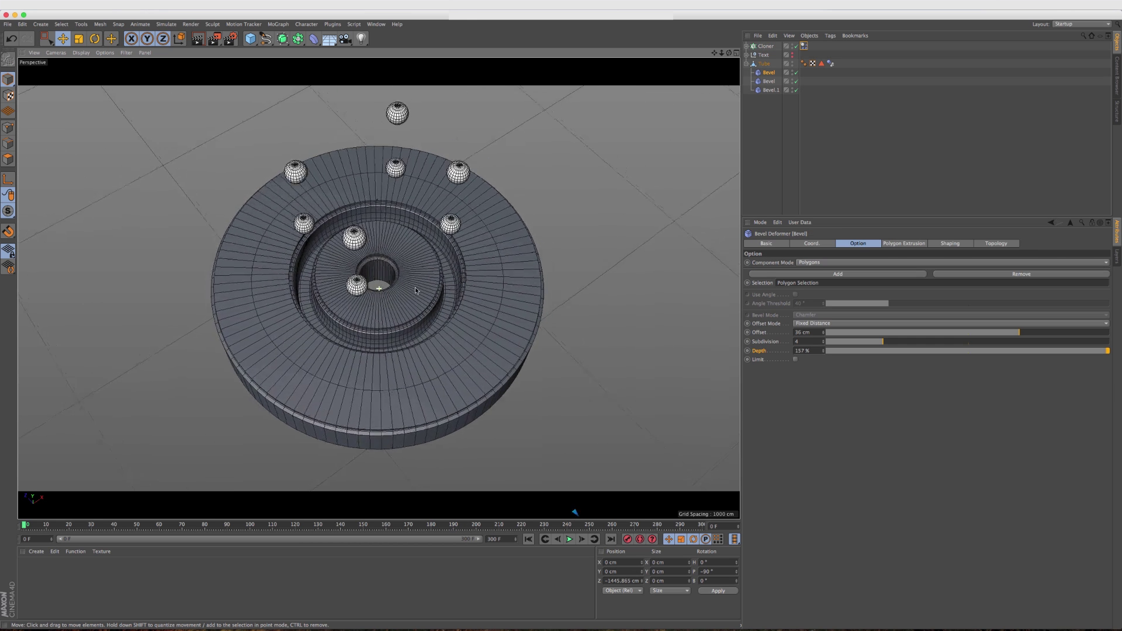
- Replay the simulation from frame 0 with all Bevels enabled and examine how the spheres collide with the plate
left_click_drag(415, 290, 412, 276, "alt")
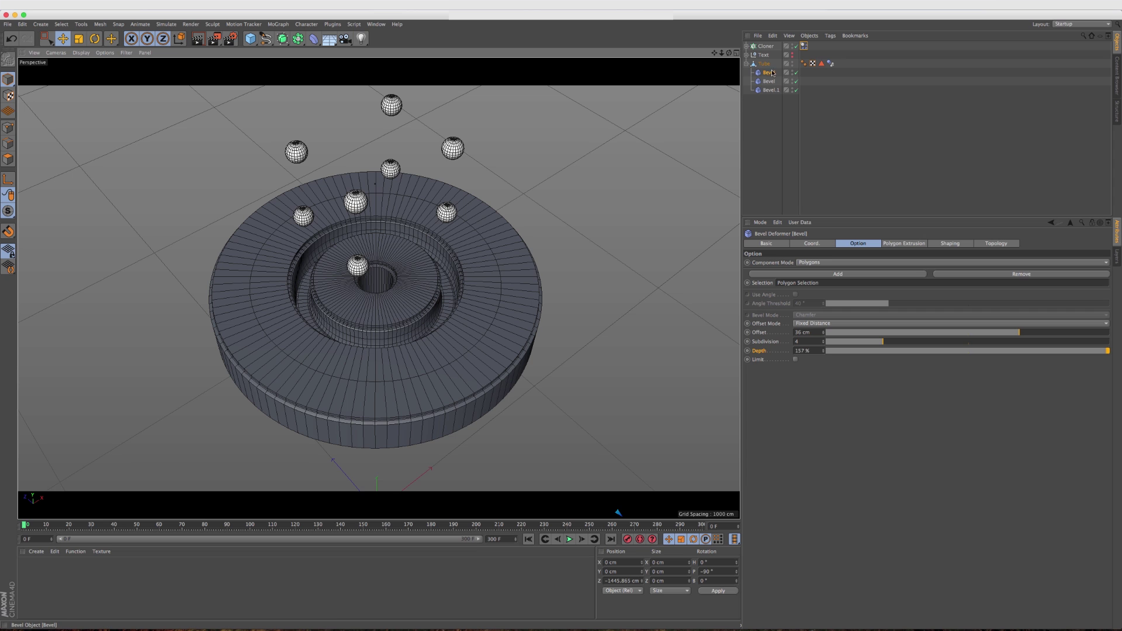
left_click(570, 539)
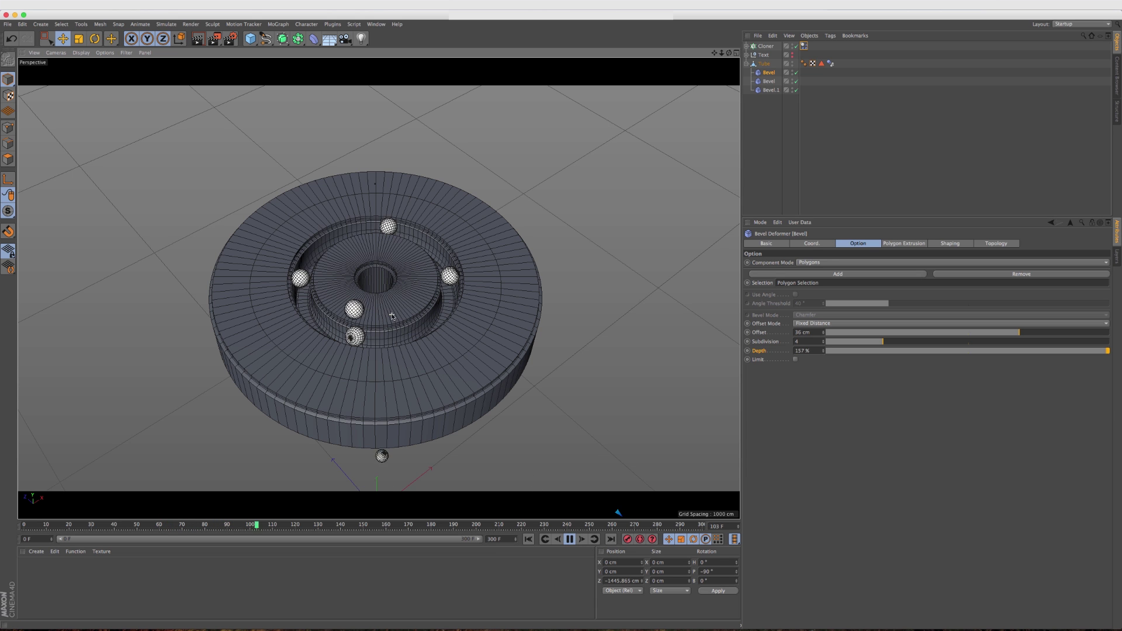
left_click_drag(381, 456, 453, 408, "alt")
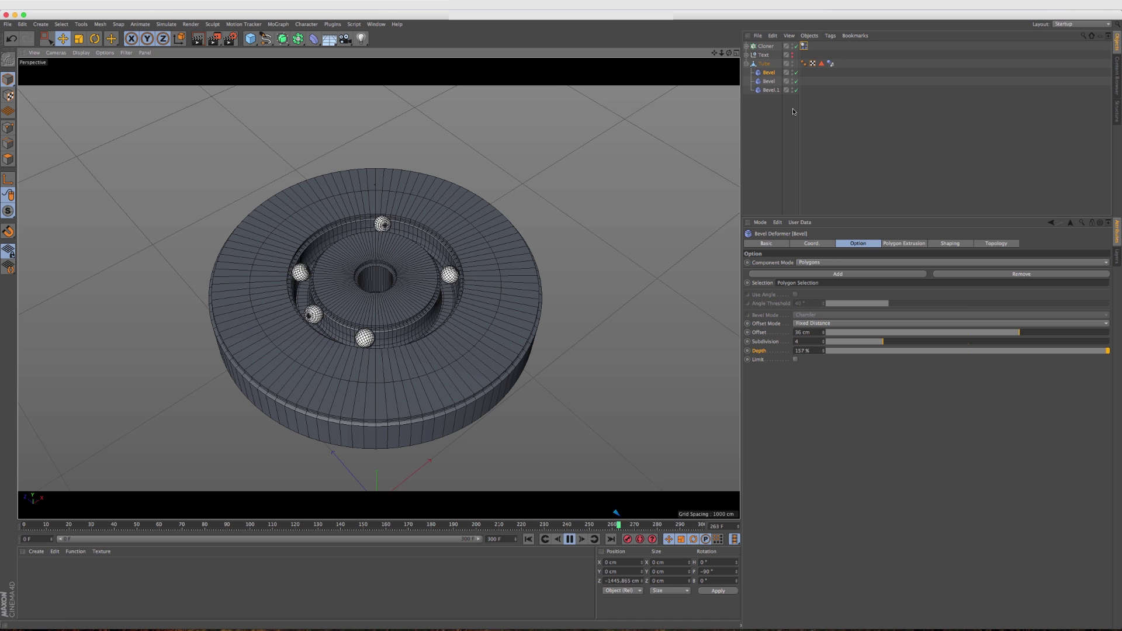
- Disable the third and second Bevel deformers, and stop and rewind the simulation to frame 0
left_click(796, 90)
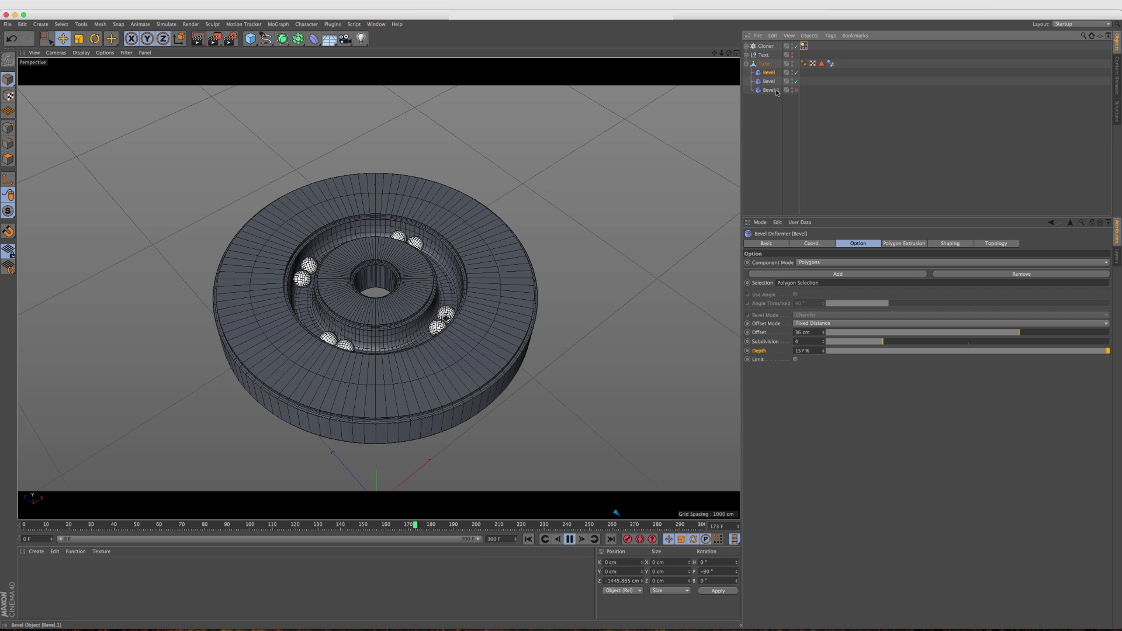
left_click(570, 539)
left_click(530, 539)
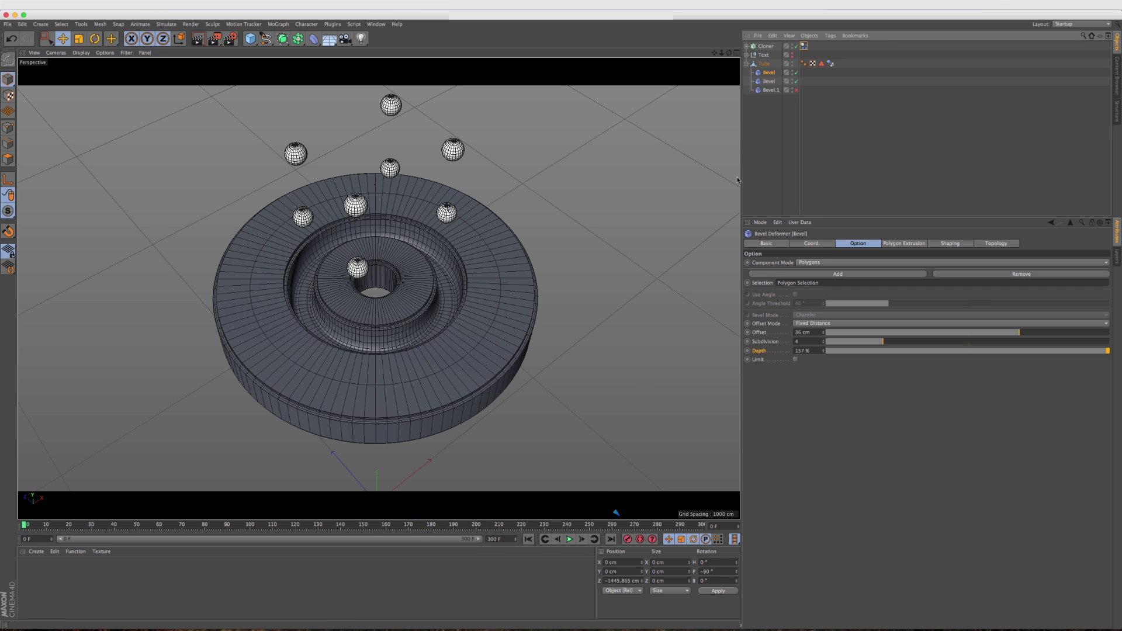
left_click(795, 82)
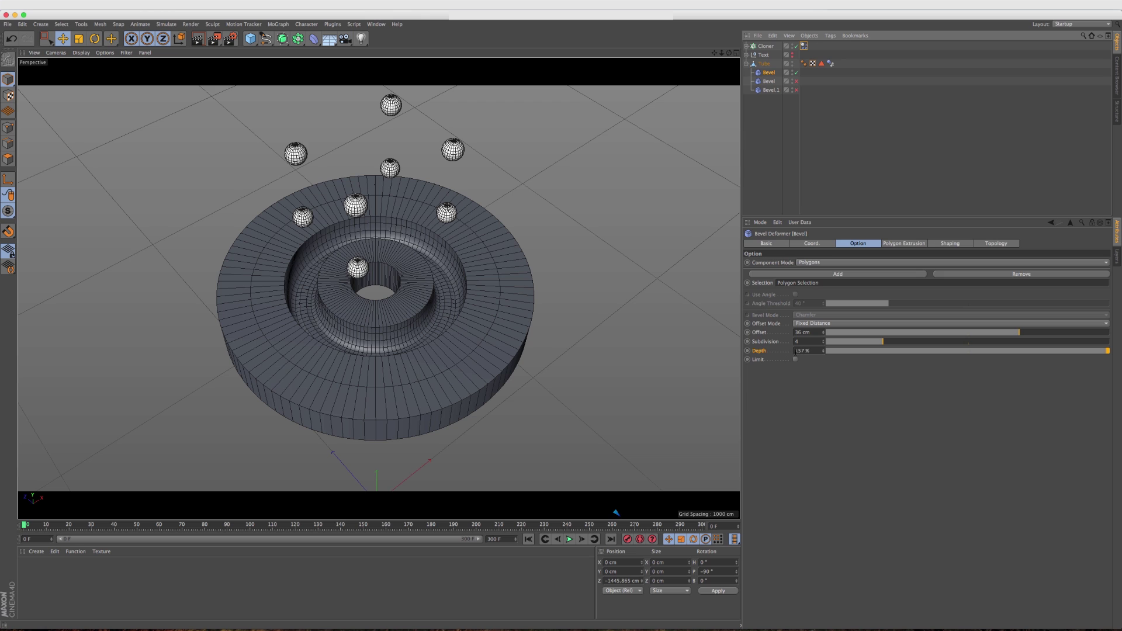
- Keyframe the first Bevel's Depth at 157 % on frame 20 and, with Autokeying on, at -813 % on frame 0
left_click(69, 529)
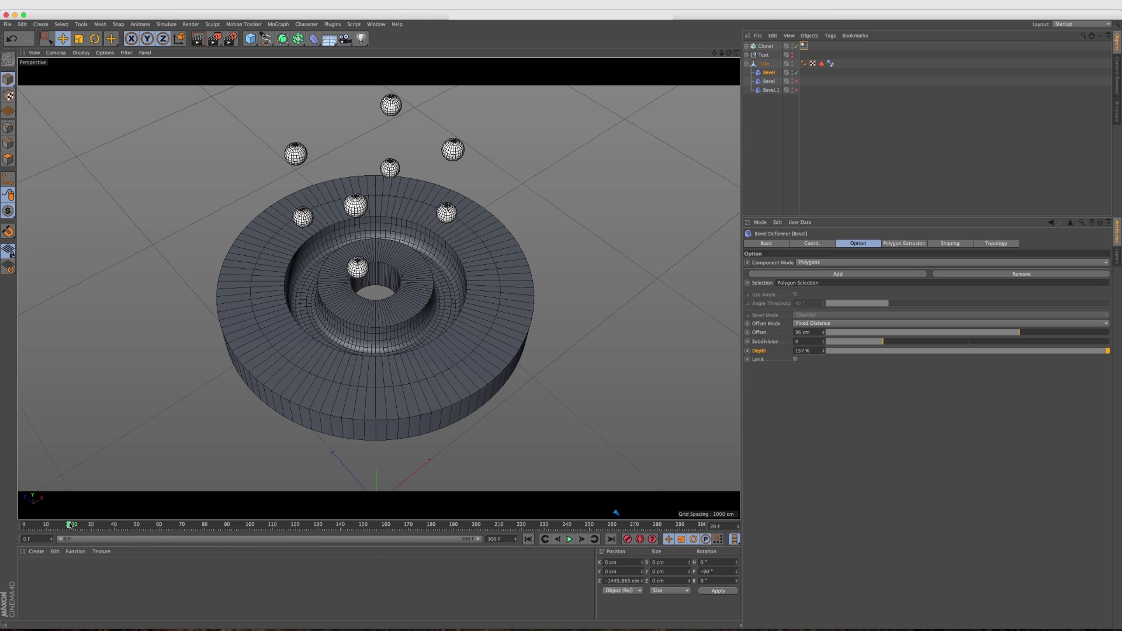
left_click(747, 351, "ctrl")
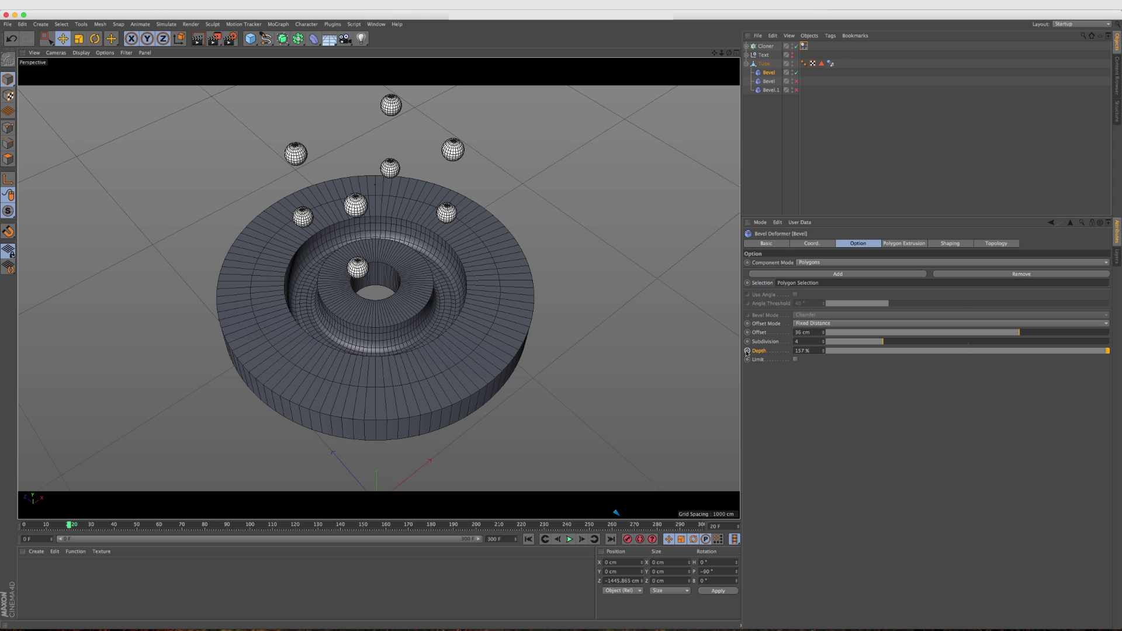
left_click(639, 539)
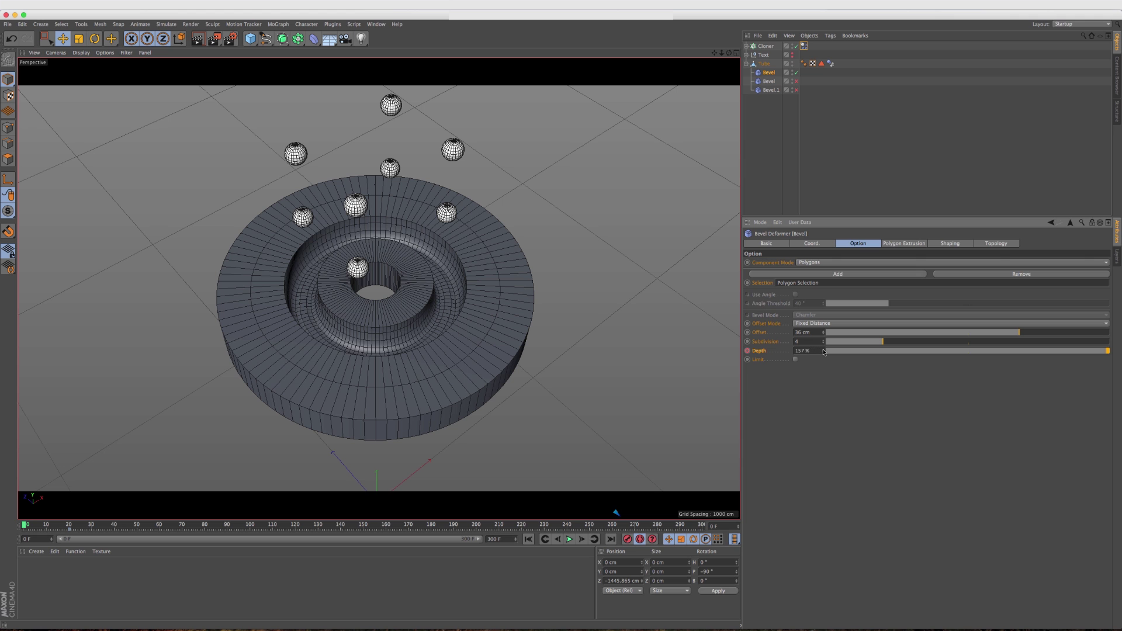
left_click_drag(824, 351, 824, 433)
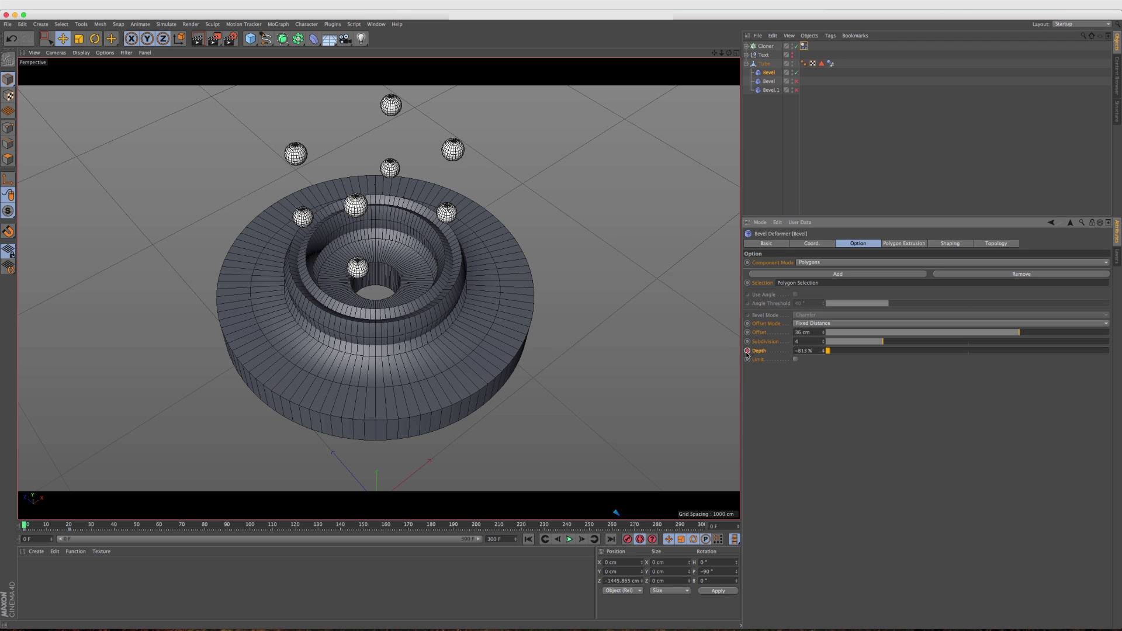
left_click(889, 245)
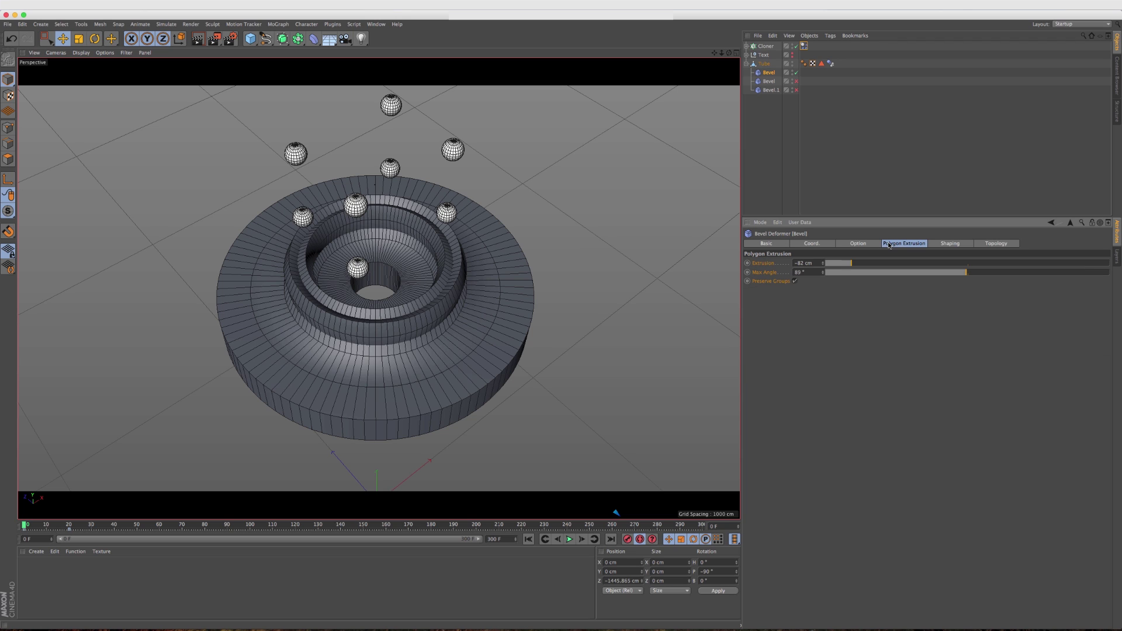
left_click(874, 245)
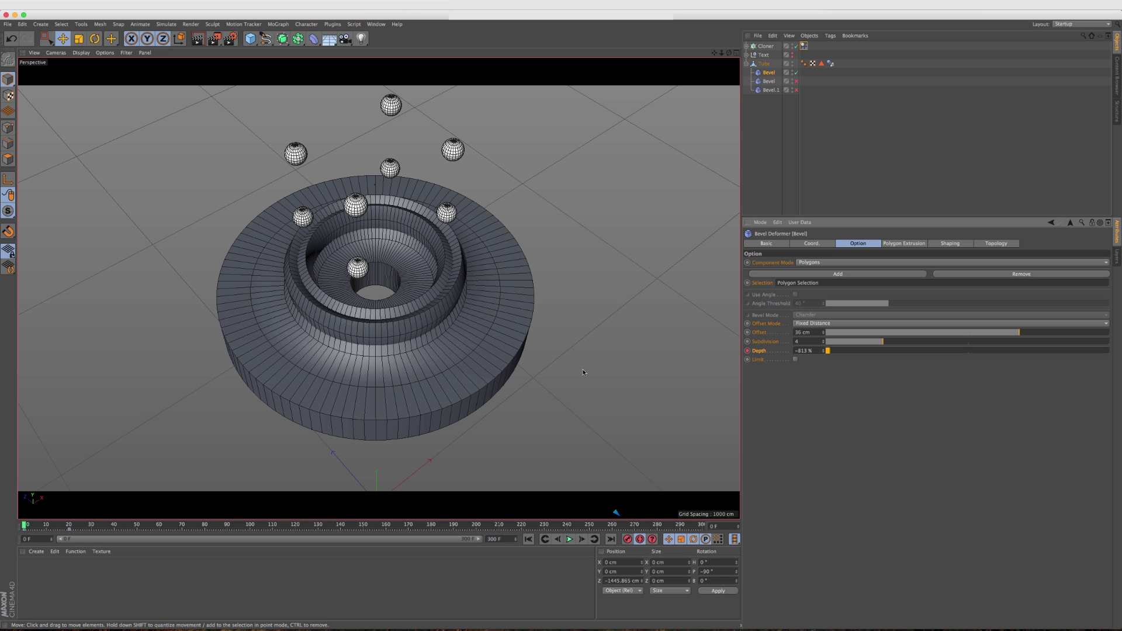
- Play the animated Depth from frame 0 twice, scrubbing the early frames, to examine how the spheres react to the forming groove
left_click(569, 539)
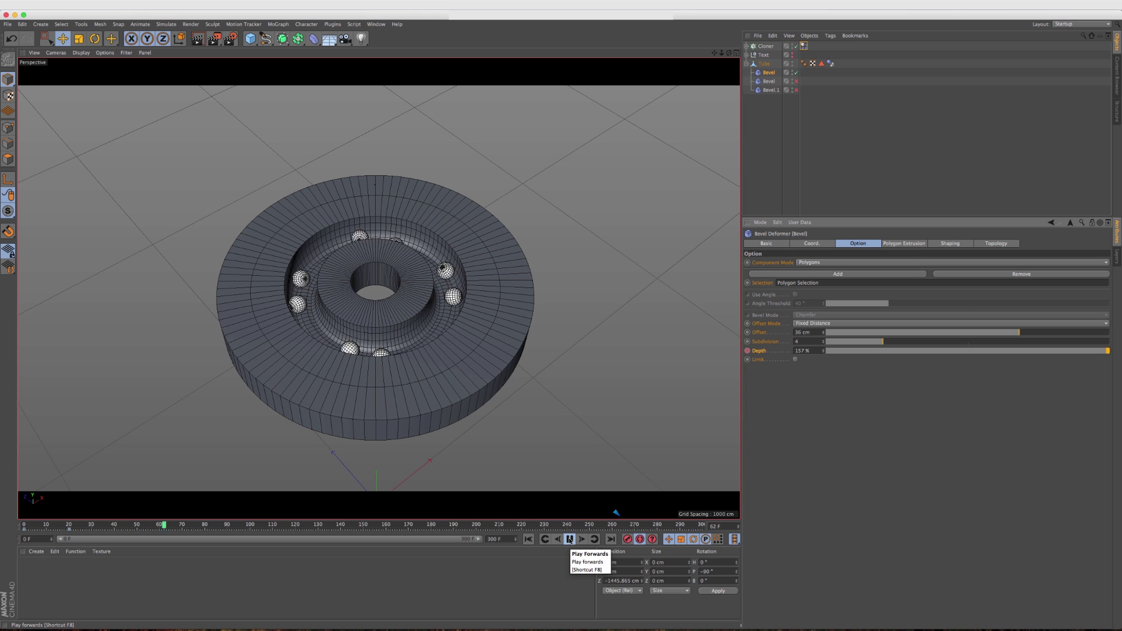
left_click(569, 539)
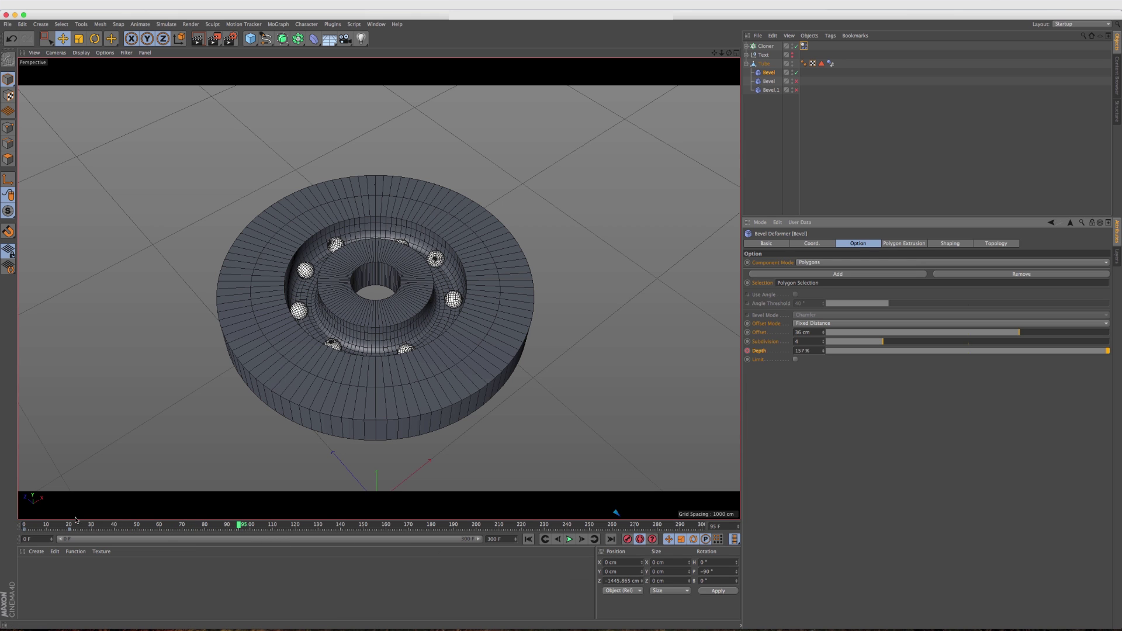
left_click_drag(67, 528, 23, 528)
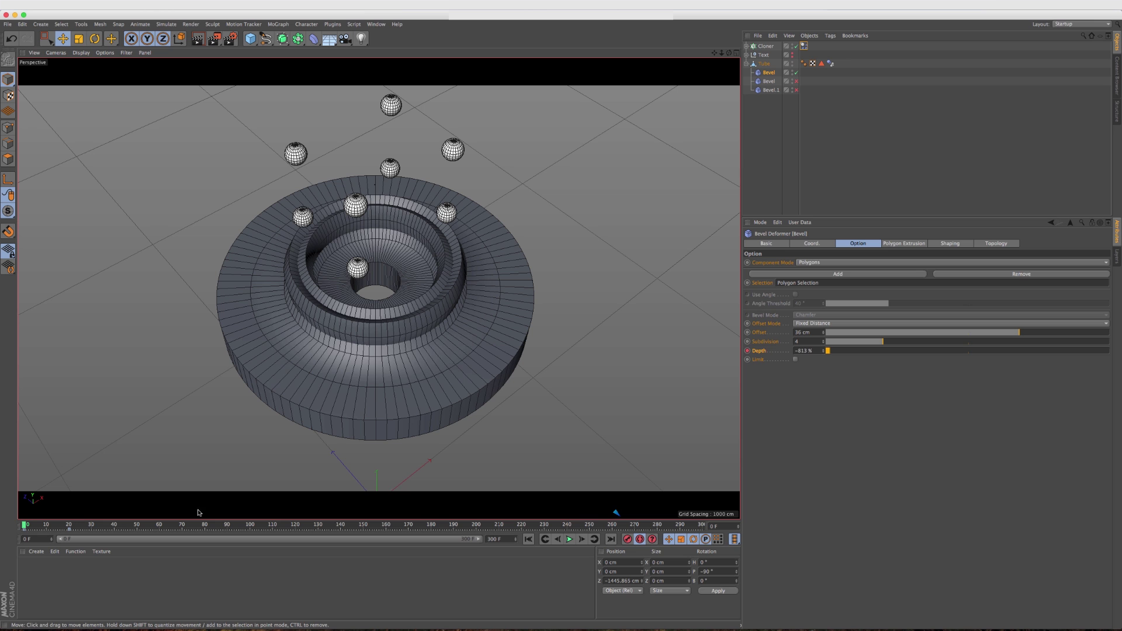
left_click(570, 539)
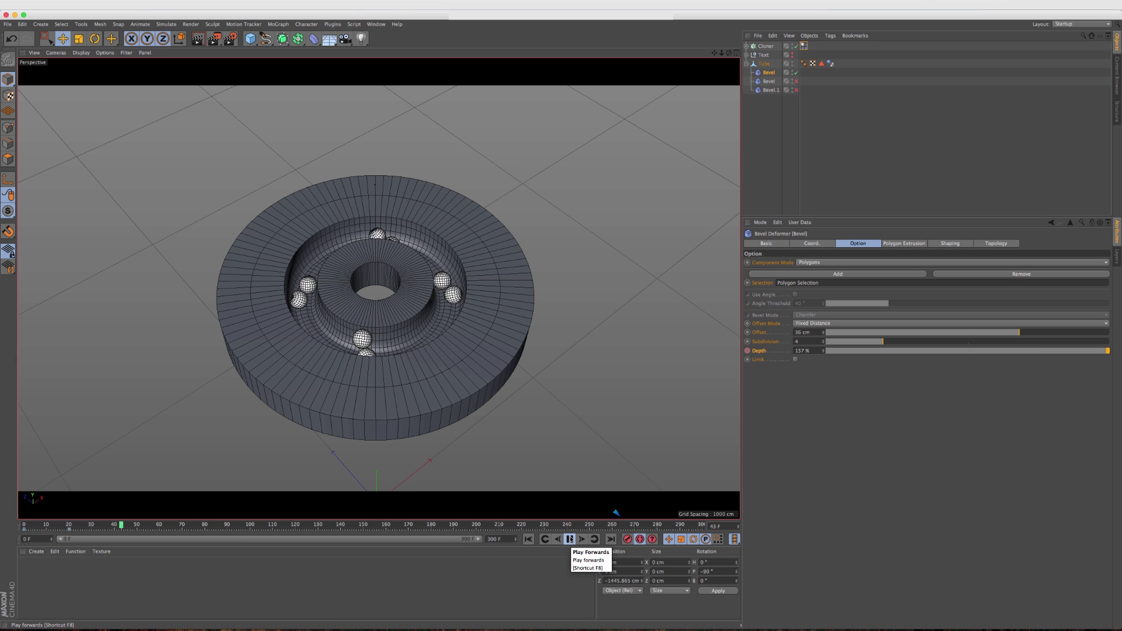
left_click(570, 539)
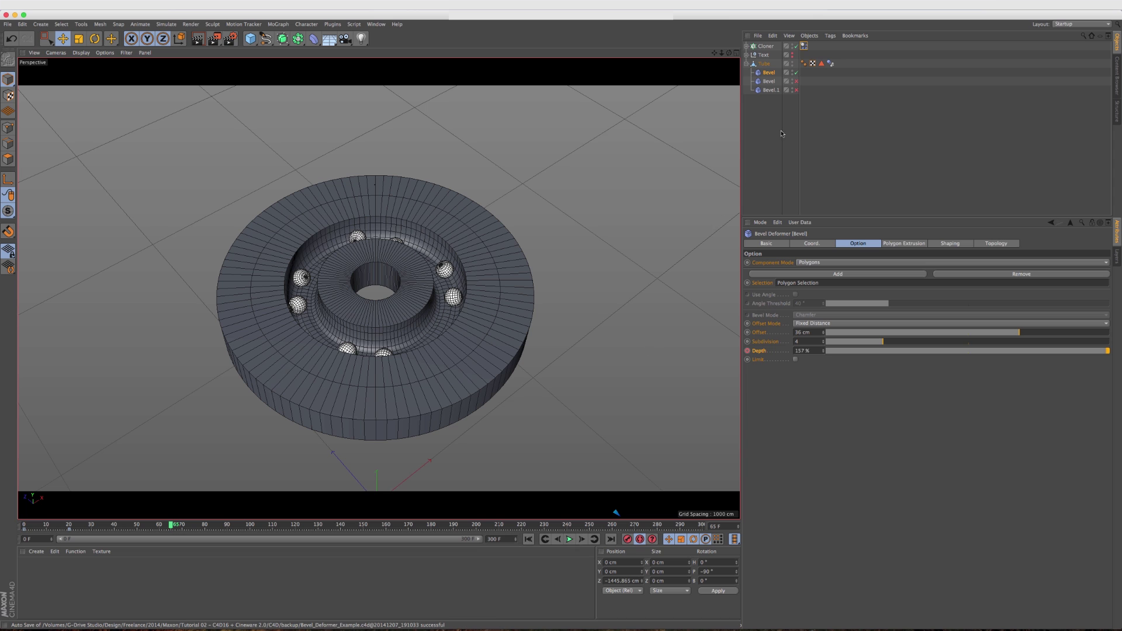
- Re-enable the second Bevel deformer, replay the animated simulation from frame 0 and stop it
left_click(796, 81)
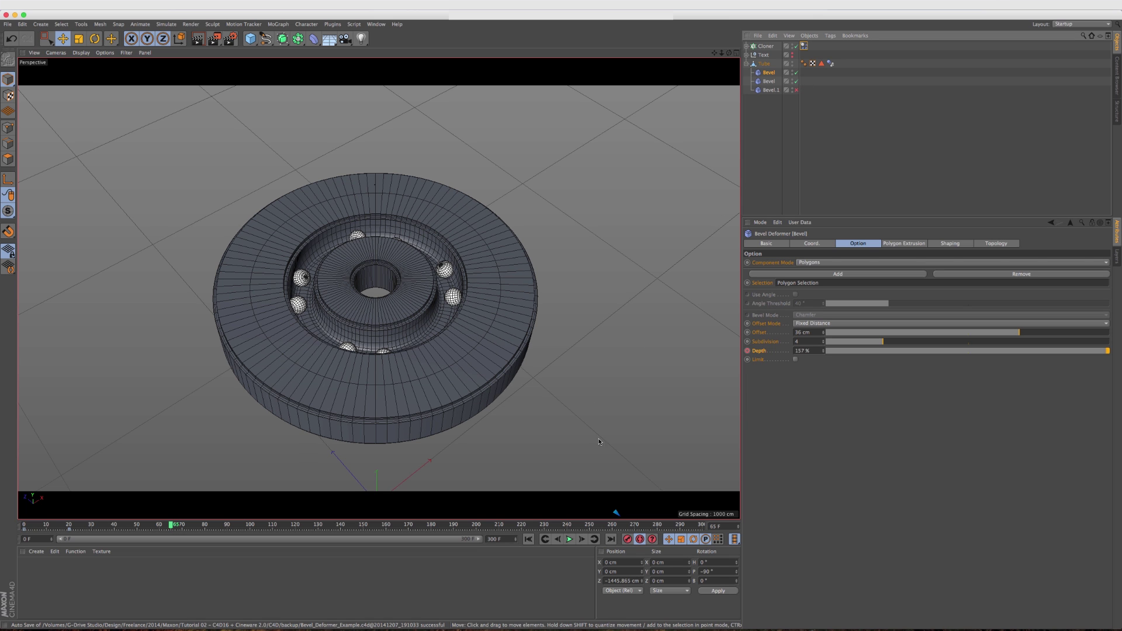
left_click(528, 539)
left_click(570, 539)
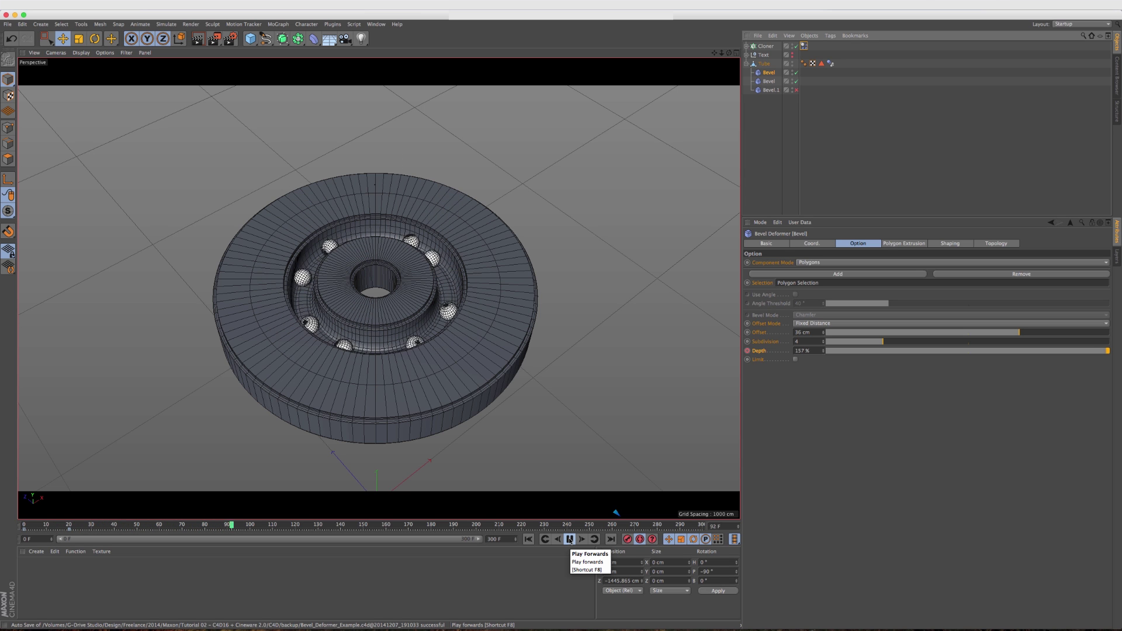
left_click(570, 540)
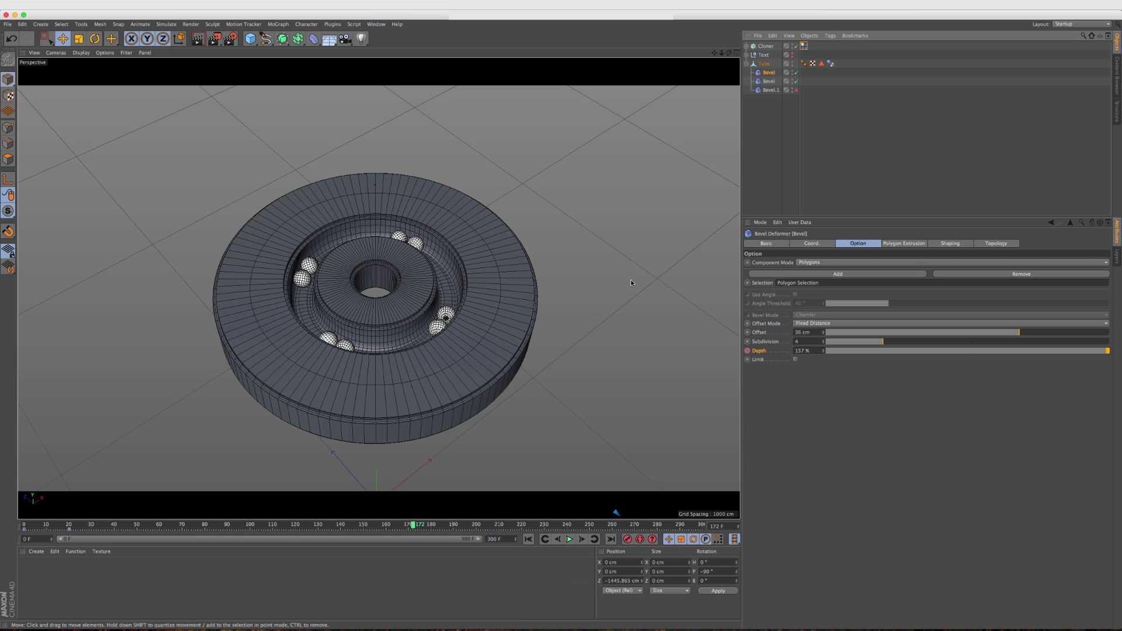